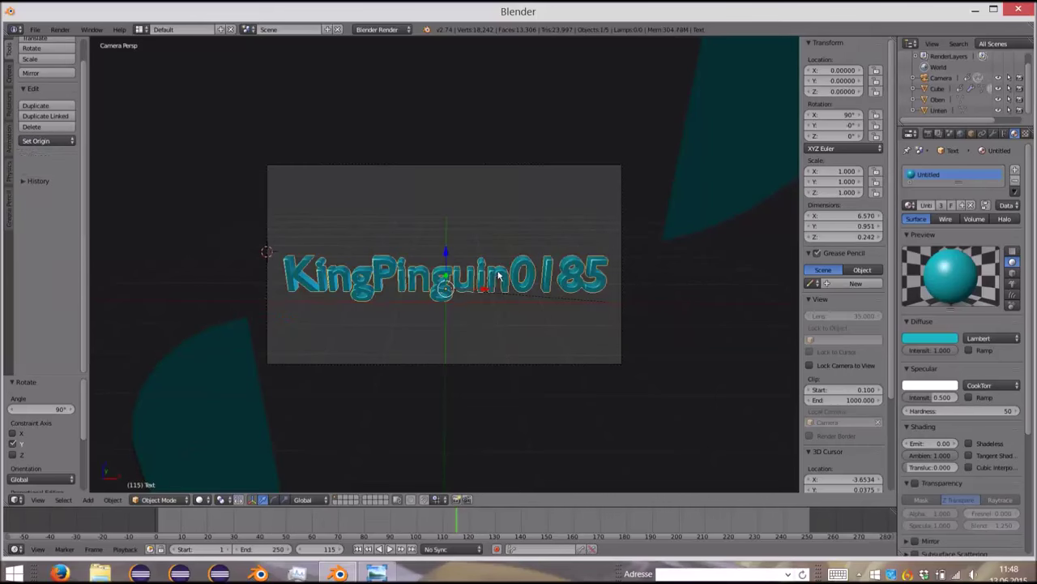
Step: Add a plane, then delete it because it landed away from the origin
{"action": "right_click", "coordinate": [235, 357]}
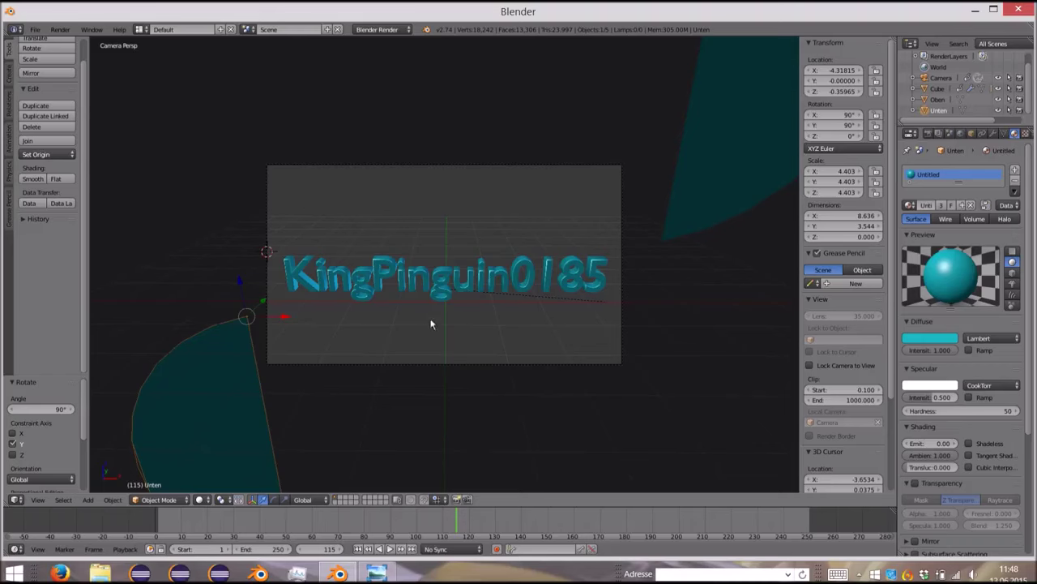
{"action": "key", "text": "shift+a"}
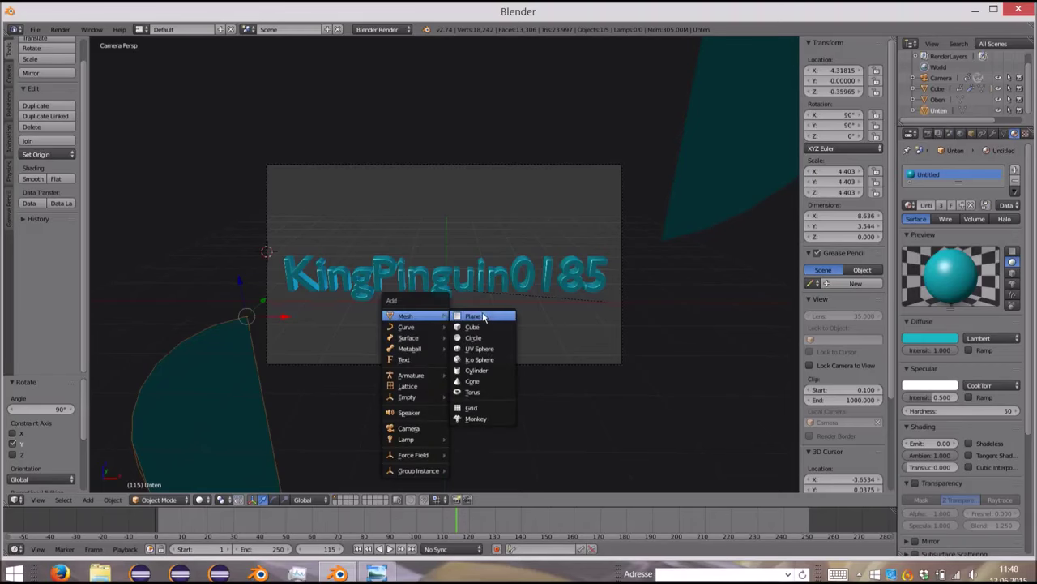
{"action": "left_click", "coordinate": [484, 318]}
{"action": "key", "text": "KP_0"}
{"action": "key", "text": "x"}
{"action": "left_click", "coordinate": [288, 279]}
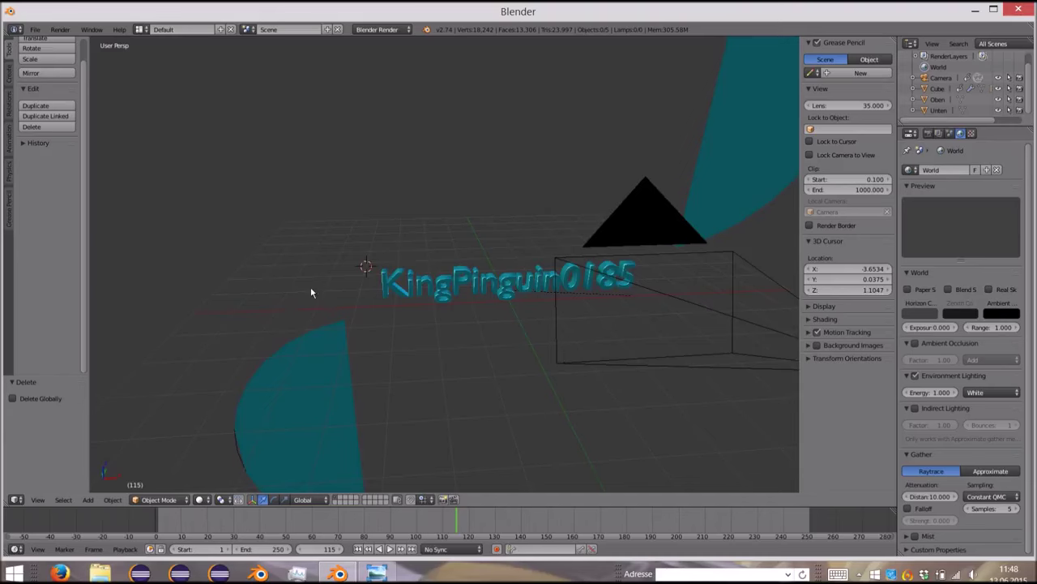
Step: Reset the 3D cursor to the origin, add a plane, try rotating it 90°, then undo
{"action": "key", "text": "shift+c"}
{"action": "scroll", "coordinate": [466, 275], "scroll_direction": "up", "scroll_amount": 5}
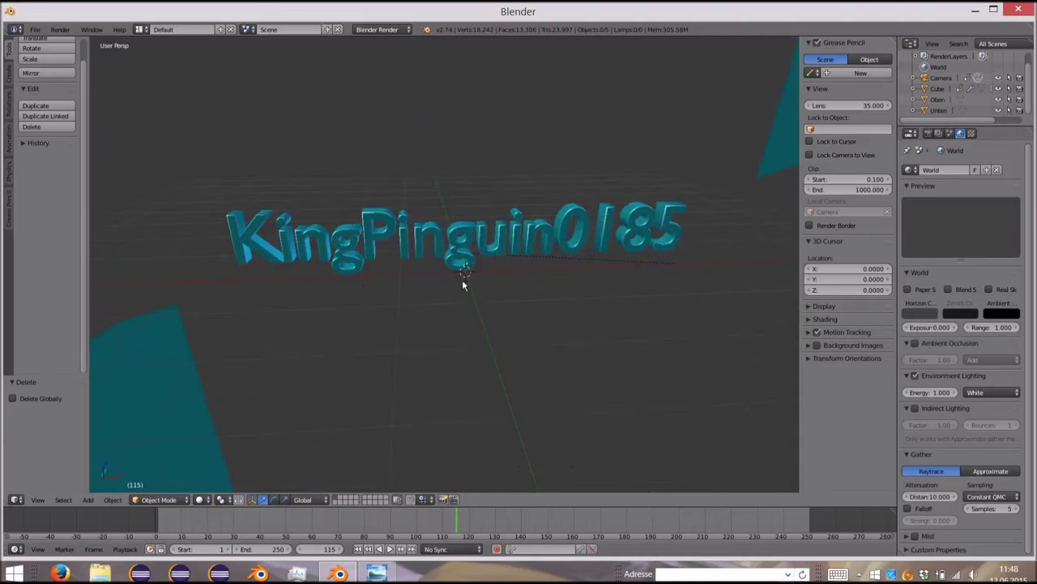
{"action": "key", "text": "shift+a"}
{"action": "left_click", "coordinate": [491, 284]}
{"action": "middle_click_drag", "start_coordinate": [398, 266], "coordinate": [508, 271]}
{"action": "type", "text": "r90"}
{"action": "key", "text": "Return"}
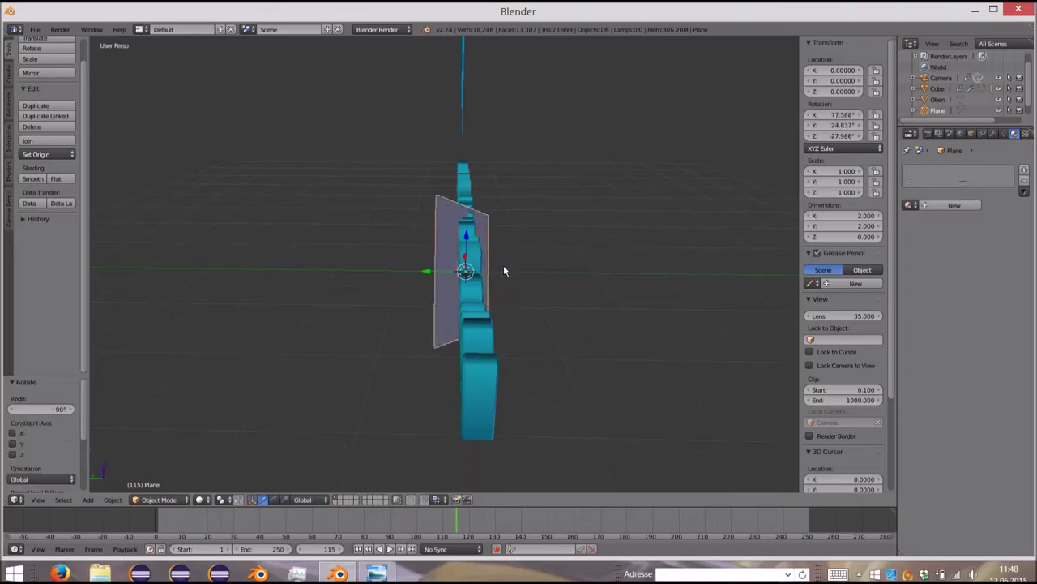
{"action": "key", "text": "ctrl+z"}
{"action": "key", "text": "ctrl+z"}
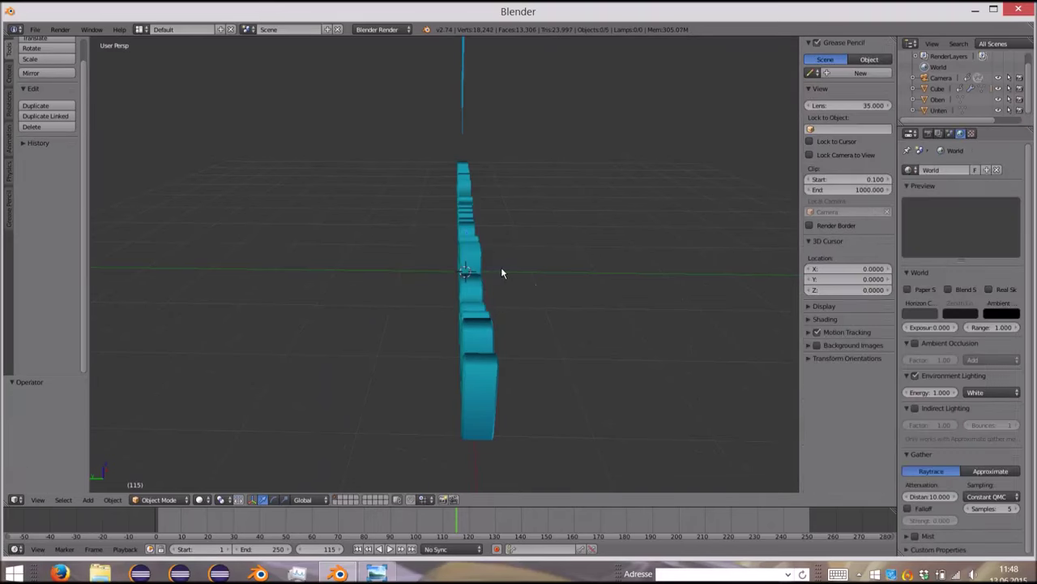
Step: Add a new plane at the origin and rotate it 90° about X to stand upright
{"action": "key", "text": "shift+a"}
{"action": "left_click", "coordinate": [528, 272]}
{"action": "middle_click_drag", "start_coordinate": [529, 274], "coordinate": [491, 272]}
{"action": "key", "text": "r"}
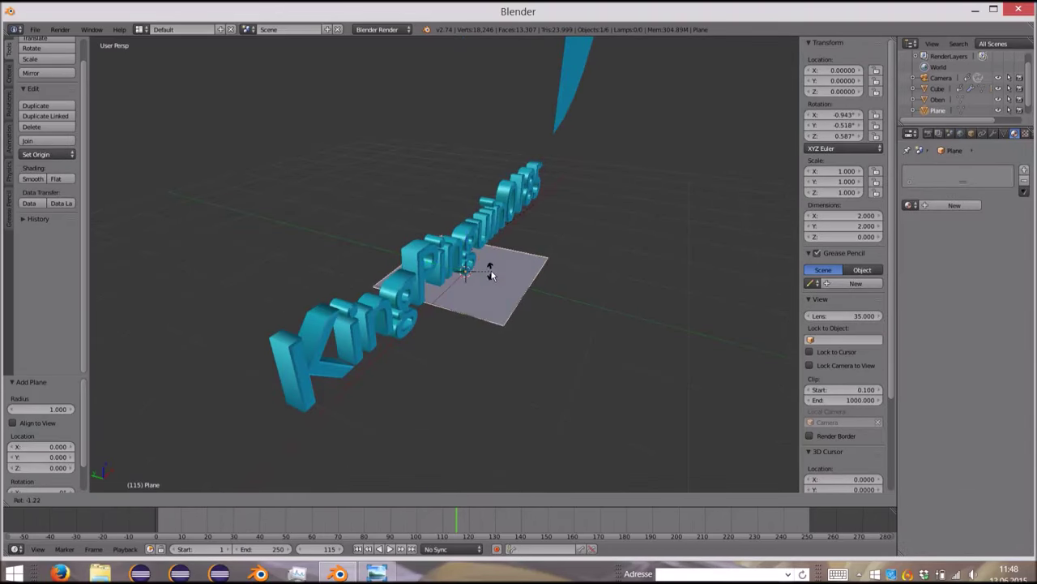
{"action": "key", "text": "x"}
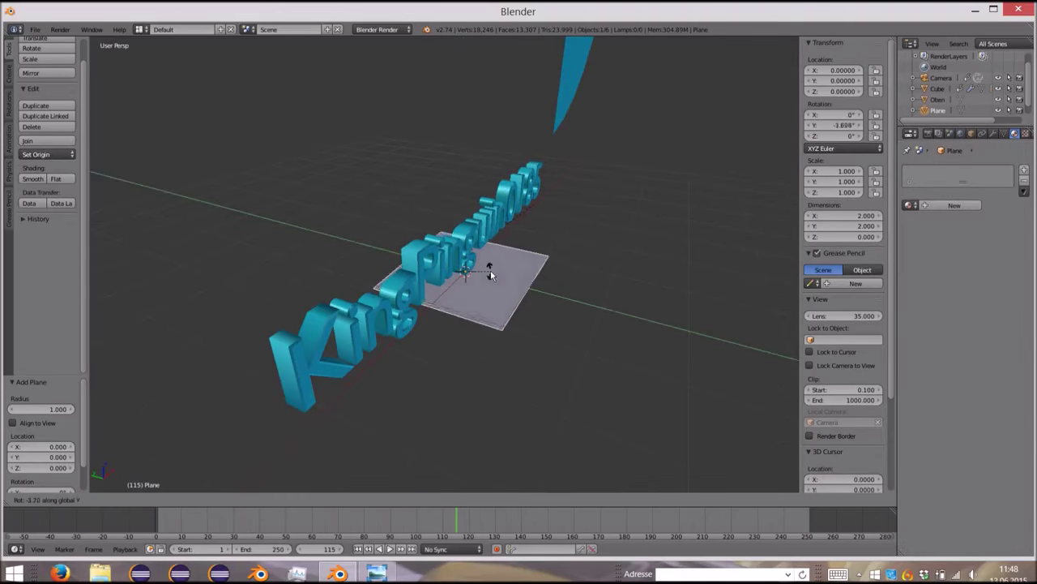
{"action": "type", "text": "90"}
{"action": "key", "text": "Return"}
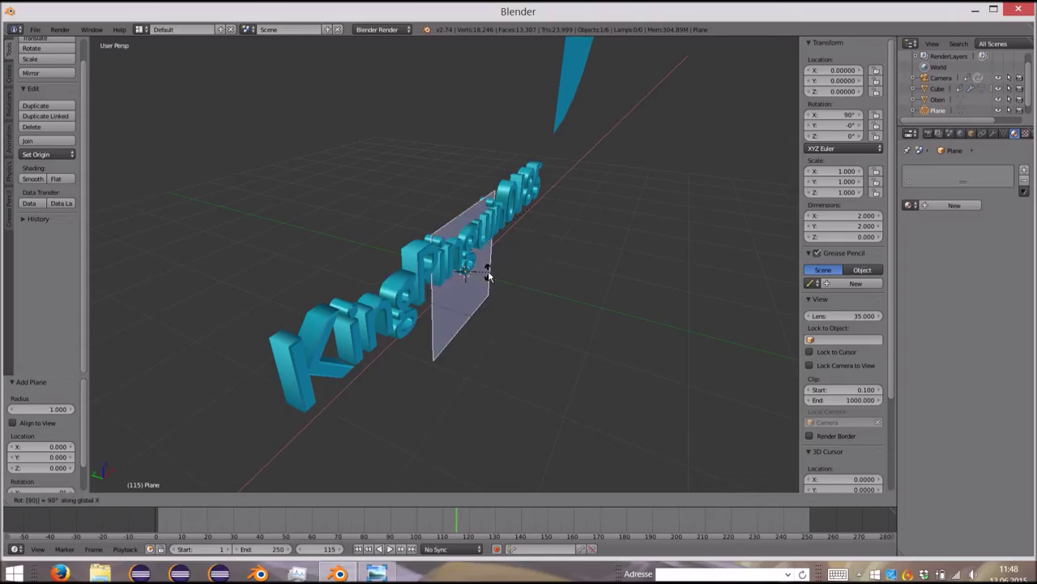
{"action": "mouse_move", "coordinate": [486, 273]}
{"action": "middle_mouse_down"}
{"action": "mouse_move", "coordinate": [403, 252]}
{"action": "mouse_move", "coordinate": [366, 270]}
{"action": "middle_mouse_up"}
{"action": "right_click", "coordinate": [196, 330]}
{"action": "key", "text": "KP_4"}
{"action": "key", "text": "KP_4"}
{"action": "key", "text": "KP_4"}
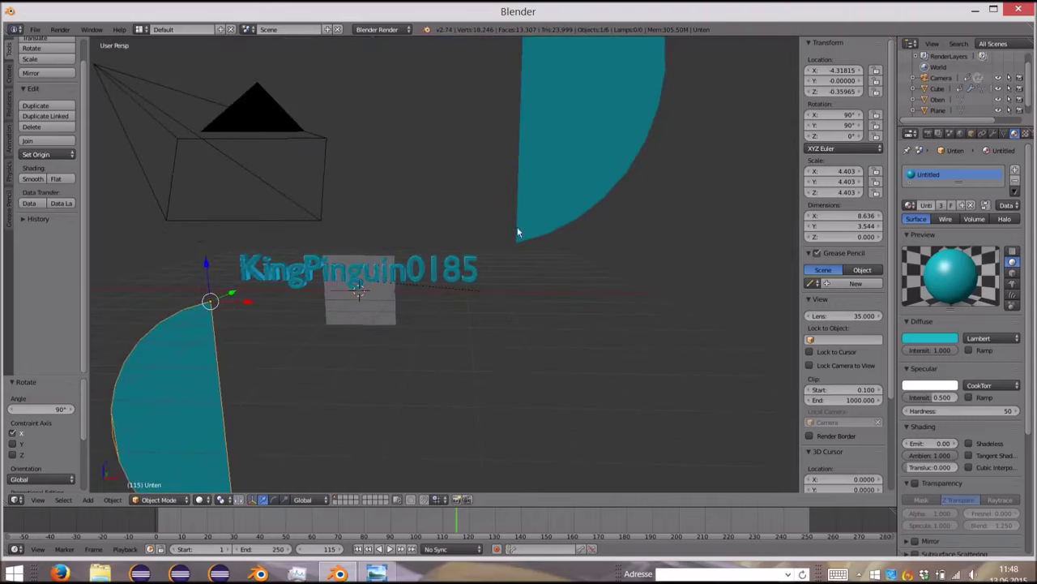
Step: Snap the 3D cursor to the upper teal shape Oben
{"action": "right_click", "coordinate": [559, 203]}
{"action": "middle_click_drag", "start_coordinate": [466, 255], "coordinate": [375, 270]}
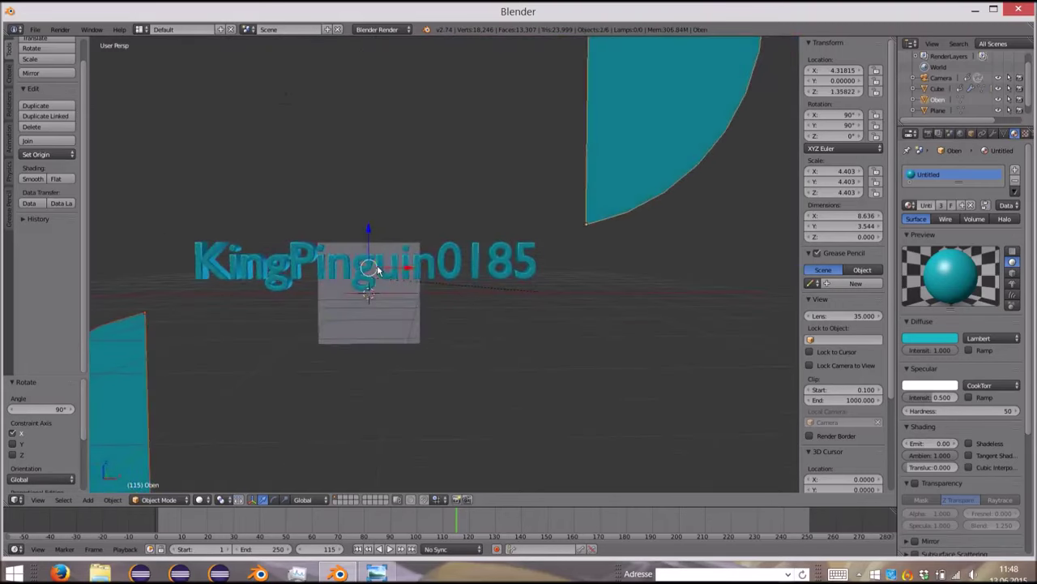
{"action": "key", "text": "shift+s"}
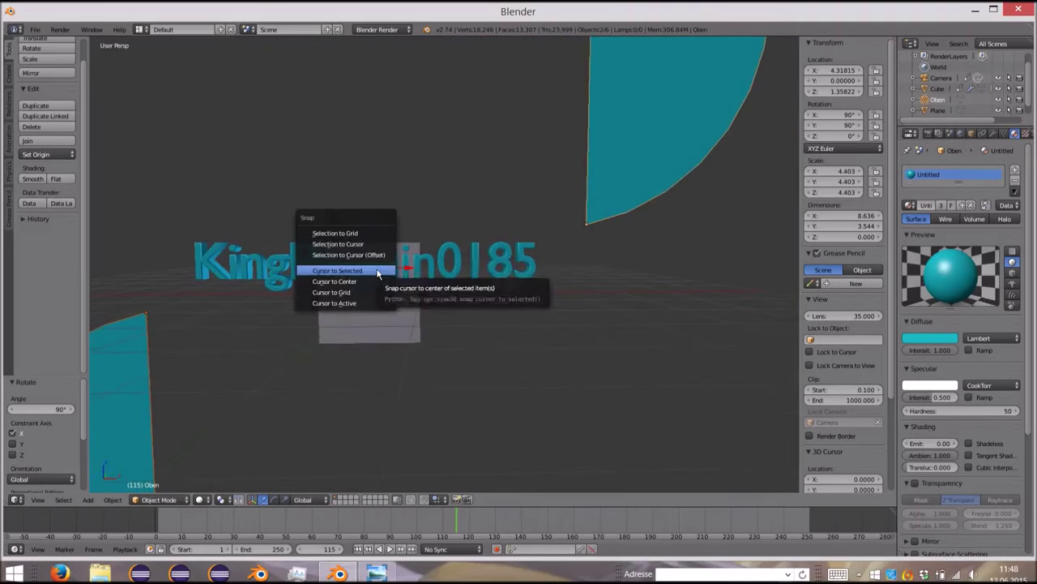
{"action": "left_click", "coordinate": [377, 274]}
Step: Snap the upright plane to the cursor, raising it to Z 0.499, then view through the camera
{"action": "right_click", "coordinate": [408, 327]}
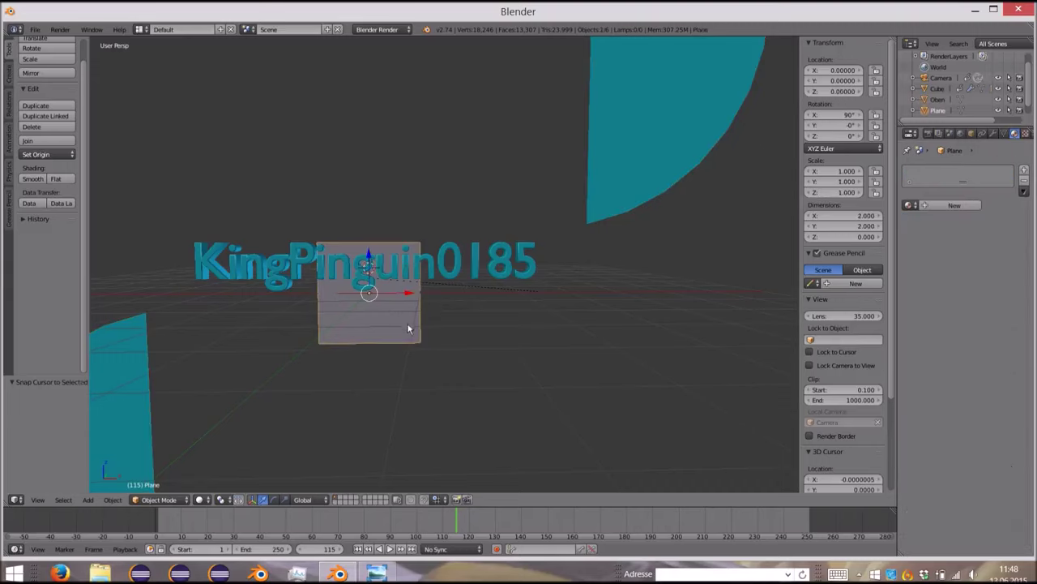
{"action": "key", "text": "shift+s"}
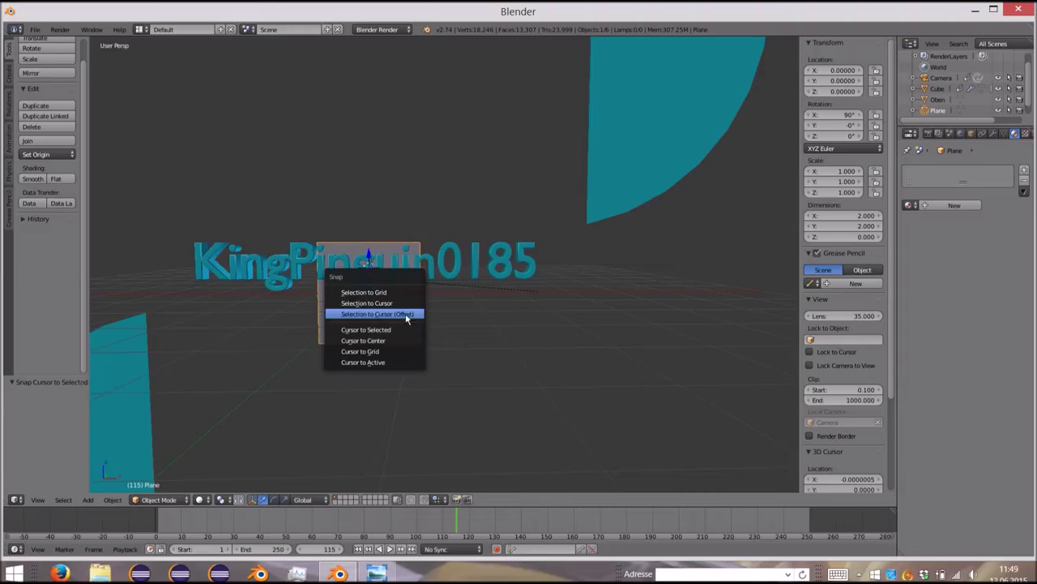
{"action": "left_click", "coordinate": [405, 302]}
{"action": "mouse_move", "coordinate": [431, 301]}
{"action": "middle_mouse_down"}
{"action": "mouse_move", "coordinate": [389, 302]}
{"action": "mouse_move", "coordinate": [491, 305]}
{"action": "mouse_move", "coordinate": [475, 474]}
{"action": "middle_mouse_up"}
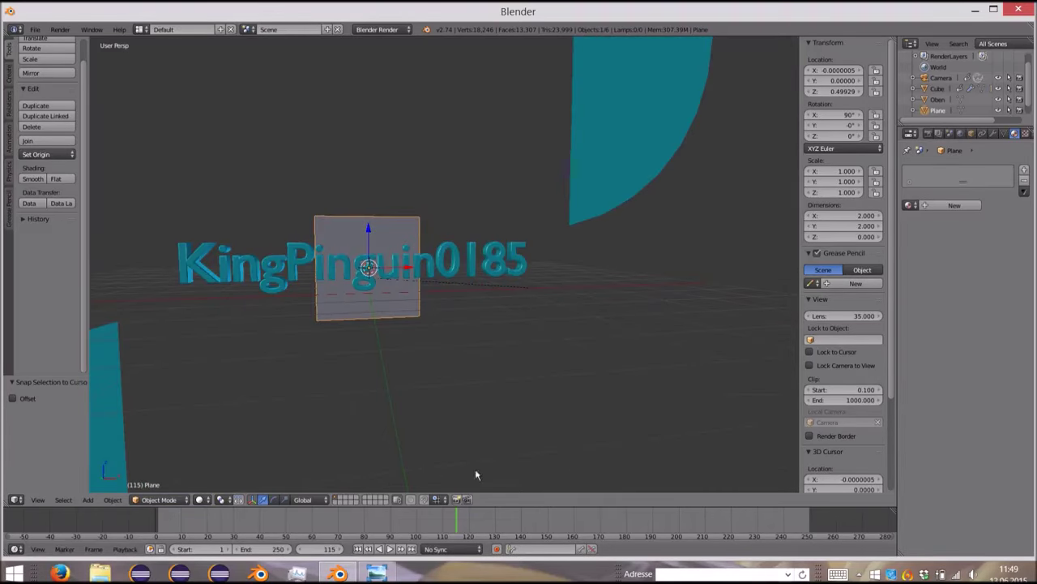
{"action": "middle_click_drag", "start_coordinate": [405, 285], "coordinate": [122, 357]}
{"action": "right_click", "coordinate": [122, 365]}
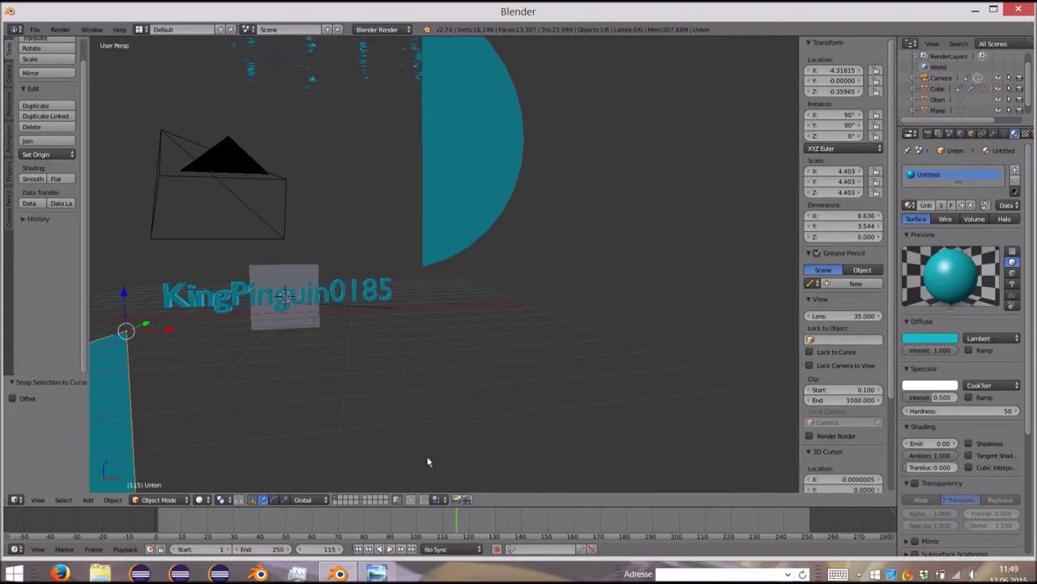
{"action": "key", "text": "KP_0"}
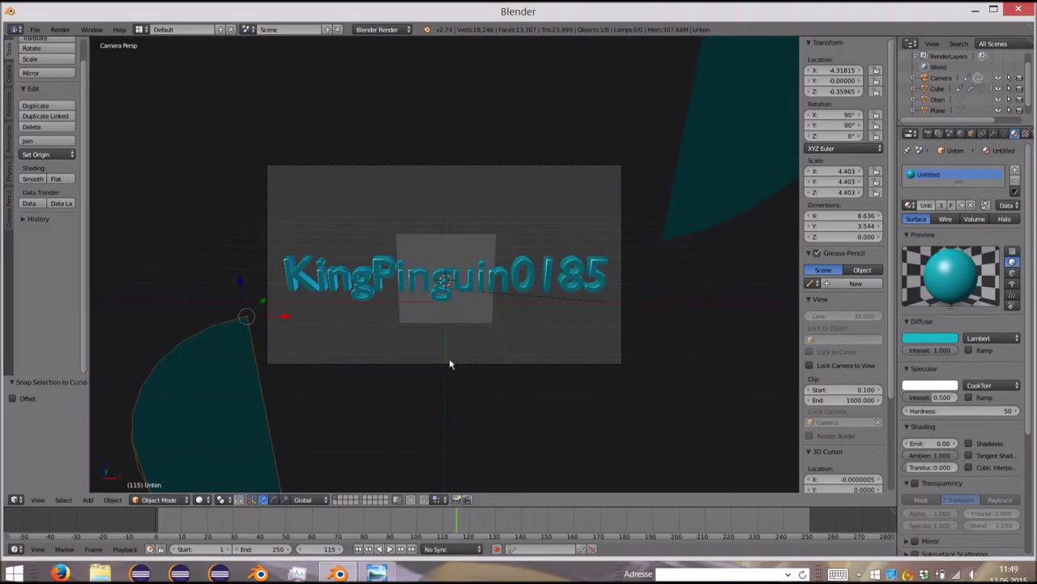
Step: Select the camera and set the timeline to frame 130
{"action": "right_click", "coordinate": [516, 365]}
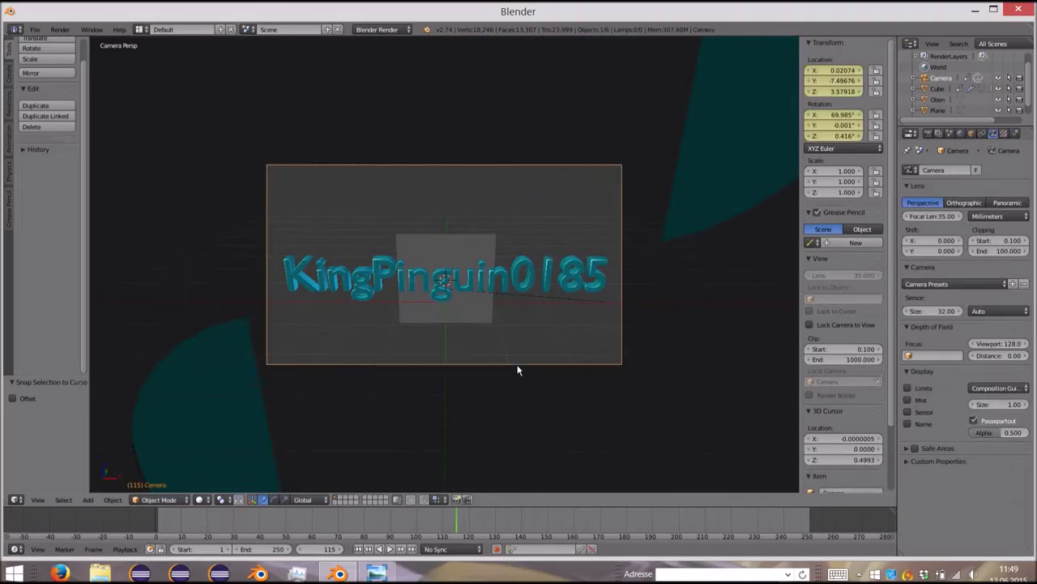
{"action": "left_click", "coordinate": [466, 517]}
{"action": "left_click_drag", "start_coordinate": [467, 516], "coordinate": [535, 533]}
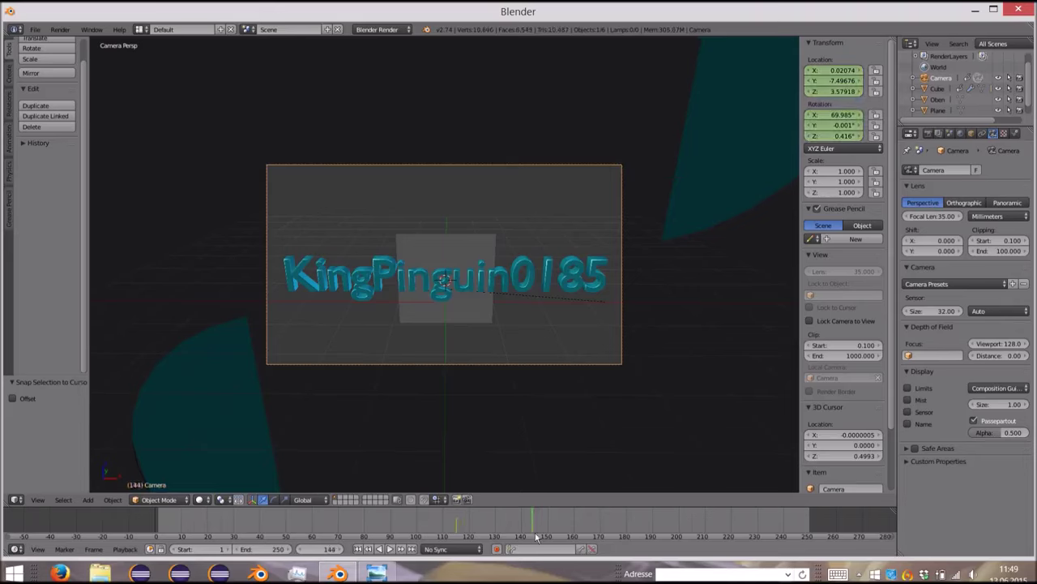
{"action": "left_click_drag", "start_coordinate": [535, 534], "coordinate": [496, 534]}
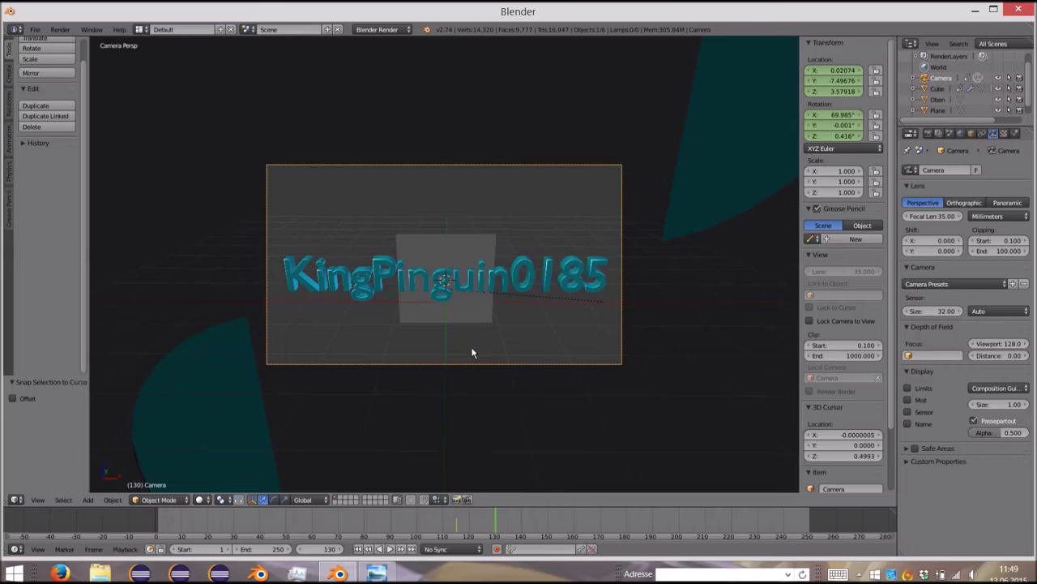
Step: Set the camera's X, Y, Z location and X, Y, Z rotation all to 0 in the N panel
{"action": "left_click", "coordinate": [835, 70]}
{"action": "type", "text": "0"}
{"action": "key", "text": "Tab"}
{"action": "type", "text": "0"}
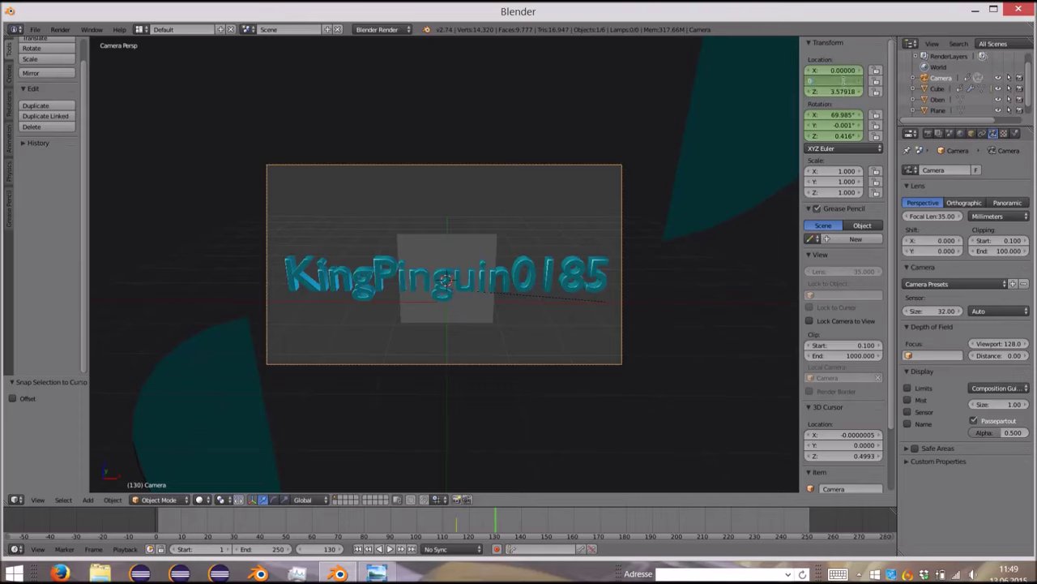
{"action": "key", "text": "Tab"}
{"action": "type", "text": "0"}
{"action": "key", "text": "Tab"}
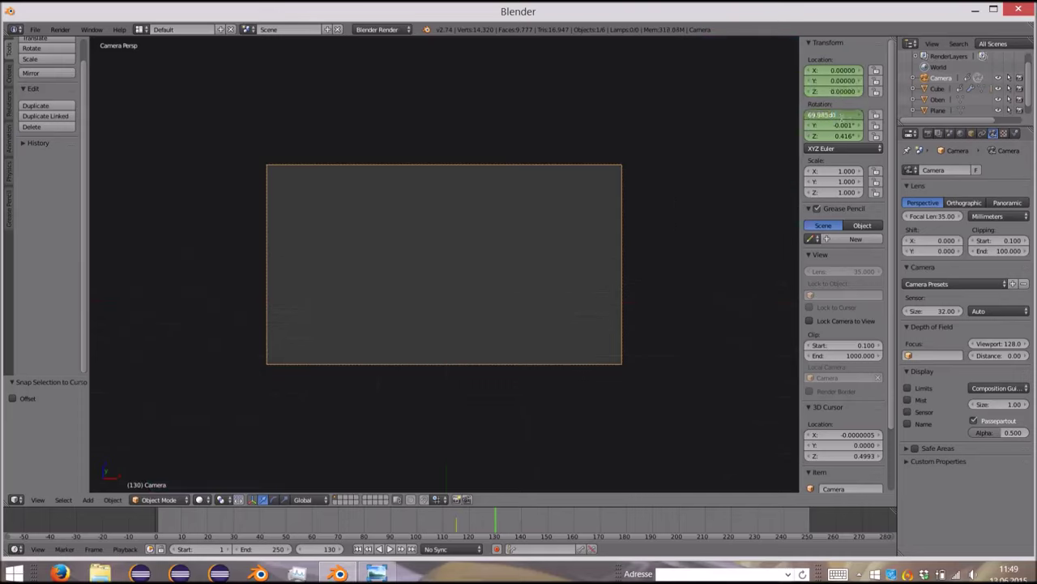
{"action": "type", "text": "0"}
{"action": "key", "text": "Tab"}
{"action": "type", "text": "0"}
{"action": "key", "text": "Tab"}
{"action": "type", "text": "0"}
{"action": "key", "text": "Return"}
{"action": "scroll", "coordinate": [482, 222], "scroll_direction": "down", "scroll_amount": 5}
{"action": "mouse_move", "coordinate": [482, 222]}
{"action": "middle_mouse_down"}
{"action": "mouse_move", "coordinate": [546, 227]}
{"action": "mouse_move", "coordinate": [354, 241]}
{"action": "mouse_move", "coordinate": [291, 220]}
{"action": "mouse_move", "coordinate": [267, 149]}
{"action": "mouse_move", "coordinate": [352, 125]}
{"action": "mouse_move", "coordinate": [264, 126]}
{"action": "mouse_move", "coordinate": [239, 149]}
{"action": "mouse_move", "coordinate": [264, 225]}
{"action": "middle_mouse_up"}
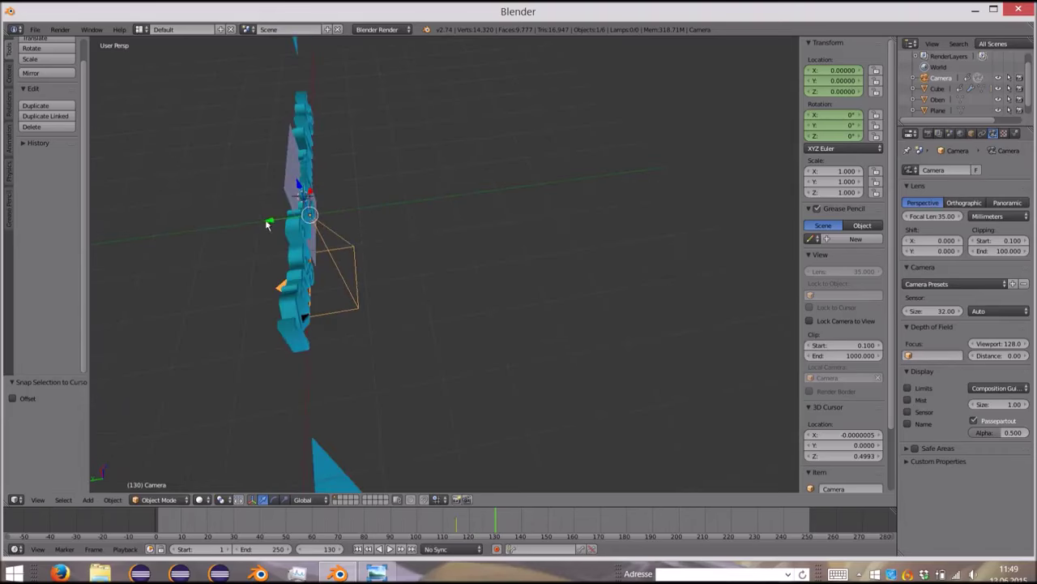
Step: Move the camera back along Y and rotate it 90° about X to face the text
{"action": "left_click_drag", "start_coordinate": [274, 225], "coordinate": [445, 209]}
{"action": "middle_click_drag", "start_coordinate": [445, 209], "coordinate": [447, 212]}
{"action": "key", "text": "r"}
{"action": "type", "text": "x"}
{"action": "type", "text": "90"}
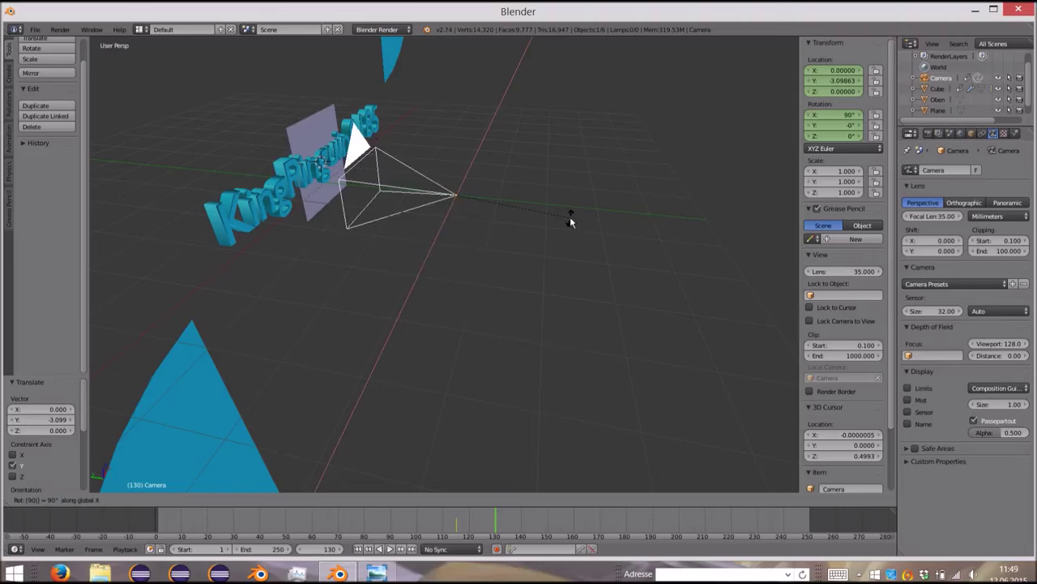
{"action": "key", "text": "Return"}
{"action": "key", "text": "KP_3"}
{"action": "key", "text": "KP_0"}
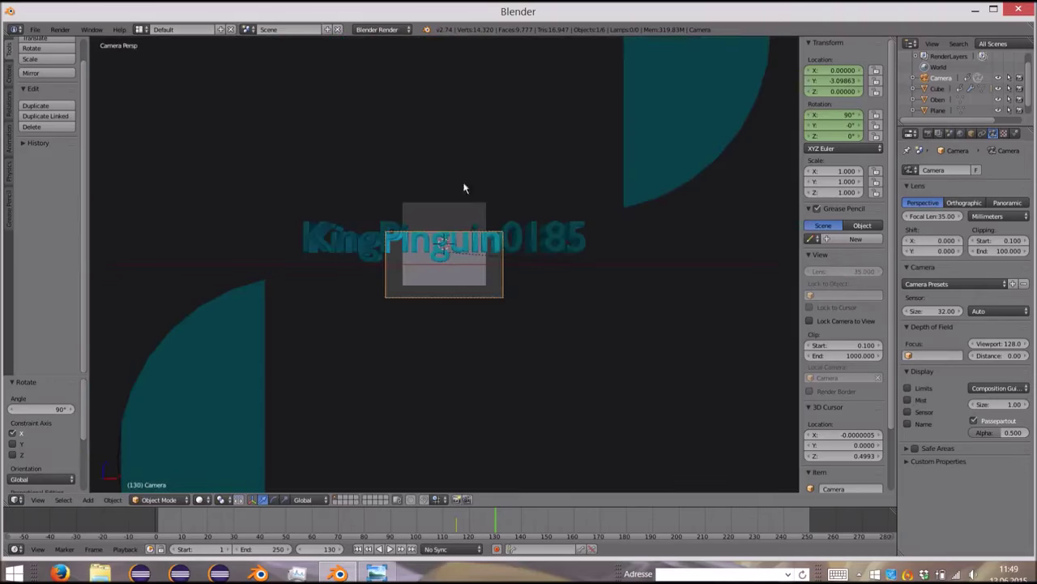
{"action": "scroll", "coordinate": [445, 230], "scroll_direction": "up", "scroll_amount": 5}
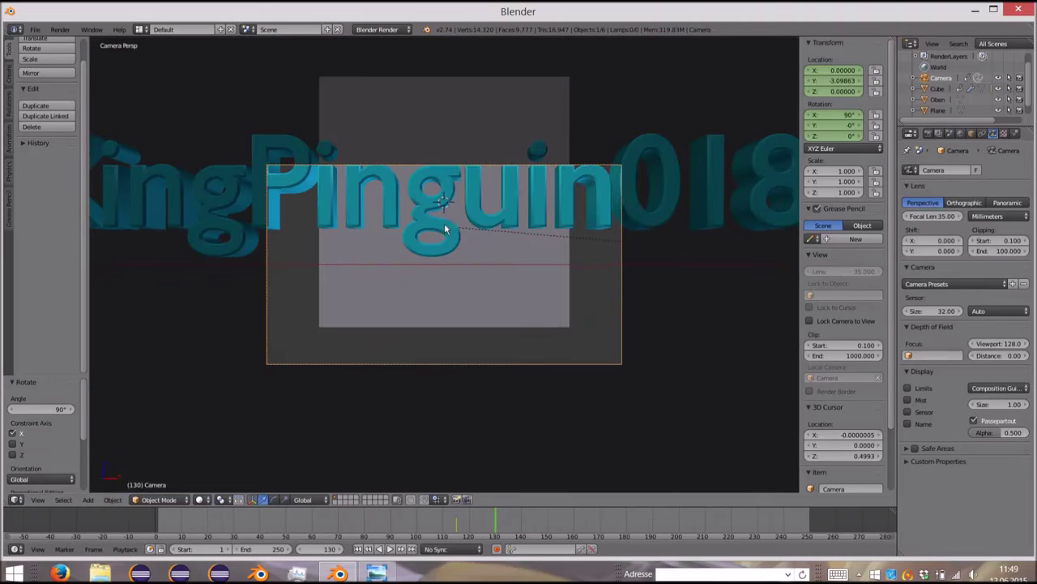
Step: Fine-tune the camera to about Y −7.80 in walk mode and keyframe its LocRot at frame 130
{"action": "key", "text": "shift+f"}
{"action": "key", "text": "e"}
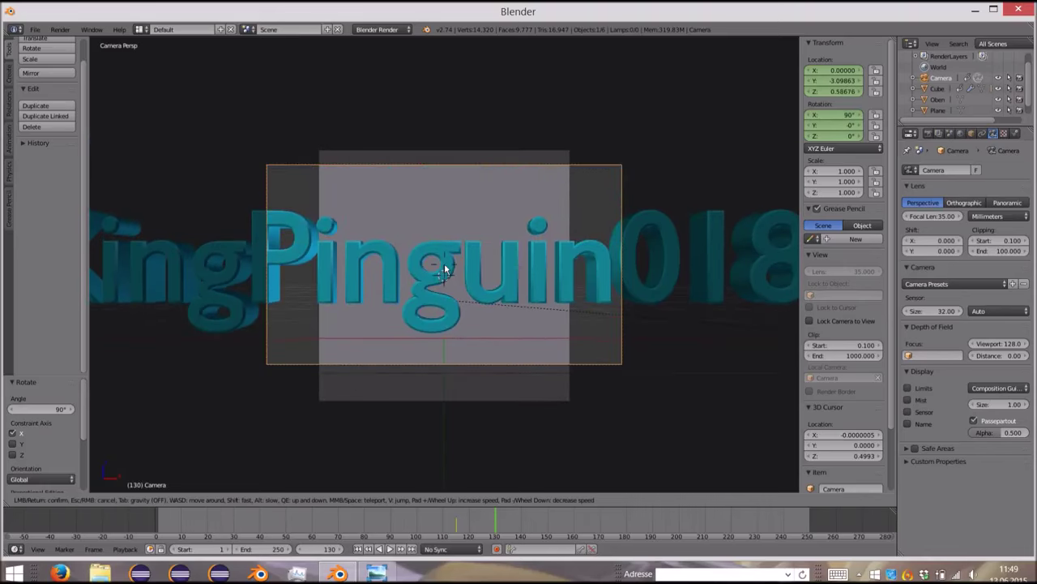
{"action": "left_click", "coordinate": [445, 270]}
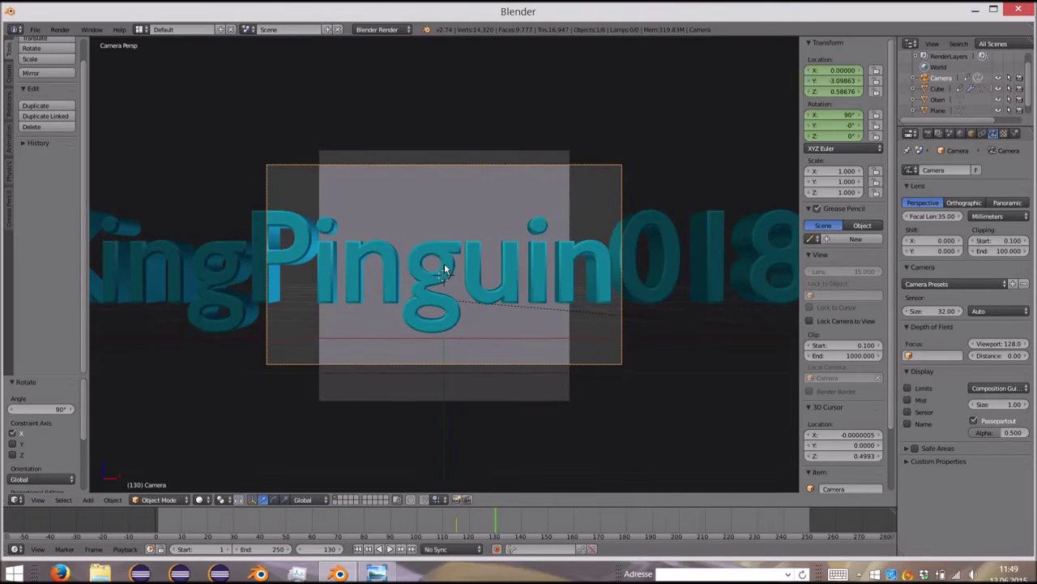
{"action": "key", "text": "shift+f"}
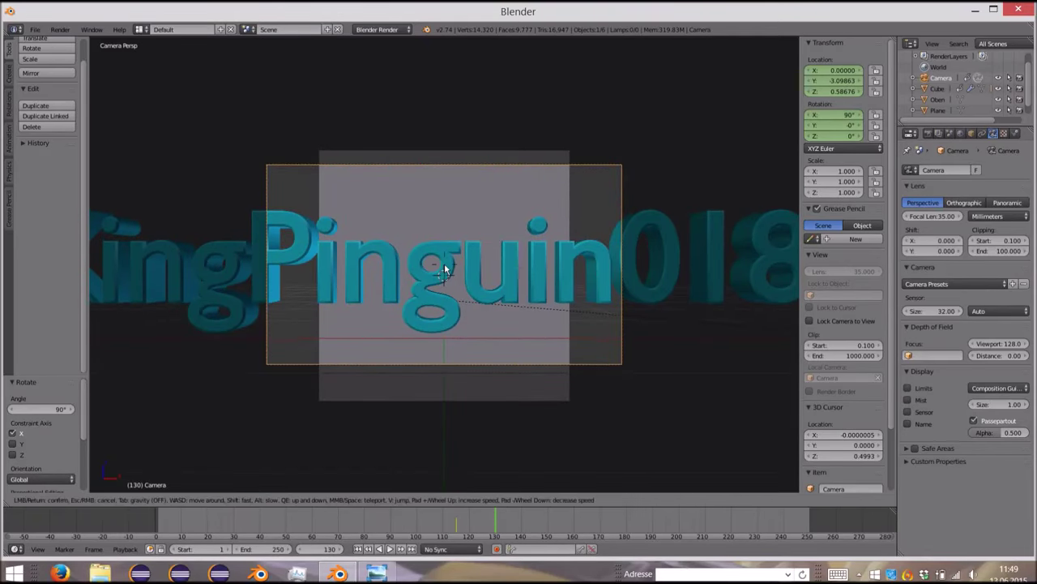
{"action": "key", "text": "s"}
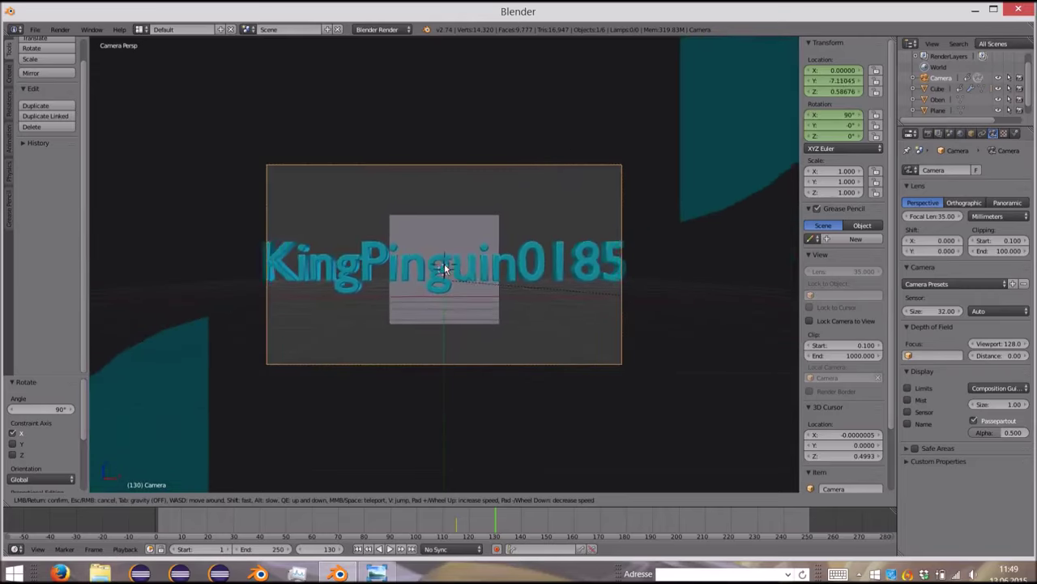
{"action": "key", "text": "s"}
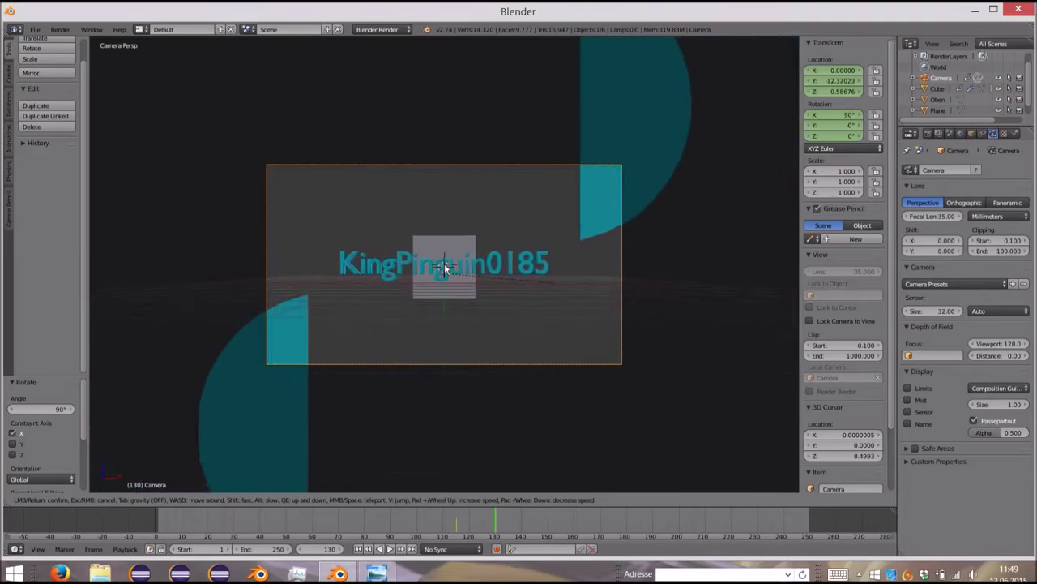
{"action": "key", "text": "w"}
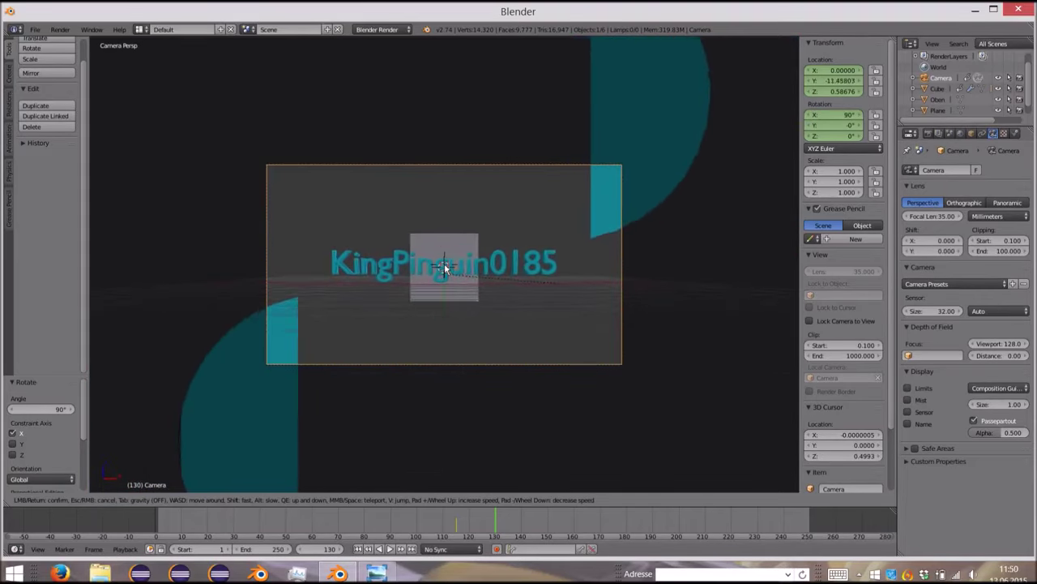
{"action": "key", "text": "w"}
{"action": "key", "text": "w"}
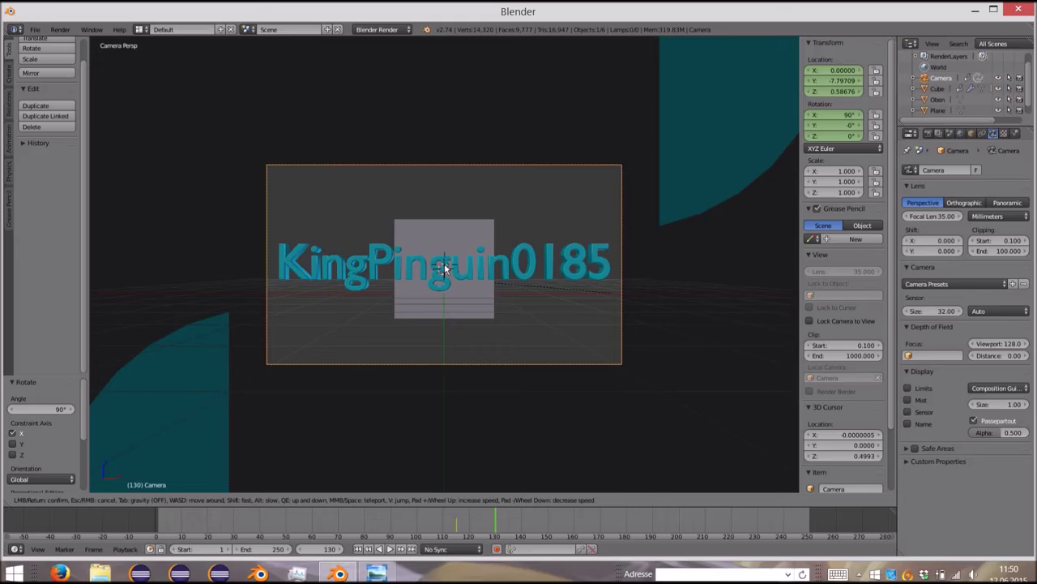
{"action": "left_click", "coordinate": [444, 267]}
{"action": "key", "text": "i"}
{"action": "left_click", "coordinate": [444, 268]}
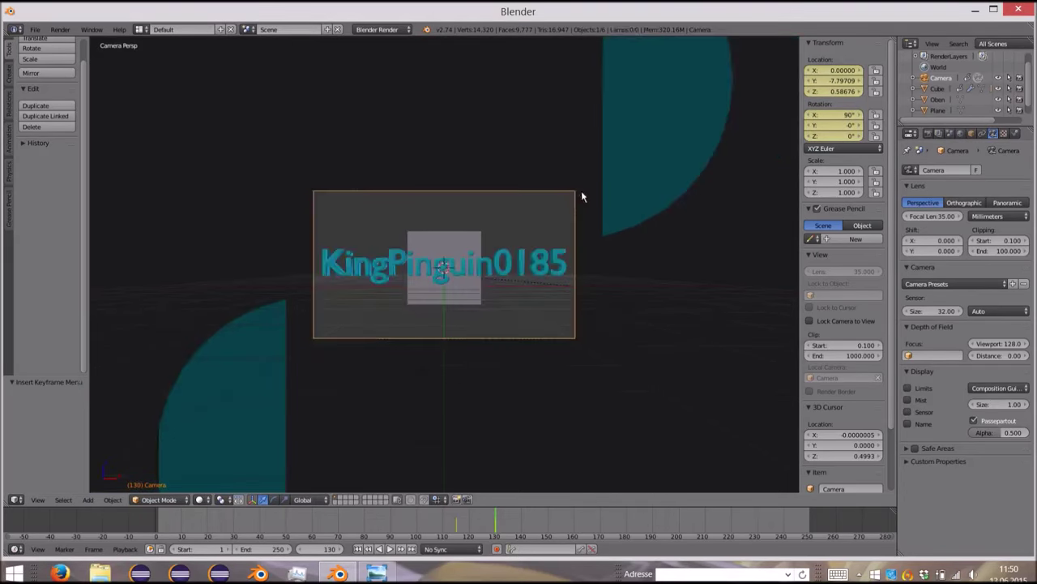
Step: Select the teal Oben shape and step the timeline through frames 135, 140 and 145
{"action": "right_click", "coordinate": [673, 177]}
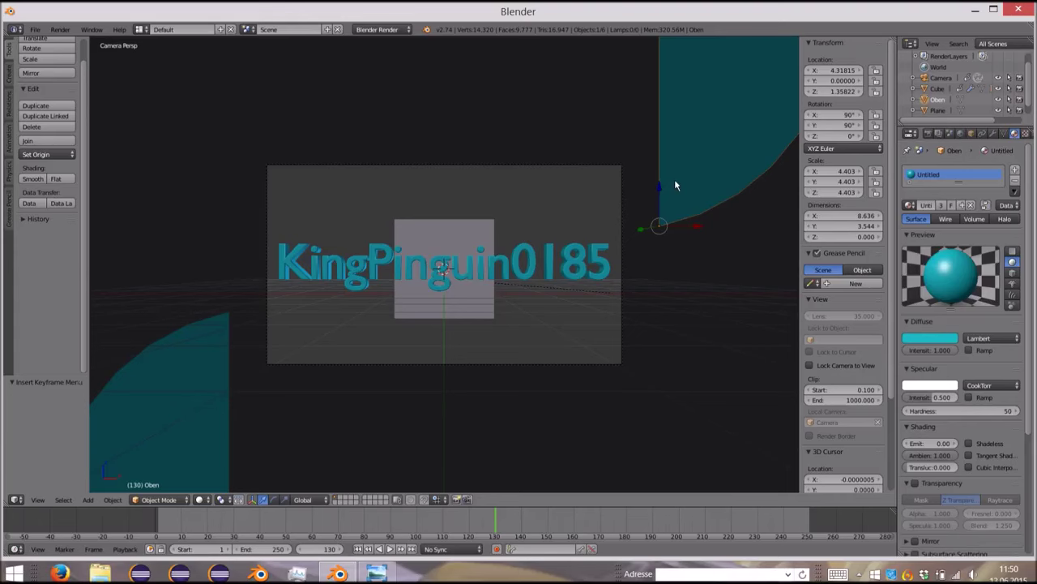
{"action": "right_click", "coordinate": [469, 226]}
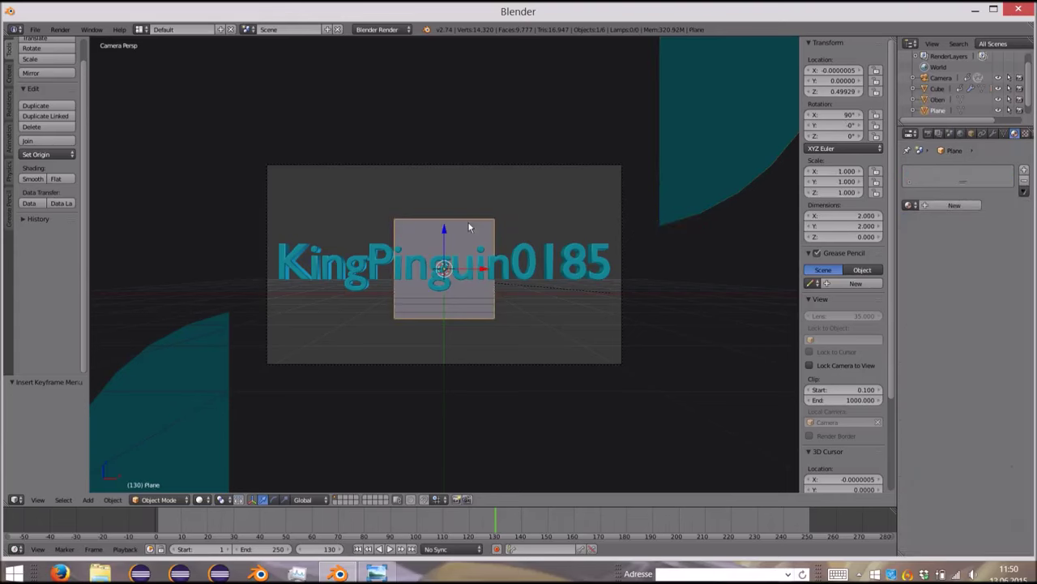
{"action": "right_click", "coordinate": [705, 175]}
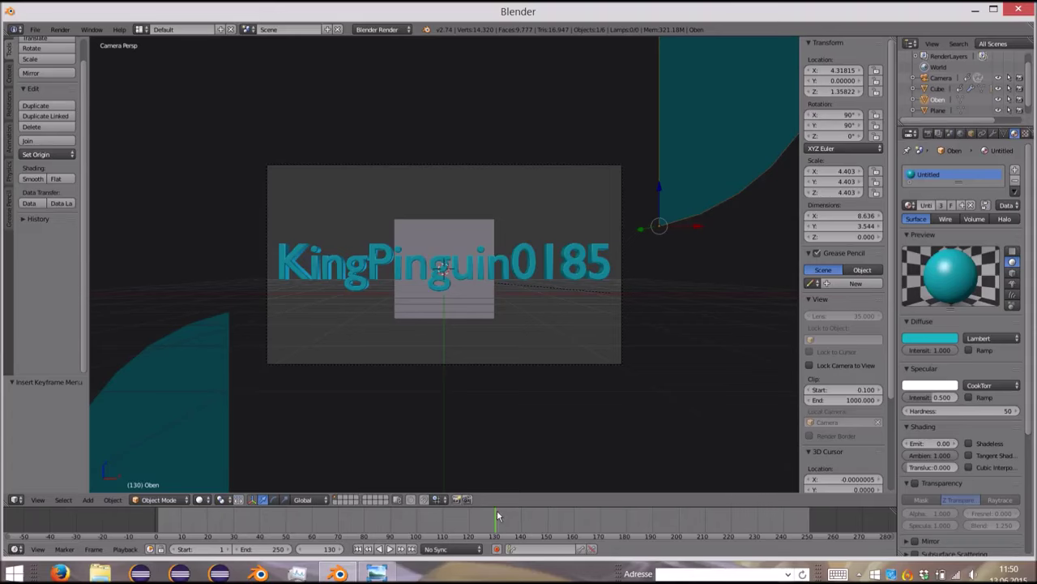
{"action": "left_click_drag", "start_coordinate": [497, 516], "coordinate": [495, 516]}
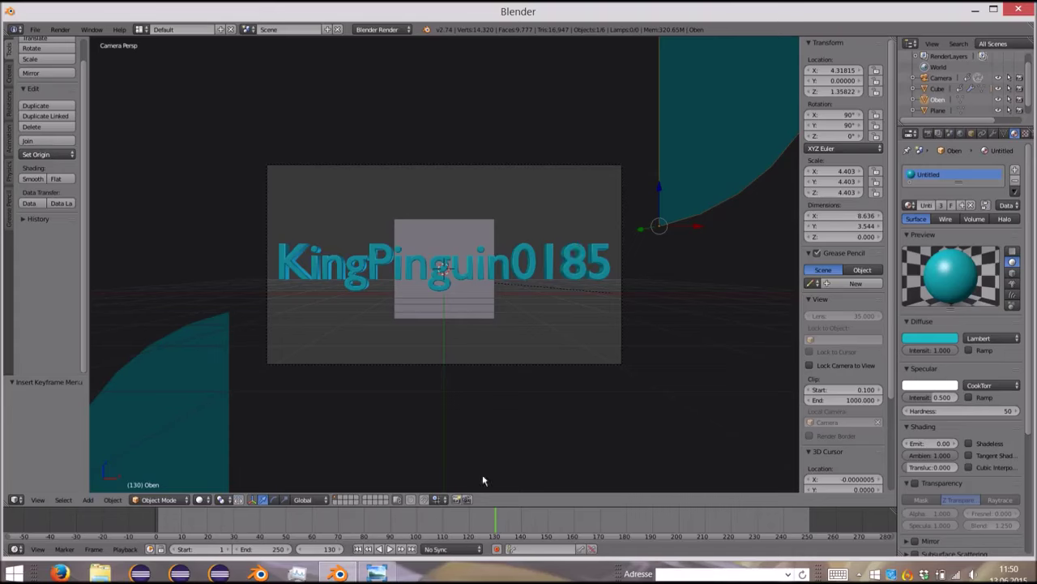
{"action": "left_click", "coordinate": [506, 518]}
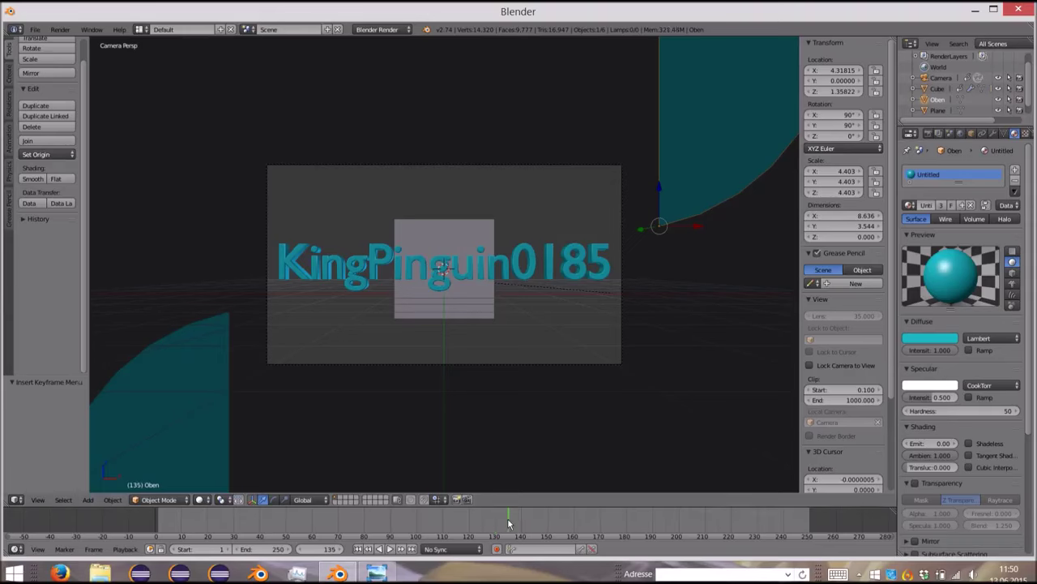
{"action": "left_click", "coordinate": [521, 522]}
{"action": "left_click", "coordinate": [535, 524]}
Step: Keyframe Unten's location and rotation at frame 145, then move to frame 155
{"action": "right_click", "coordinate": [200, 414]}
{"action": "key", "text": "i"}
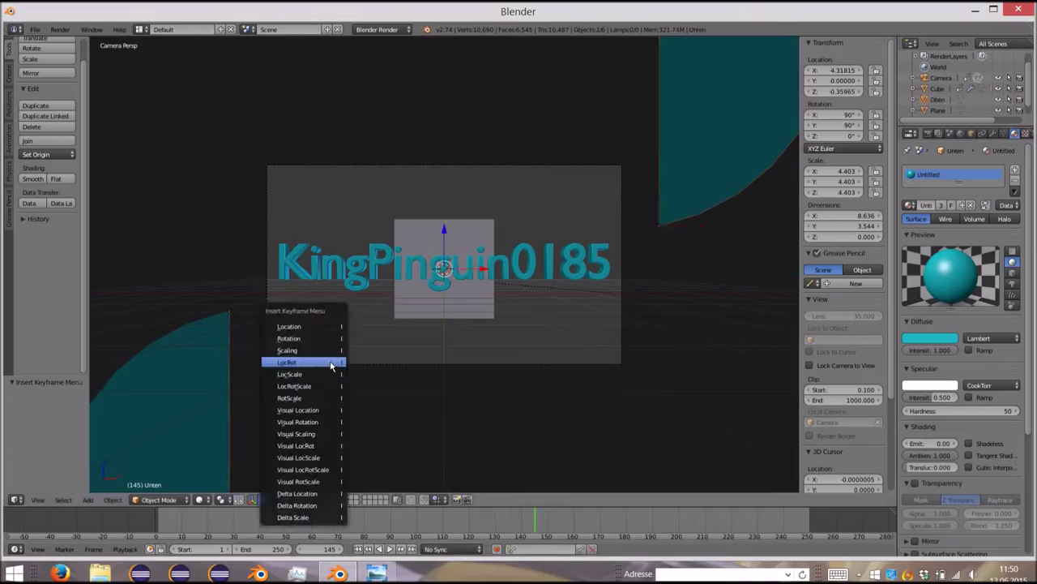
{"action": "left_click", "coordinate": [330, 362]}
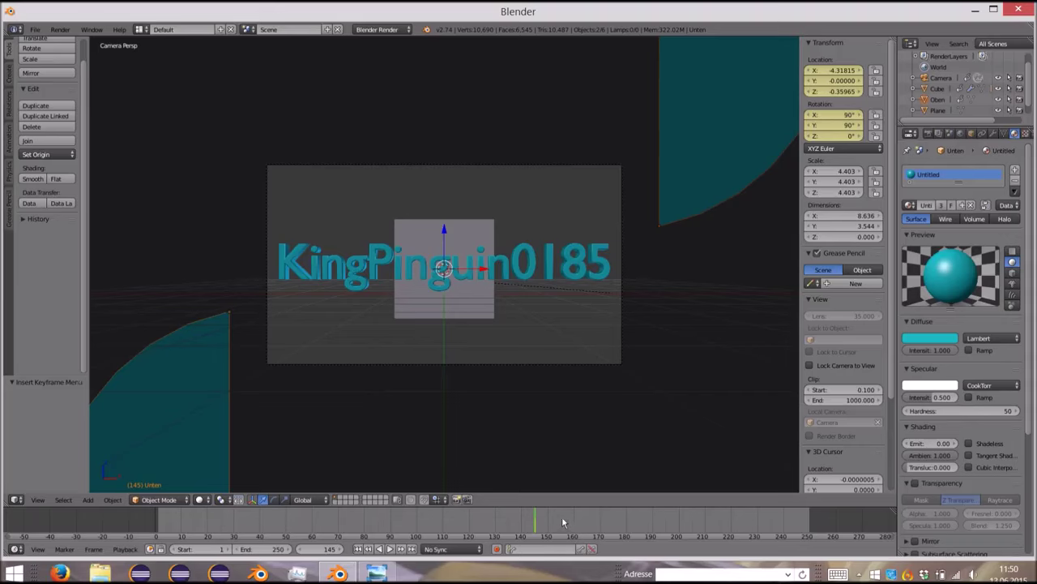
{"action": "left_click", "coordinate": [574, 517]}
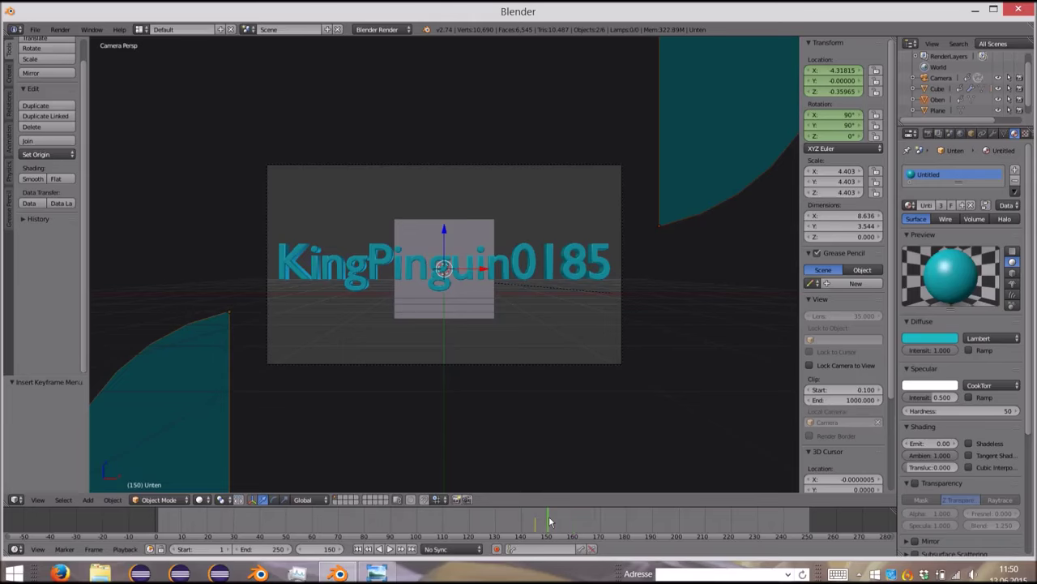
{"action": "left_click", "coordinate": [561, 523]}
Step: Rotate the upper teal half Oben −90° about Y
{"action": "right_click", "coordinate": [707, 168]}
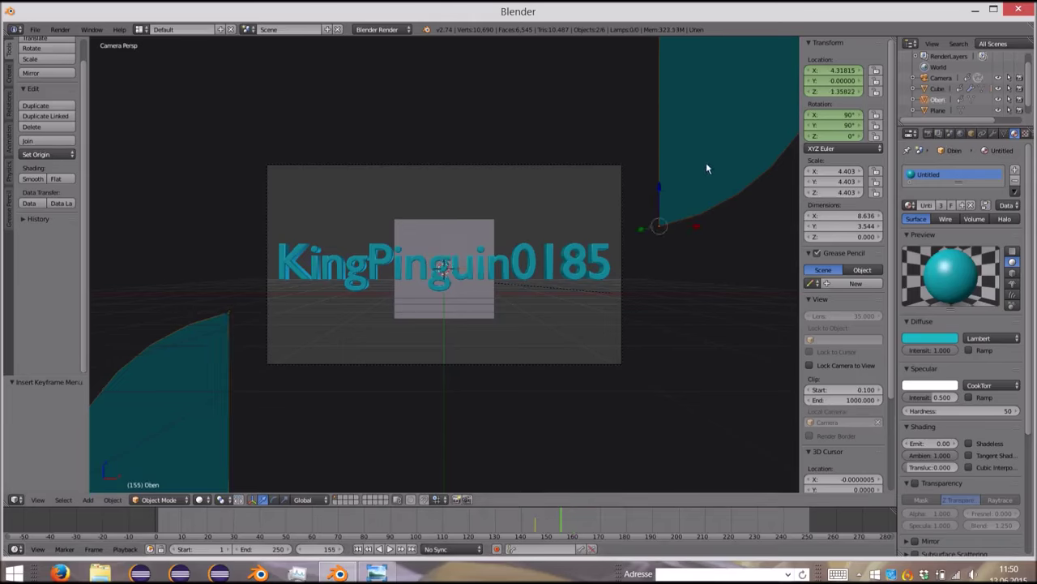
{"action": "key", "text": "r"}
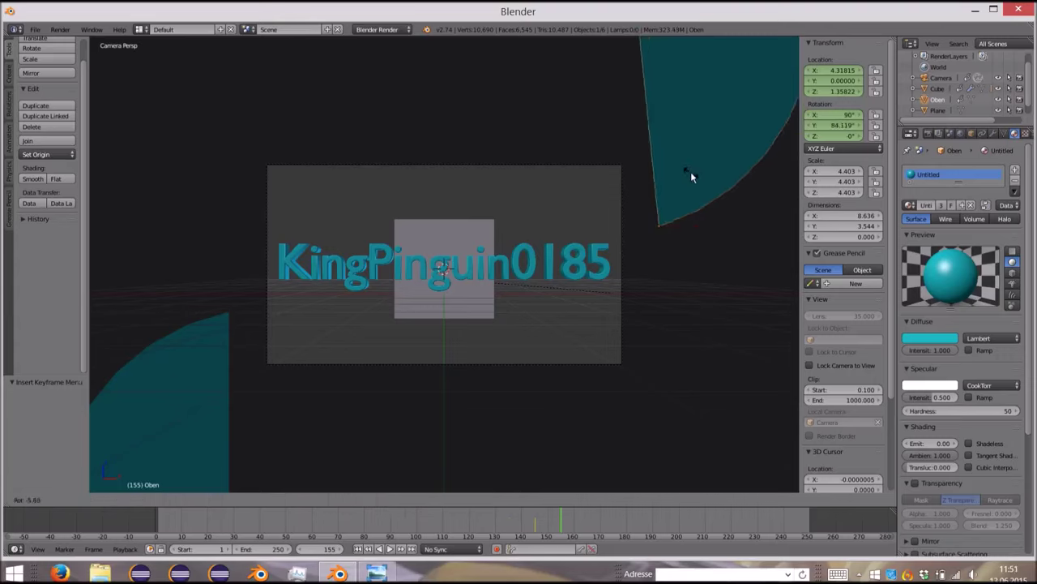
{"action": "type", "text": "y9"}
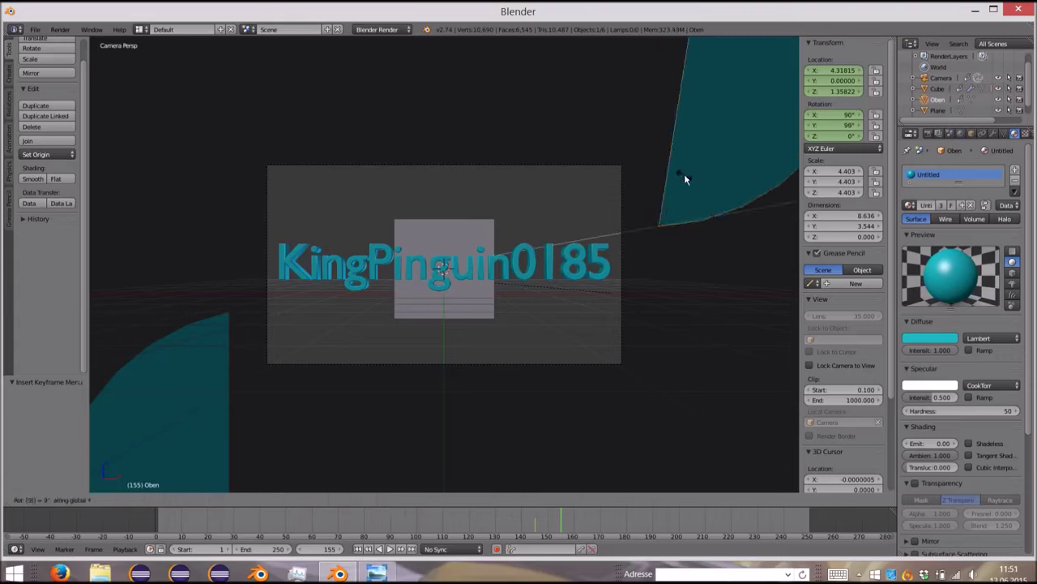
{"action": "type", "text": "0"}
{"action": "type", "text": "-"}
{"action": "key", "text": "Return"}
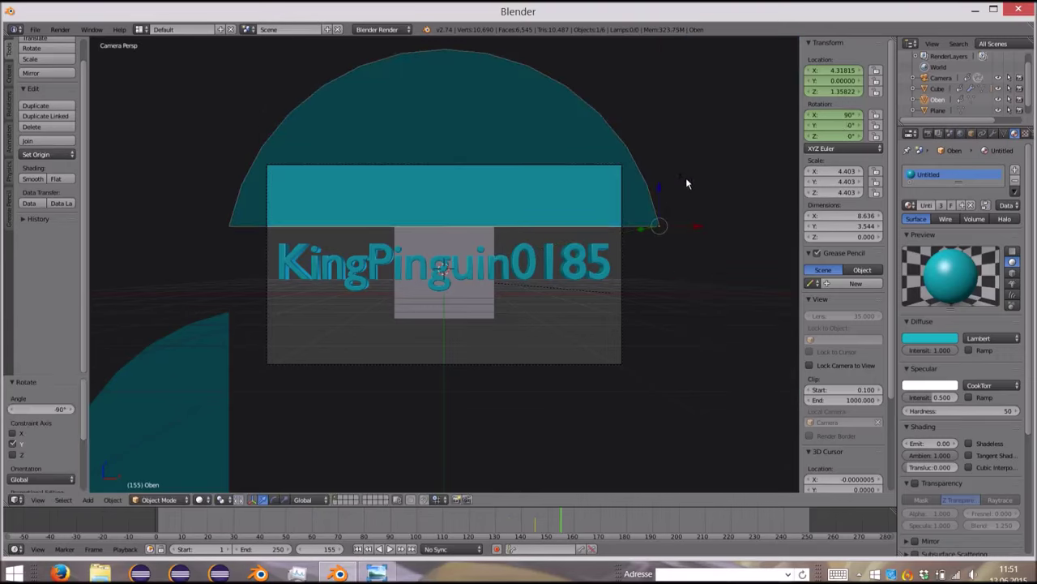
Step: Rotate the lower half Unten 90° about Y to complete the disc, then select the plane
{"action": "right_click", "coordinate": [211, 399]}
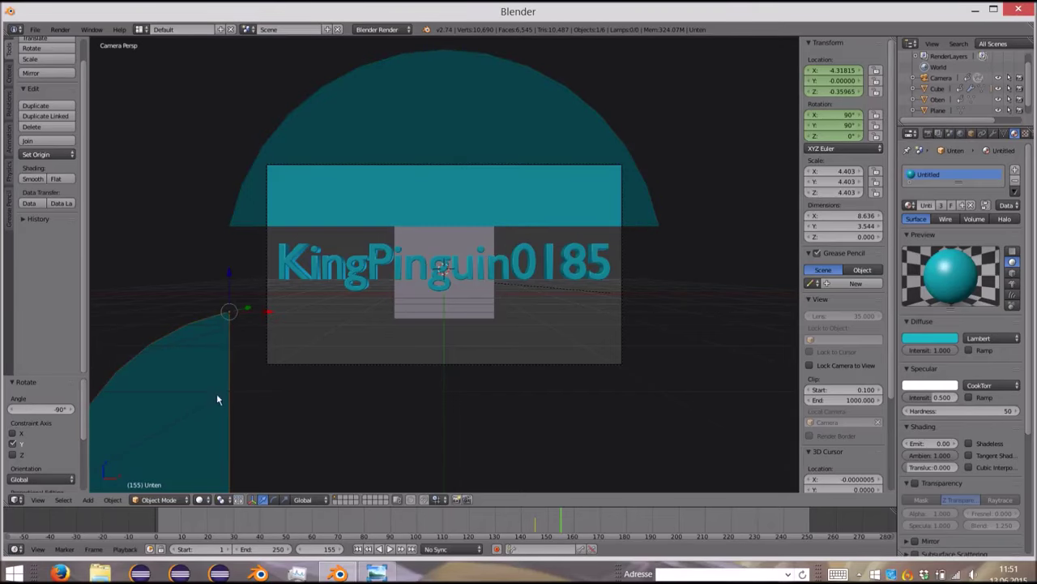
{"action": "key", "text": "r"}
{"action": "key", "text": "y"}
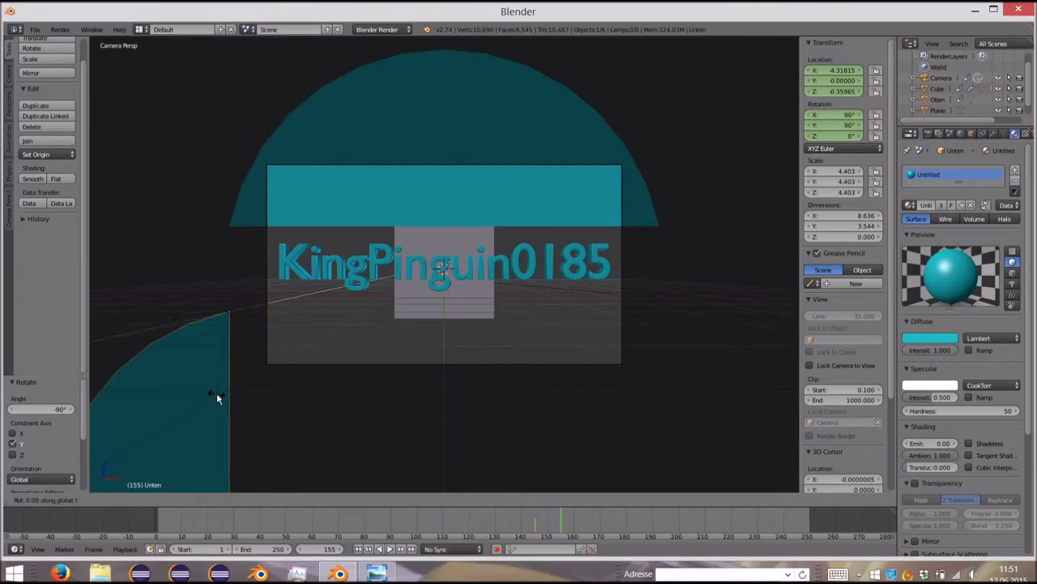
{"action": "type", "text": "90"}
{"action": "key", "text": "Return"}
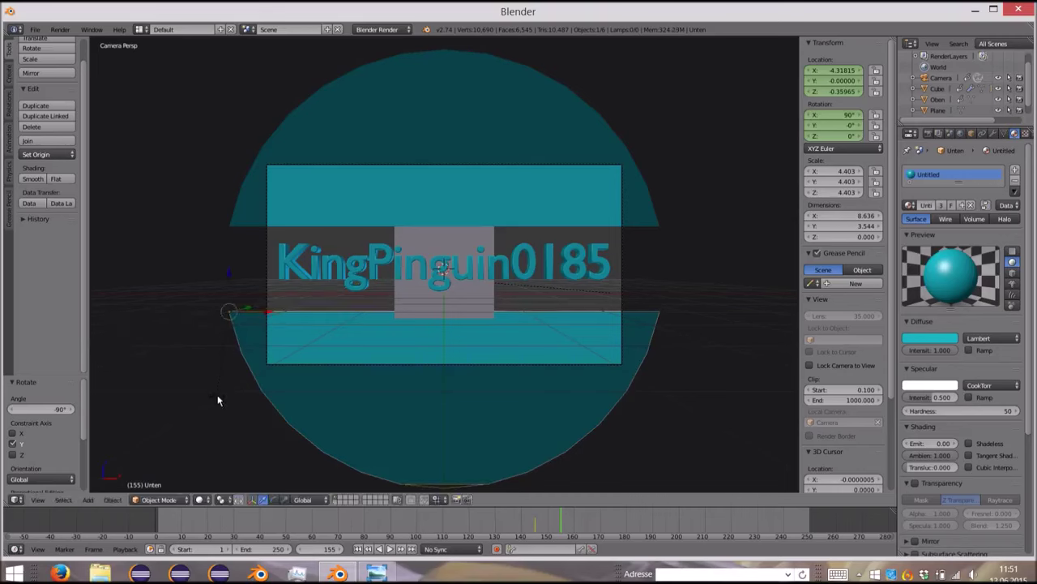
{"action": "right_click", "coordinate": [467, 314]}
{"action": "mouse_move", "coordinate": [347, 291]}
{"action": "middle_mouse_down"}
{"action": "mouse_move", "coordinate": [342, 302]}
{"action": "mouse_move", "coordinate": [431, 313]}
{"action": "mouse_move", "coordinate": [322, 307]}
{"action": "middle_mouse_up"}
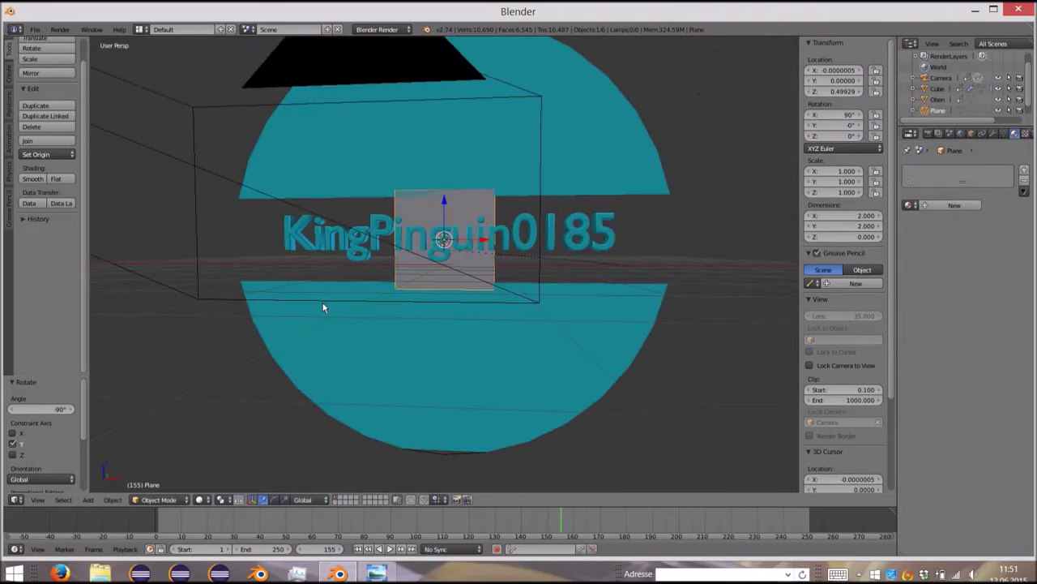
Step: In front orthographic view, scale the grey plane vertically to 0.86
{"action": "key", "text": "KP_3"}
{"action": "key", "text": "KP_1"}
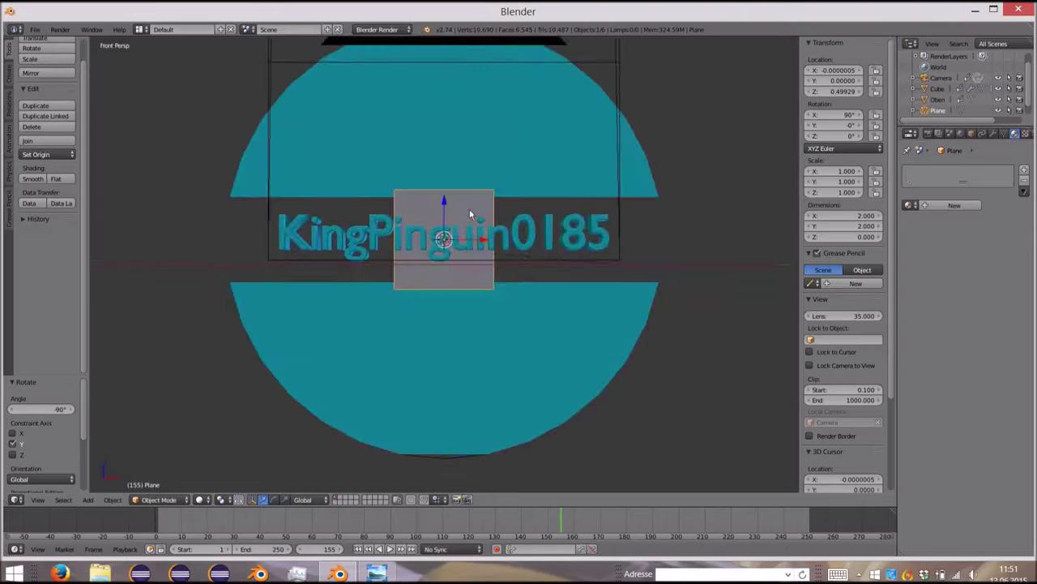
{"action": "scroll", "coordinate": [458, 214], "scroll_direction": "up", "scroll_amount": 1}
{"action": "scroll", "coordinate": [459, 213], "scroll_direction": "up", "scroll_amount": 3}
{"action": "key", "text": "KP_5"}
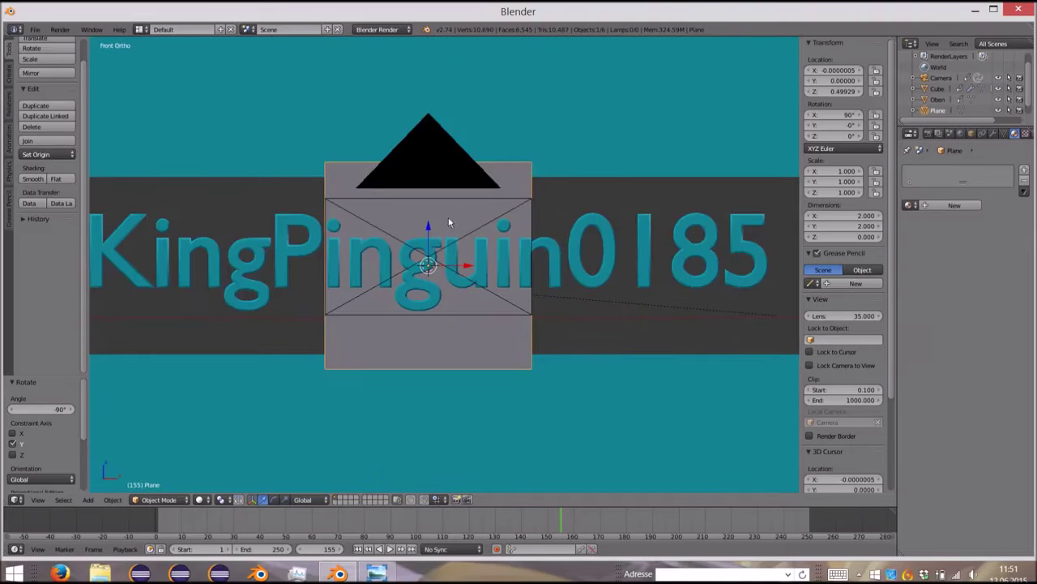
{"action": "scroll", "coordinate": [448, 217], "scroll_direction": "down", "scroll_amount": 4}
{"action": "scroll", "coordinate": [462, 294], "scroll_direction": "up", "scroll_amount": 2}
{"action": "scroll", "coordinate": [443, 308], "scroll_direction": "up", "scroll_amount": 3}
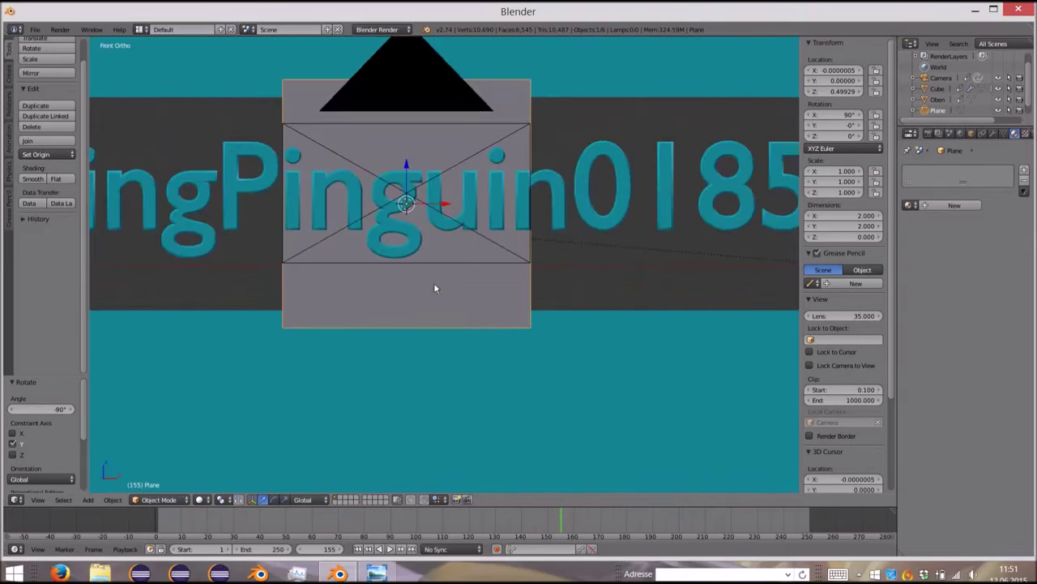
{"action": "scroll", "coordinate": [519, 316], "scroll_direction": "up", "scroll_amount": 3}
{"action": "scroll", "coordinate": [502, 297], "scroll_direction": "up", "scroll_amount": 2}
{"action": "key", "text": "s"}
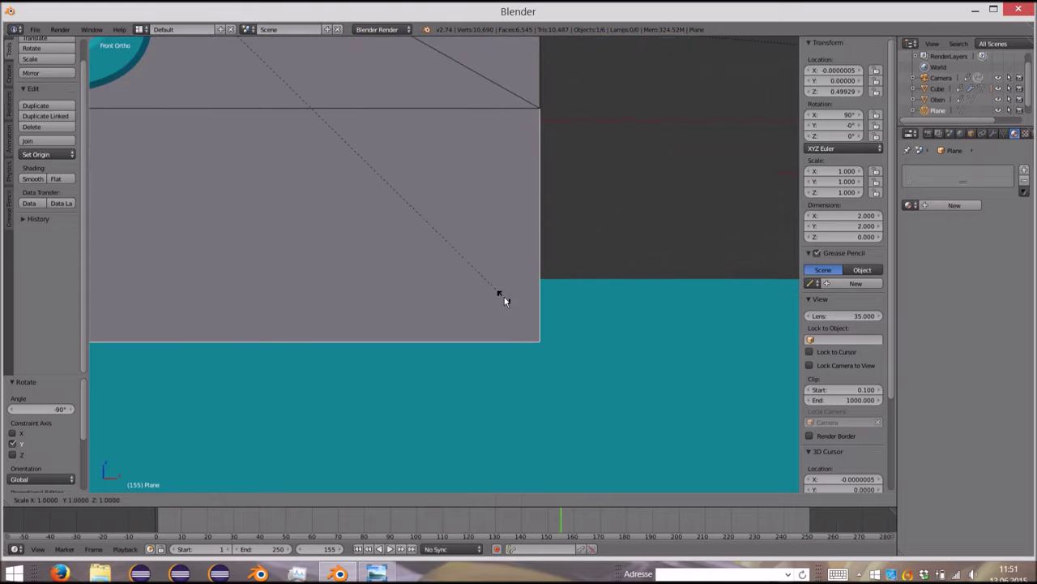
{"action": "key", "text": "z"}
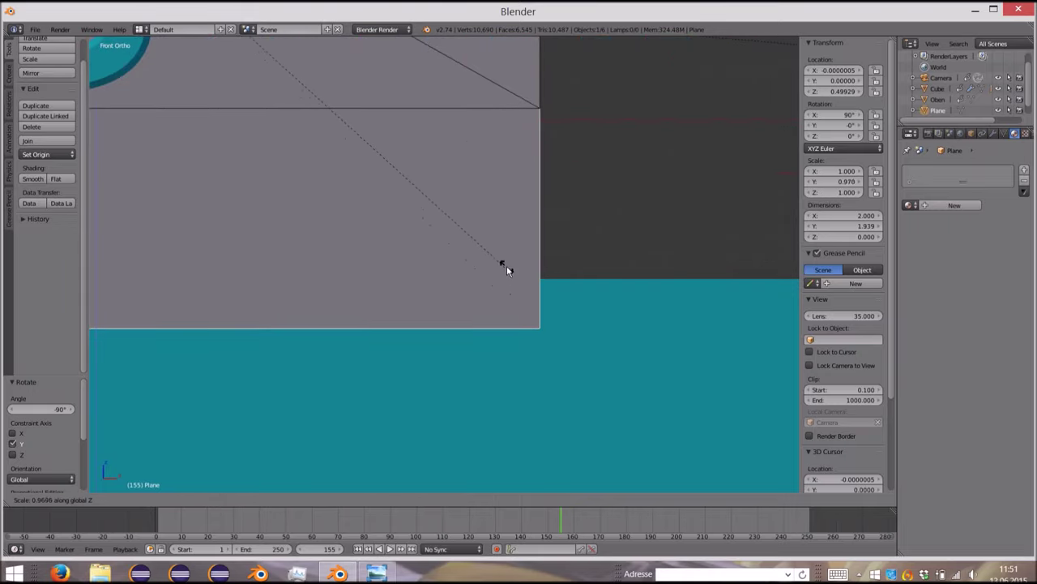
{"action": "left_click", "coordinate": [530, 132]}
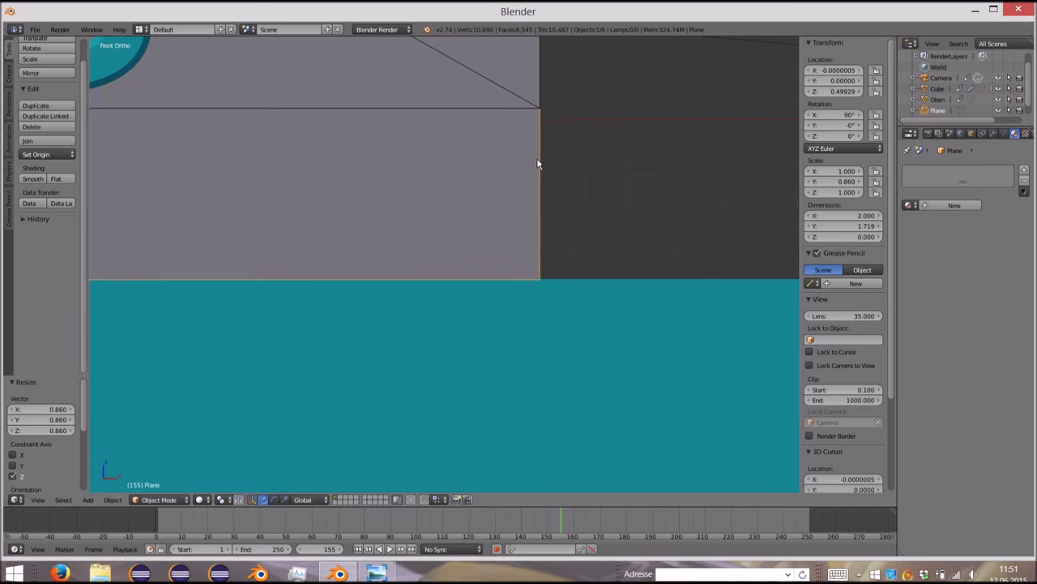
Step: Nudge the plane along Y to −0.015, then return to the camera view
{"action": "mouse_move", "coordinate": [557, 173]}
{"action": "middle_mouse_down"}
{"action": "mouse_move", "coordinate": [518, 179]}
{"action": "mouse_move", "coordinate": [548, 220]}
{"action": "middle_mouse_up"}
{"action": "scroll", "coordinate": [549, 220], "scroll_direction": "down", "scroll_amount": 6}
{"action": "mouse_move", "coordinate": [548, 121]}
{"action": "middle_mouse_down"}
{"action": "mouse_move", "coordinate": [521, 77]}
{"action": "mouse_move", "coordinate": [452, 90]}
{"action": "middle_mouse_up"}
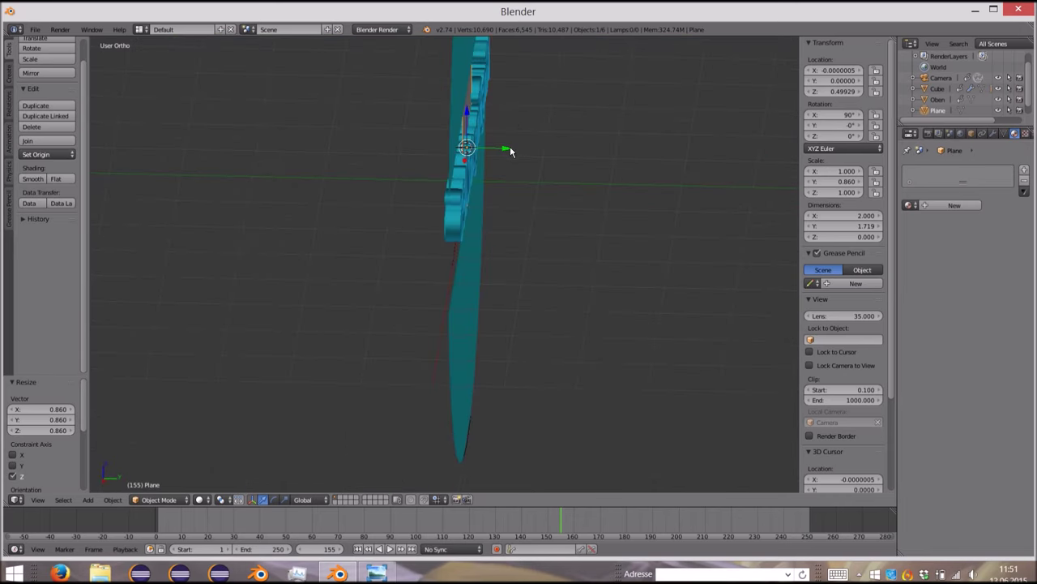
{"action": "key", "text": "g"}
{"action": "key", "text": "y"}
{"action": "left_click", "coordinate": [454, 159]}
{"action": "mouse_move", "coordinate": [453, 160]}
{"action": "middle_mouse_down"}
{"action": "mouse_move", "coordinate": [507, 104]}
{"action": "mouse_move", "coordinate": [486, 122]}
{"action": "middle_mouse_up"}
{"action": "scroll", "coordinate": [507, 104], "scroll_direction": "up", "scroll_amount": 3}
{"action": "scroll", "coordinate": [508, 104], "scroll_direction": "up", "scroll_amount": 2}
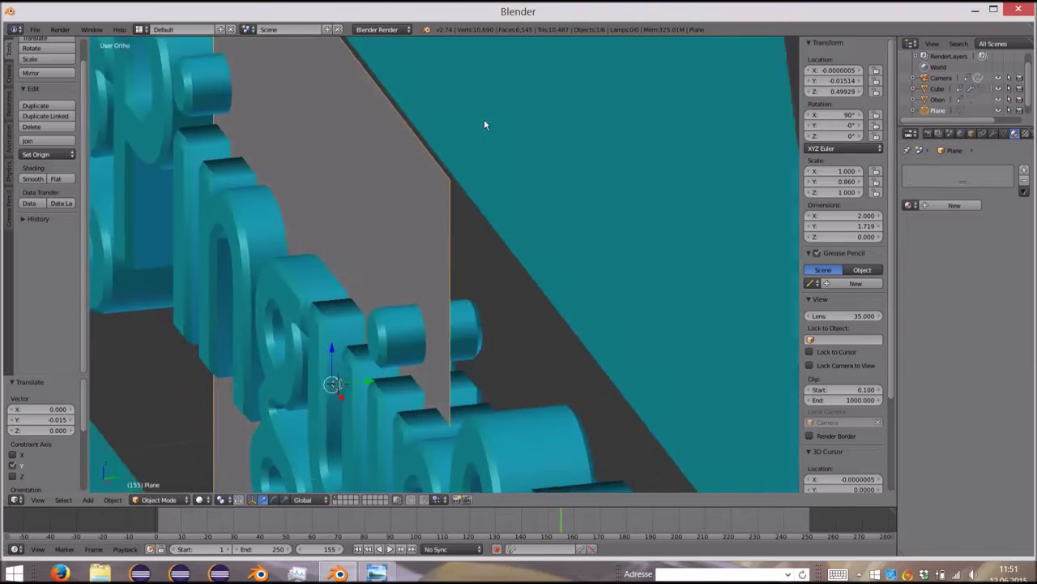
{"action": "key", "text": "KP_0"}
{"action": "key", "text": "Home"}
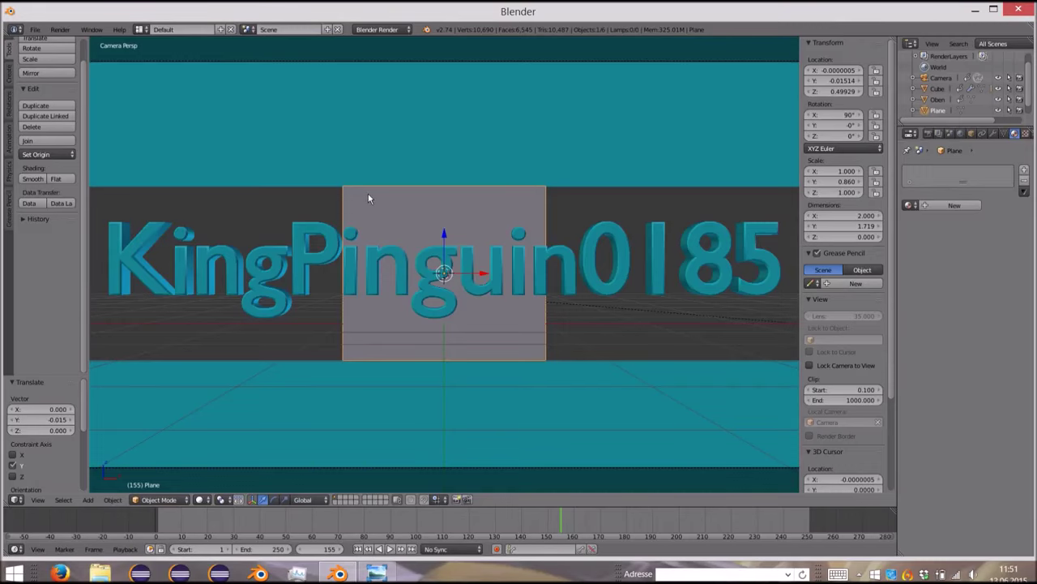
{"action": "key", "text": "KP_0"}
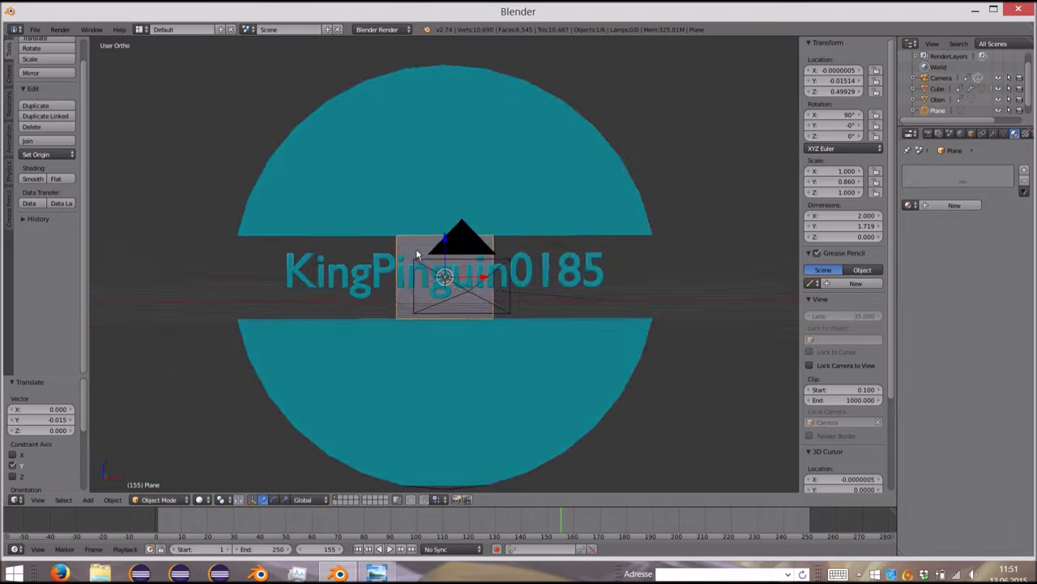
{"action": "mouse_move", "coordinate": [416, 252]}
{"action": "middle_mouse_down"}
{"action": "mouse_move", "coordinate": [510, 273]}
{"action": "mouse_move", "coordinate": [664, 273]}
{"action": "mouse_move", "coordinate": [309, 278]}
{"action": "mouse_move", "coordinate": [531, 287]}
{"action": "mouse_move", "coordinate": [569, 245]}
{"action": "mouse_move", "coordinate": [613, 261]}
{"action": "mouse_move", "coordinate": [620, 276]}
{"action": "middle_mouse_up"}
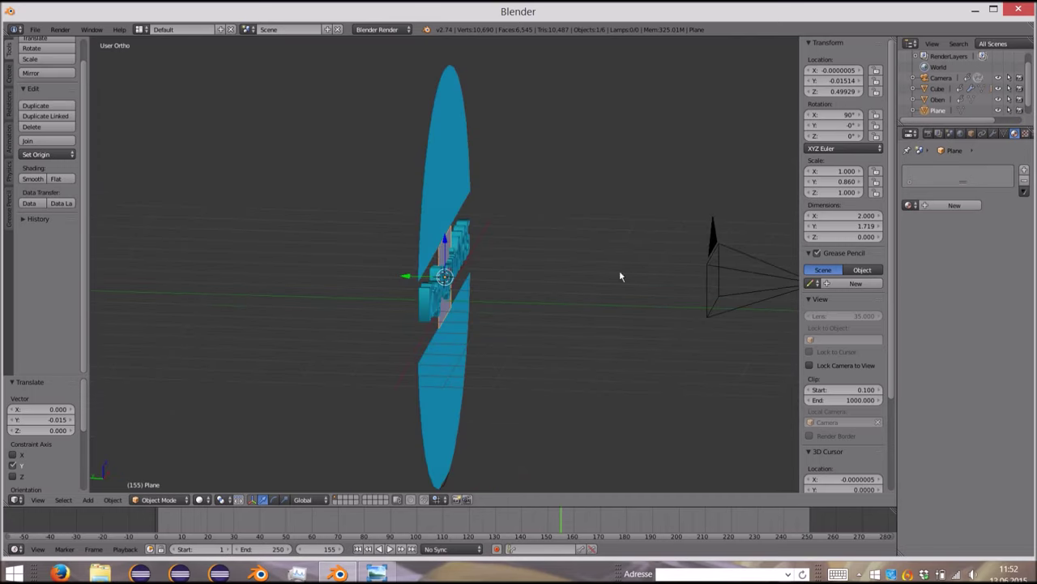
{"action": "right_click", "coordinate": [430, 299]}
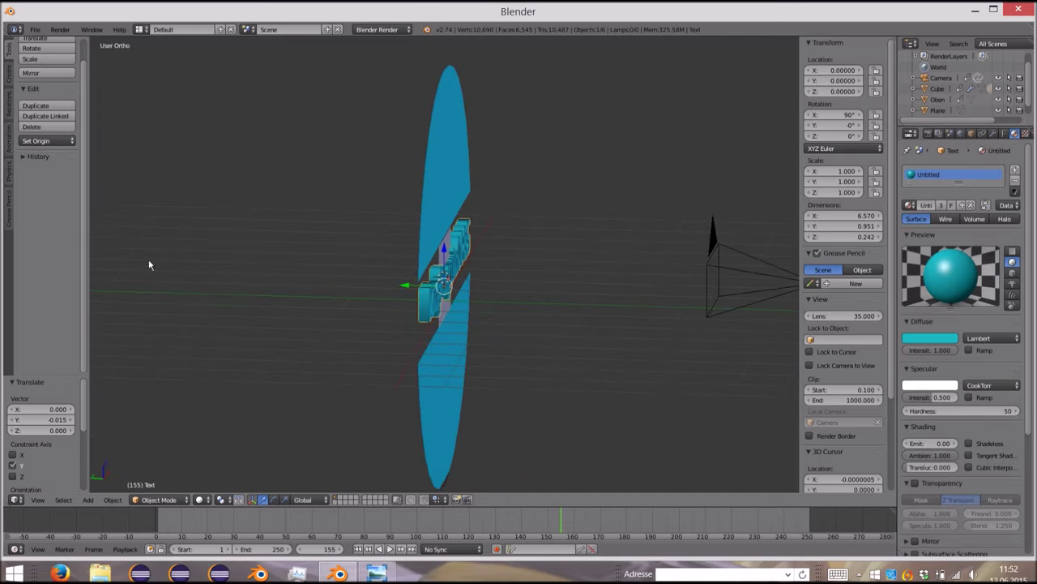
{"action": "middle_click_drag", "start_coordinate": [390, 291], "coordinate": [463, 293]}
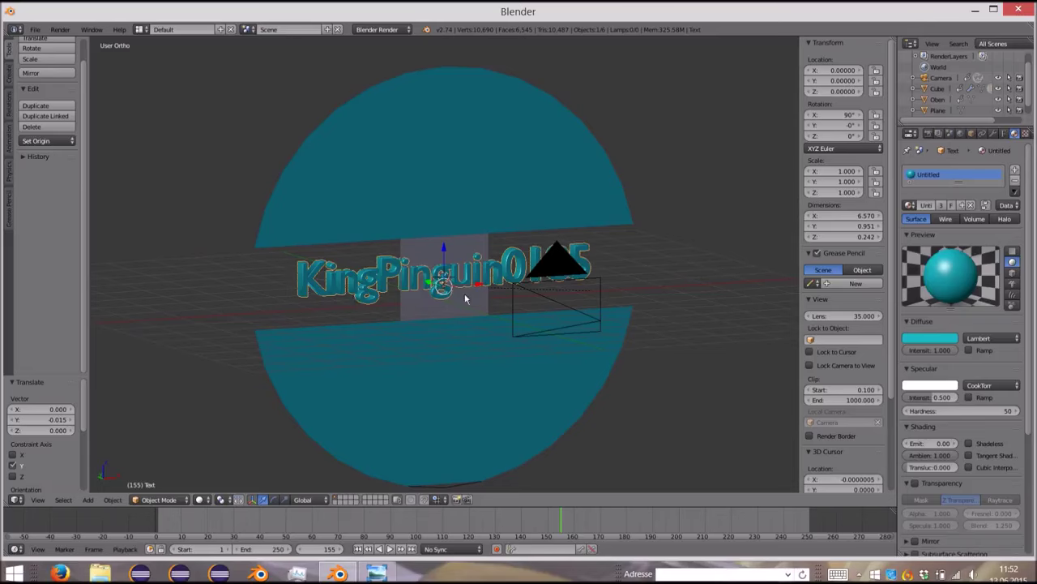
{"action": "right_click", "coordinate": [412, 299]}
{"action": "mouse_move", "coordinate": [435, 414]}
{"action": "middle_mouse_down"}
{"action": "mouse_move", "coordinate": [398, 347]}
{"action": "mouse_move", "coordinate": [450, 341]}
{"action": "middle_mouse_up"}
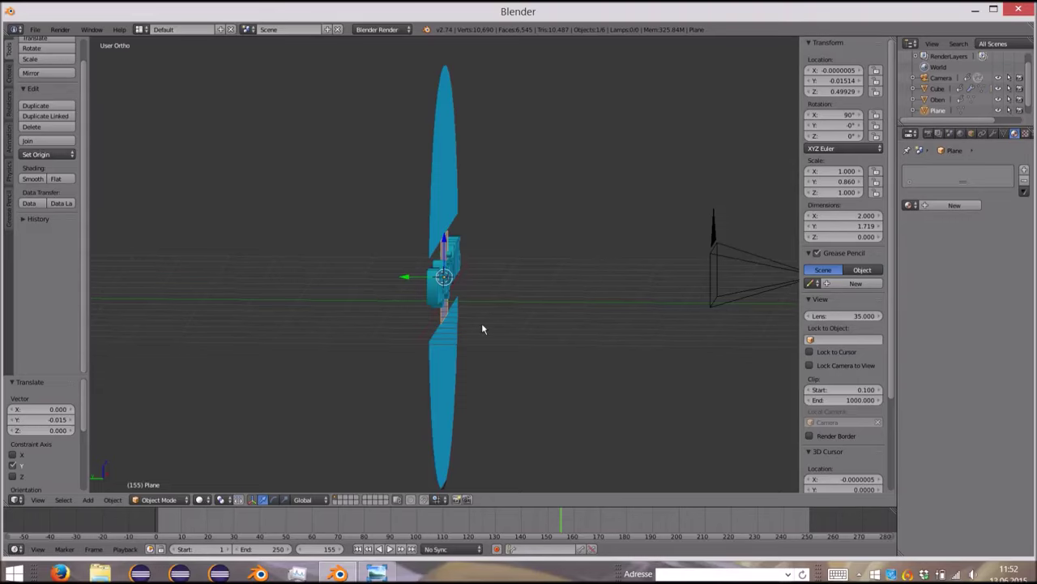
{"action": "mouse_move", "coordinate": [482, 324]}
{"action": "middle_mouse_down"}
{"action": "mouse_move", "coordinate": [358, 233]}
{"action": "mouse_move", "coordinate": [434, 263]}
{"action": "middle_mouse_up"}
{"action": "right_click", "coordinate": [519, 361]}
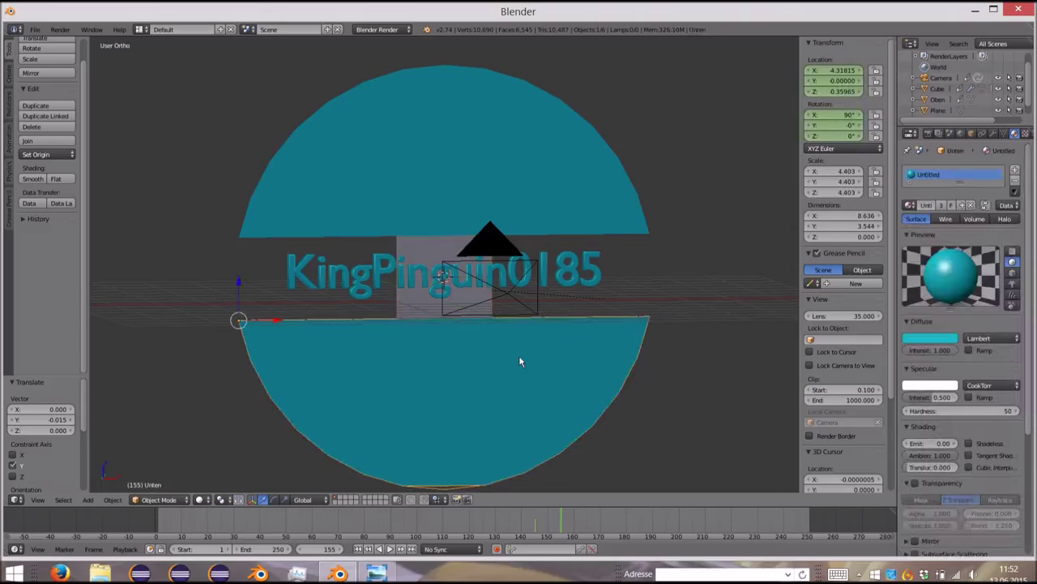
Step: Select the lower half-disc Unten and enter Edit Mode on its mesh
{"action": "right_click", "coordinate": [405, 300]}
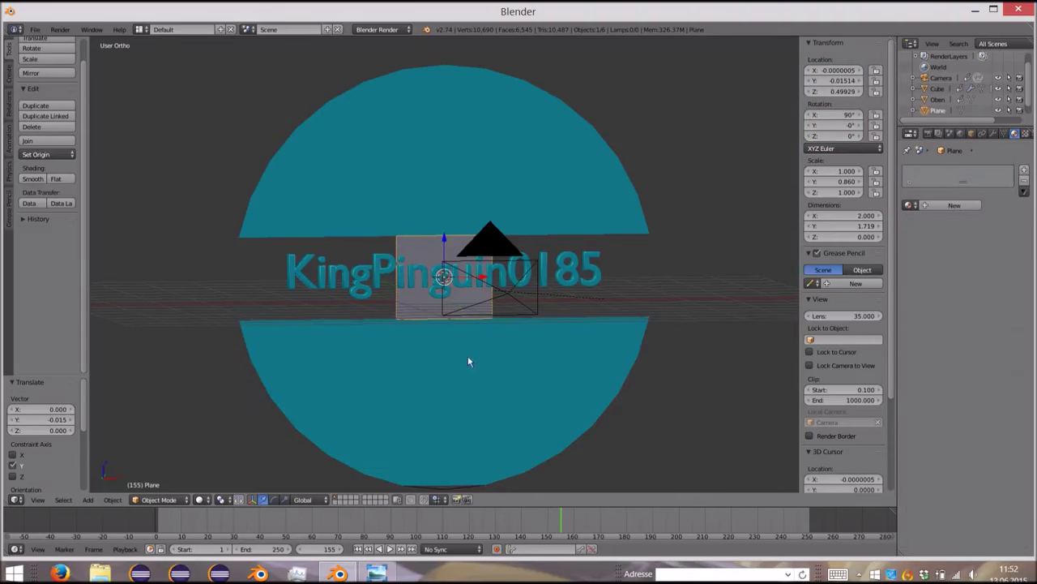
{"action": "right_click", "coordinate": [466, 363]}
{"action": "right_click", "coordinate": [415, 309]}
{"action": "right_click", "coordinate": [454, 405]}
{"action": "middle_click_drag", "start_coordinate": [476, 461], "coordinate": [453, 483], "text": "shift"}
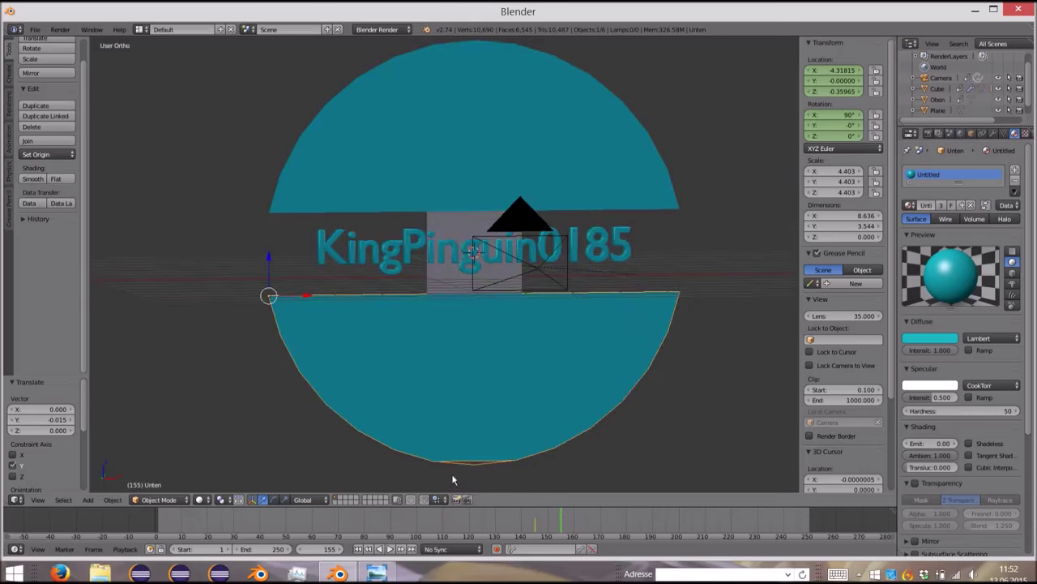
{"action": "scroll", "coordinate": [453, 479], "scroll_direction": "up", "scroll_amount": 3}
{"action": "scroll", "coordinate": [463, 479], "scroll_direction": "up", "scroll_amount": 3}
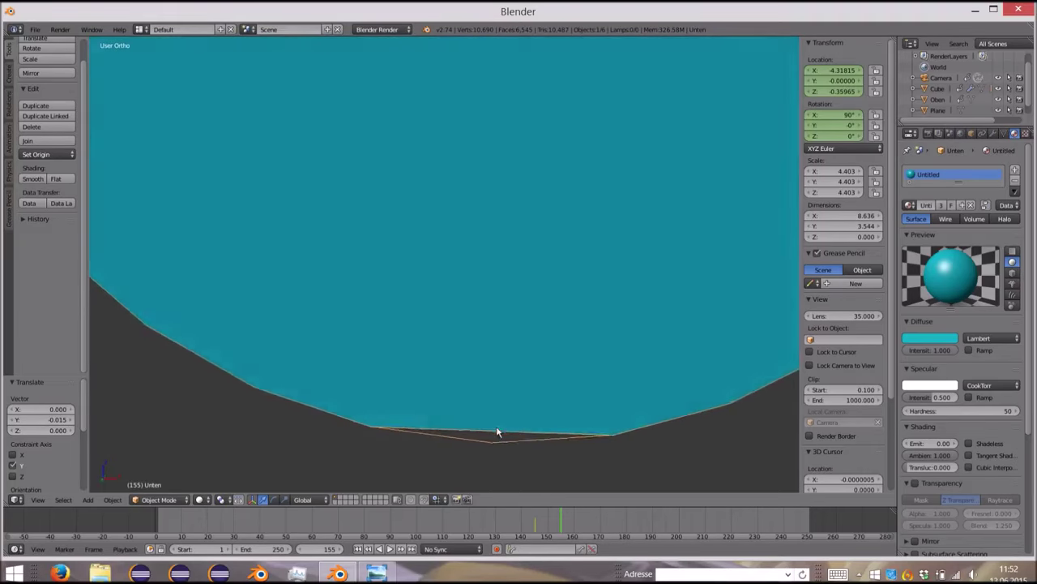
{"action": "key", "text": "Tab"}
Step: Delete only the half-disc's face, keeping its outline edges
{"action": "scroll", "coordinate": [489, 365], "scroll_direction": "down", "scroll_amount": 4}
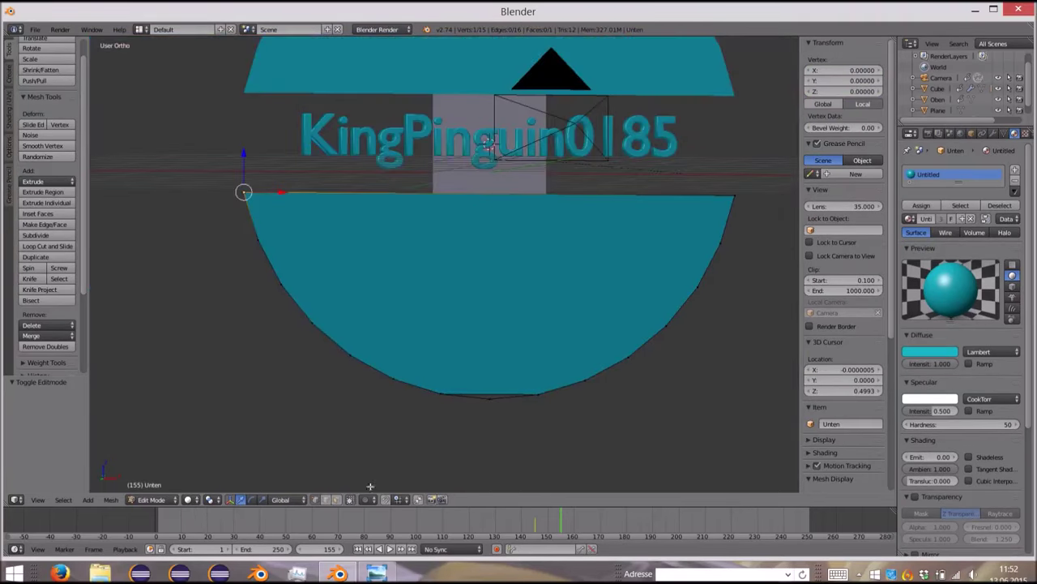
{"action": "left_click", "coordinate": [337, 499]}
{"action": "right_click", "coordinate": [492, 299]}
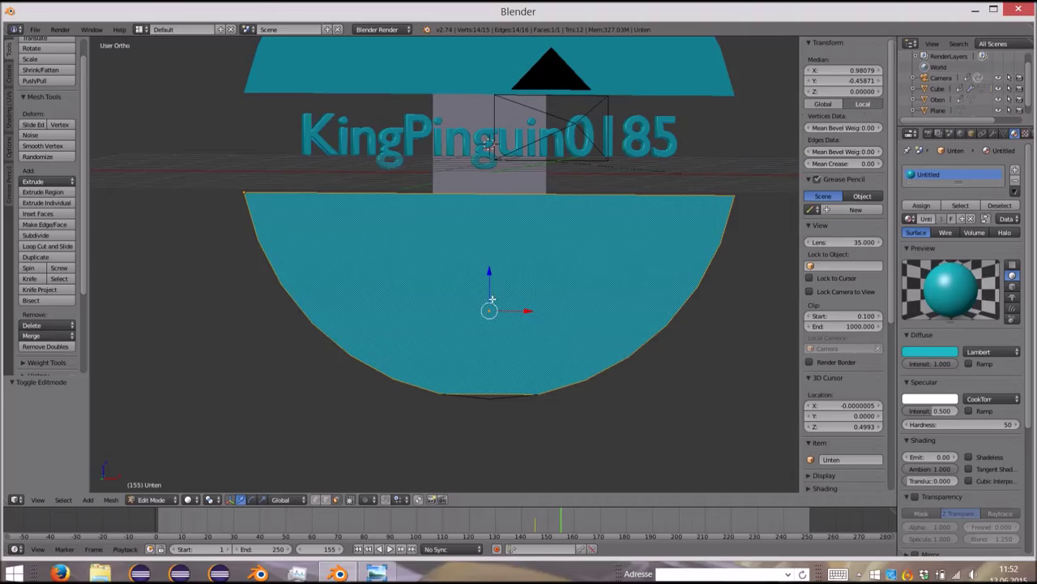
{"action": "key", "text": "x"}
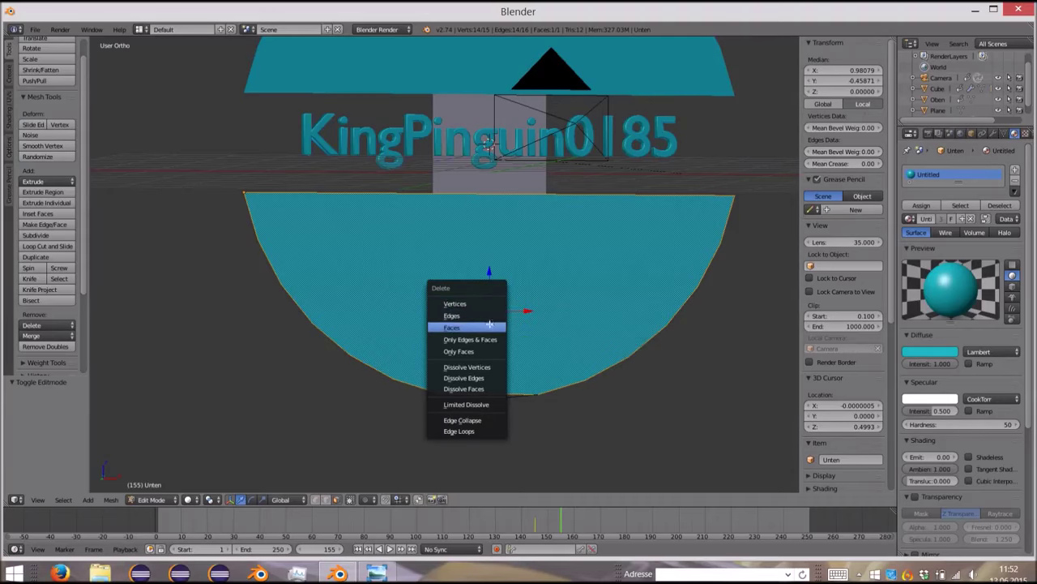
{"action": "left_click", "coordinate": [489, 328]}
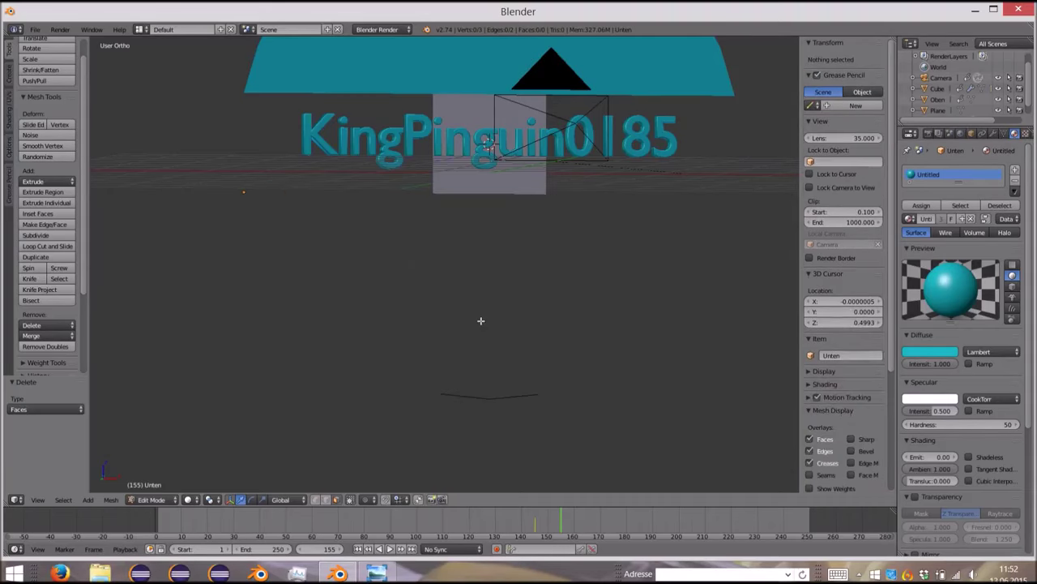
{"action": "key", "text": "ctrl+z"}
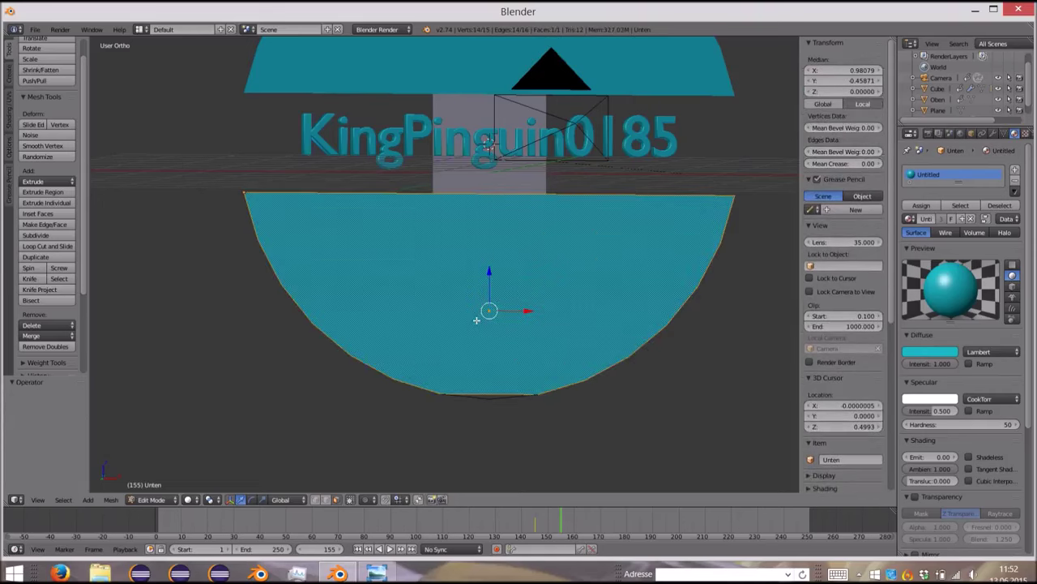
{"action": "key", "text": "x"}
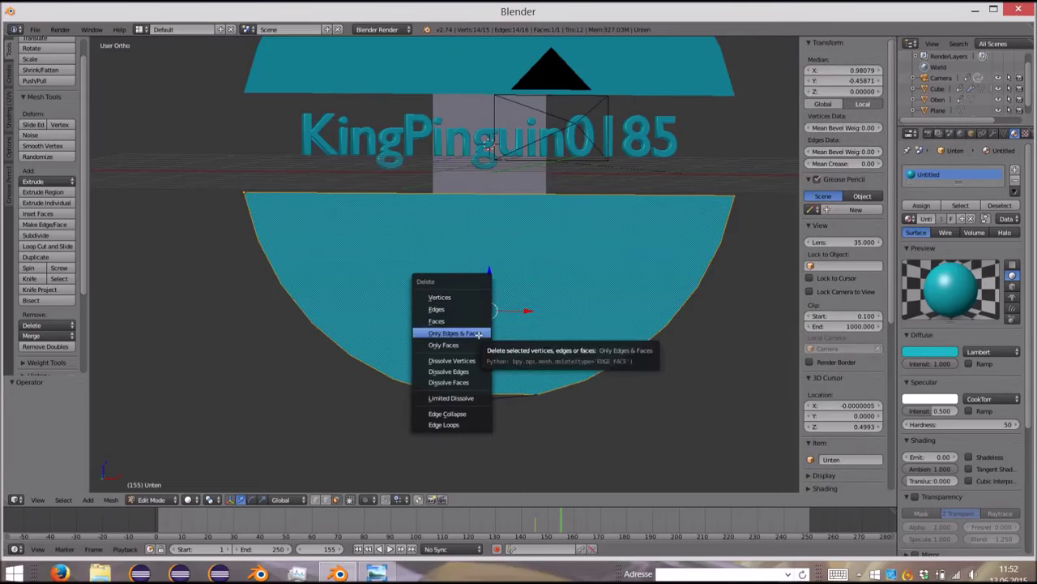
{"action": "left_click", "coordinate": [473, 345]}
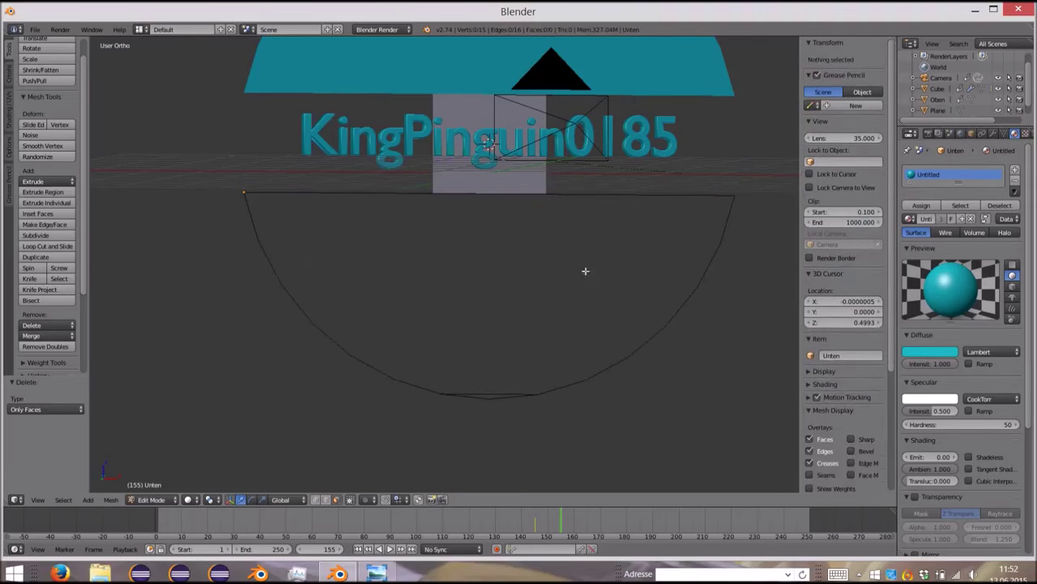
Step: Remove the stray bottom arc edge from the outline
{"action": "left_click", "coordinate": [326, 499]}
{"action": "right_click", "coordinate": [492, 393]}
{"action": "key", "text": "x"}
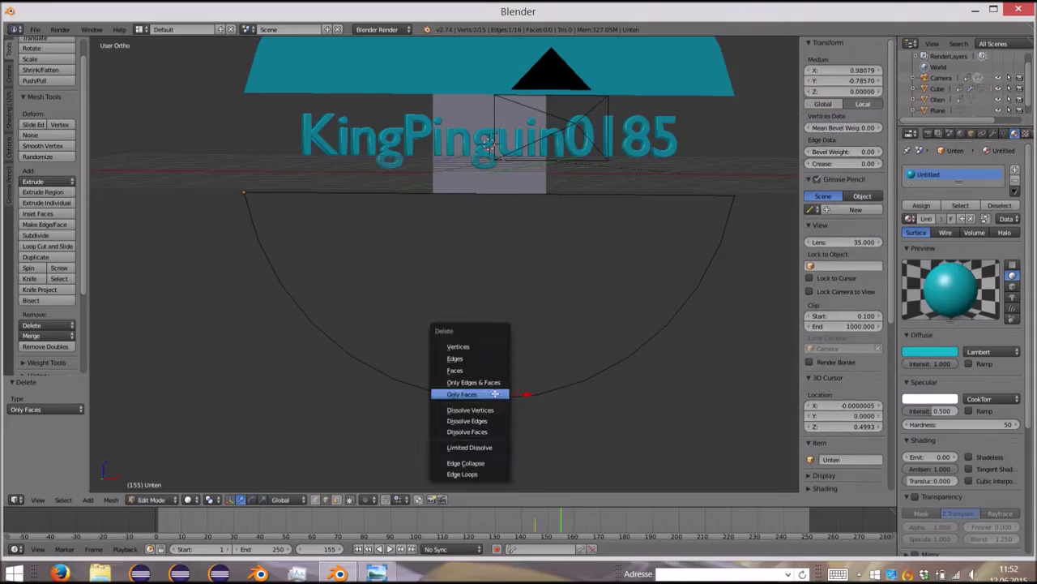
{"action": "left_click", "coordinate": [491, 368]}
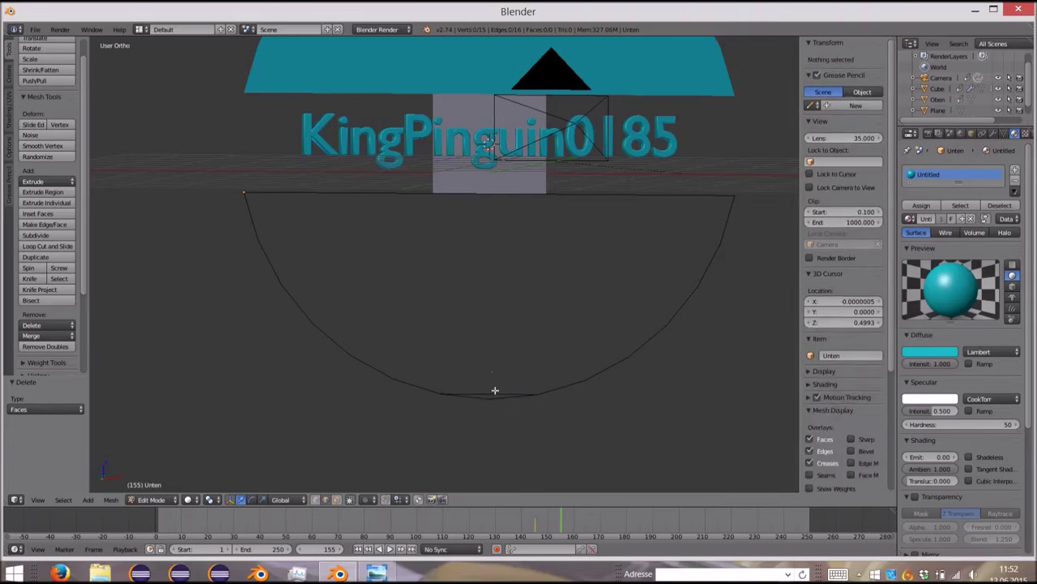
{"action": "key", "text": "x"}
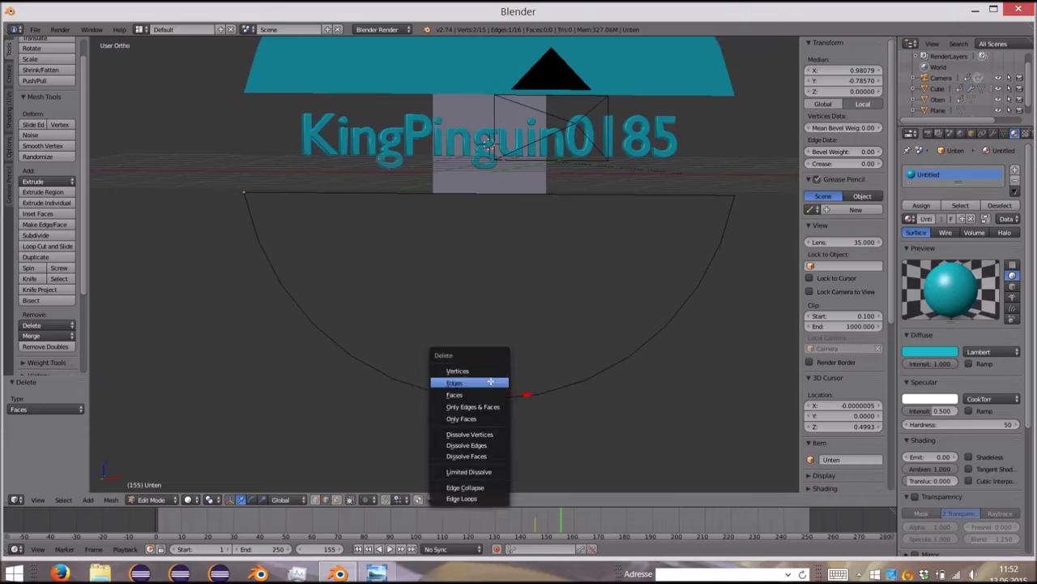
{"action": "left_click", "coordinate": [498, 381]}
Step: Fill the whole 15-edge outline with one face and return to Object Mode
{"action": "key", "text": "a"}
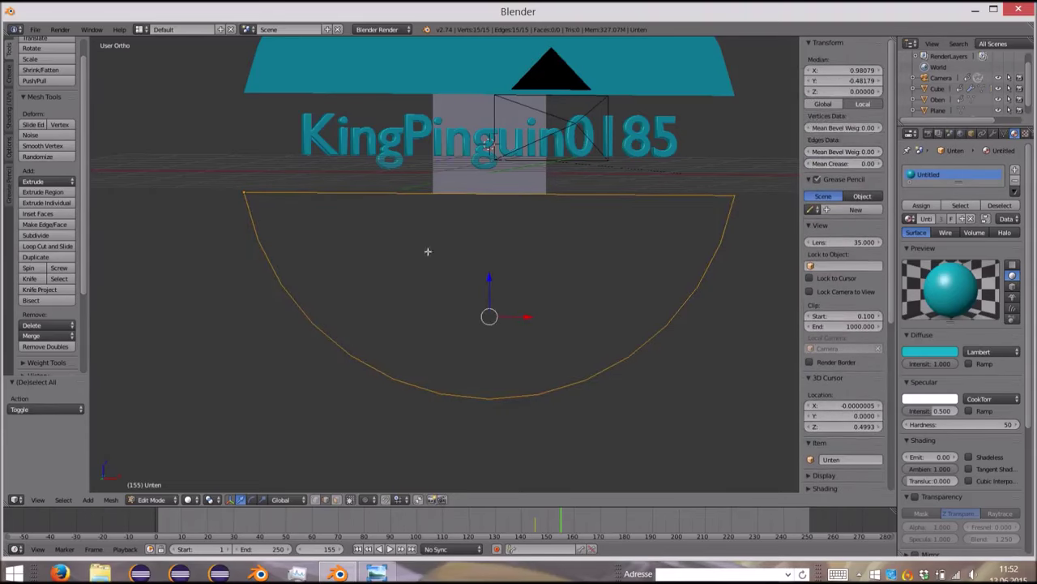
{"action": "key", "text": "f"}
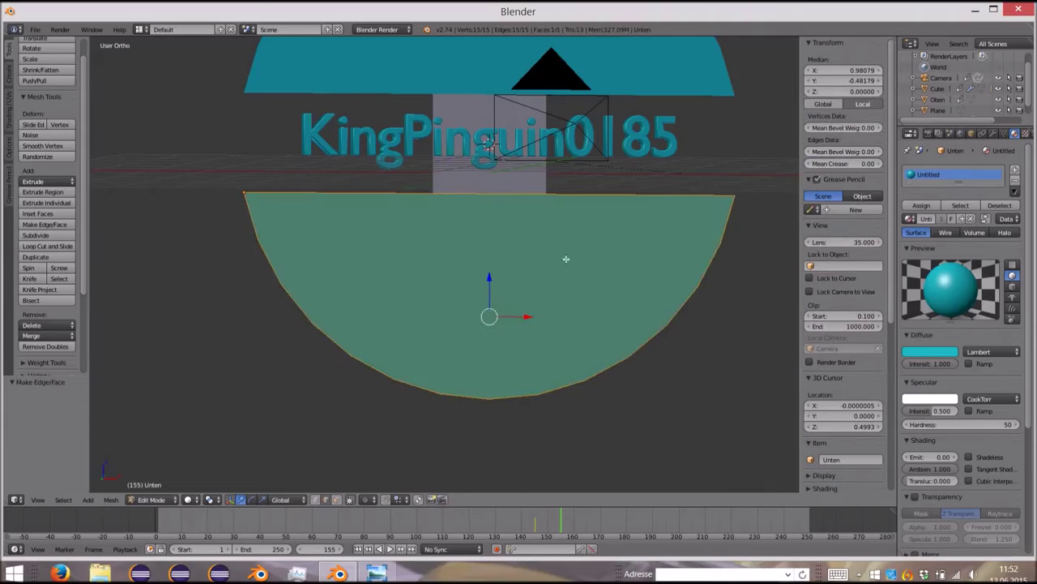
{"action": "key", "text": "Tab"}
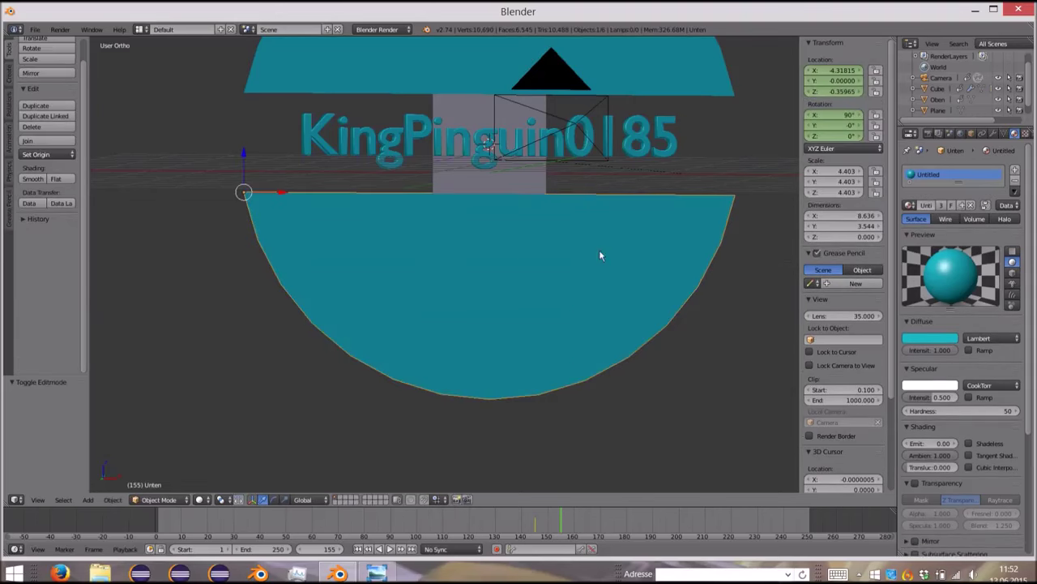
{"action": "mouse_move", "coordinate": [517, 210]}
{"action": "middle_mouse_down"}
{"action": "mouse_move", "coordinate": [681, 225]}
{"action": "mouse_move", "coordinate": [556, 237]}
{"action": "mouse_move", "coordinate": [535, 409]}
{"action": "middle_mouse_up"}
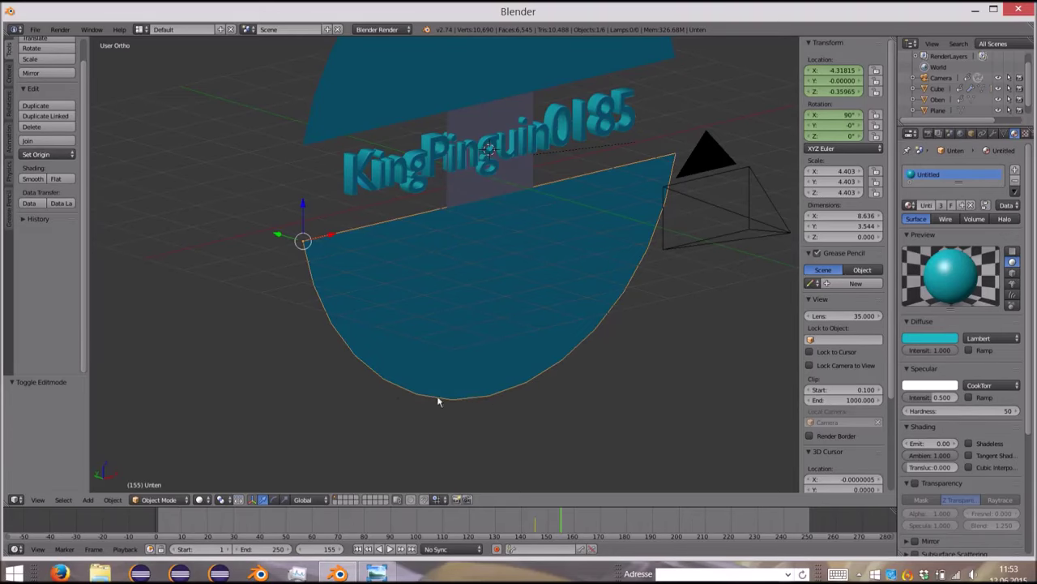
{"action": "key", "text": "a"}
{"action": "key", "text": "a"}
{"action": "scroll", "coordinate": [580, 310], "scroll_direction": "down", "scroll_amount": 5}
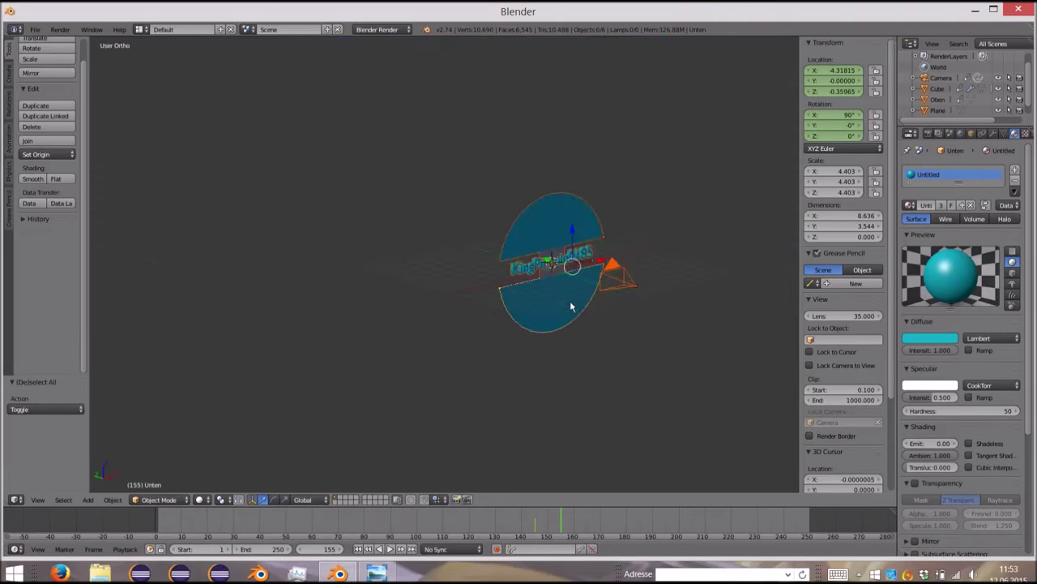
{"action": "scroll", "coordinate": [570, 301], "scroll_direction": "up", "scroll_amount": 4}
{"action": "right_click", "coordinate": [567, 304]}
{"action": "key", "text": "Tab"}
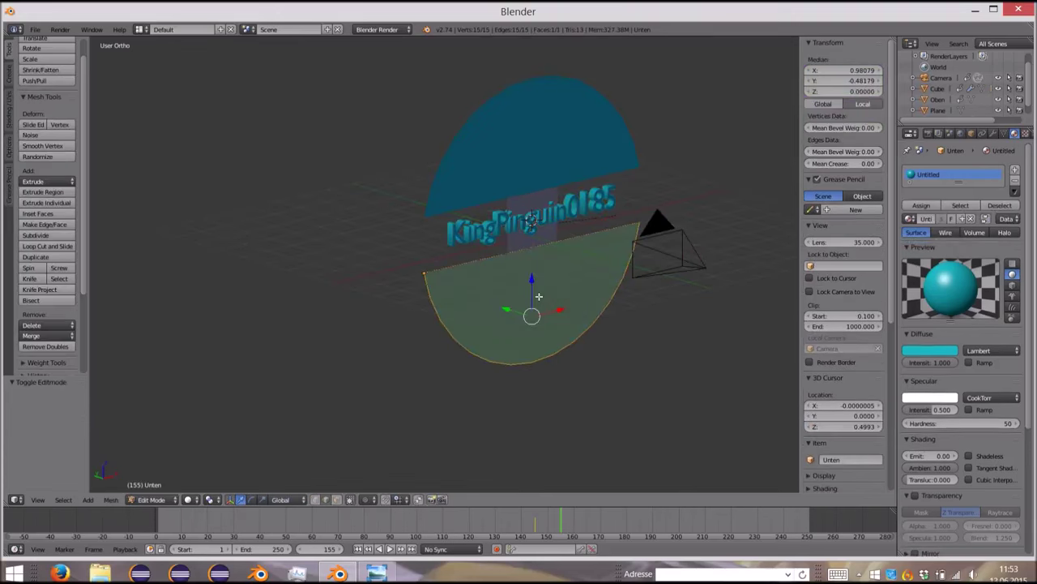
{"action": "key", "text": "a"}
{"action": "key", "text": "a"}
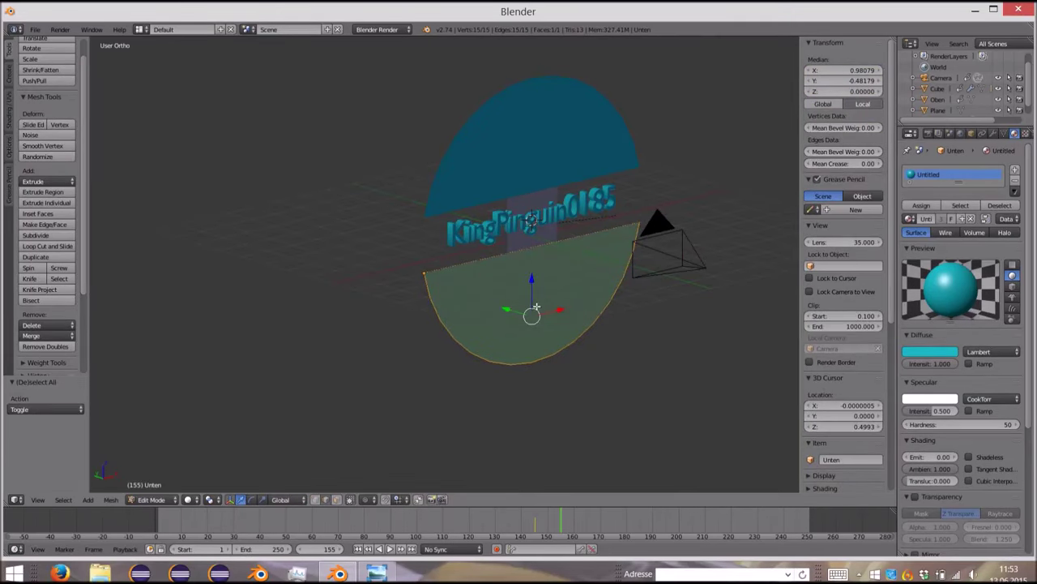
{"action": "key", "text": "Tab"}
{"action": "mouse_move", "coordinate": [535, 311]}
{"action": "middle_mouse_down"}
{"action": "mouse_move", "coordinate": [574, 308]}
{"action": "mouse_move", "coordinate": [486, 291]}
{"action": "mouse_move", "coordinate": [648, 294]}
{"action": "mouse_move", "coordinate": [520, 308]}
{"action": "middle_mouse_up"}
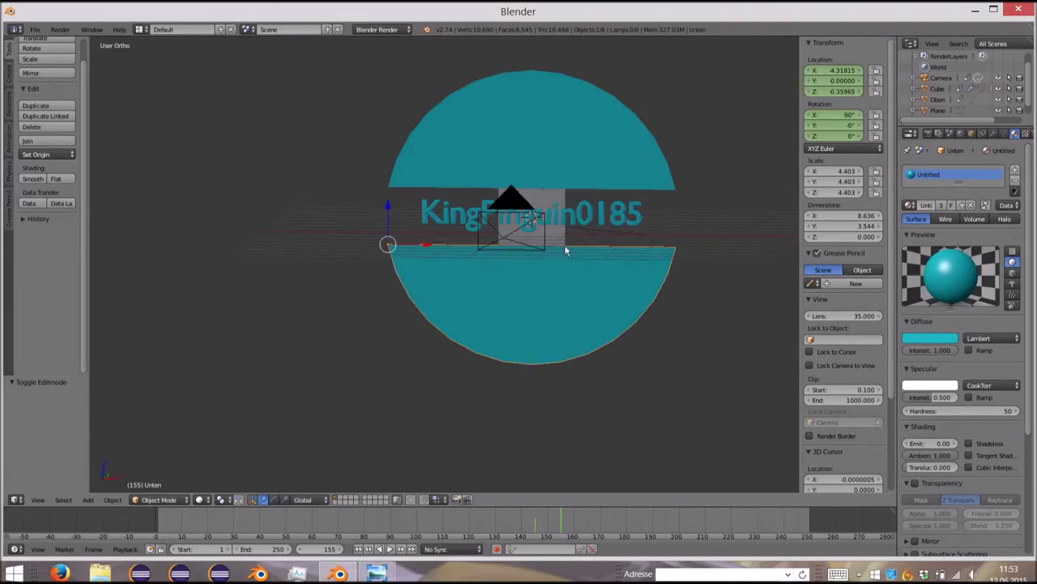
{"action": "right_click", "coordinate": [559, 243]}
{"action": "middle_click_drag", "start_coordinate": [559, 244], "coordinate": [567, 241]}
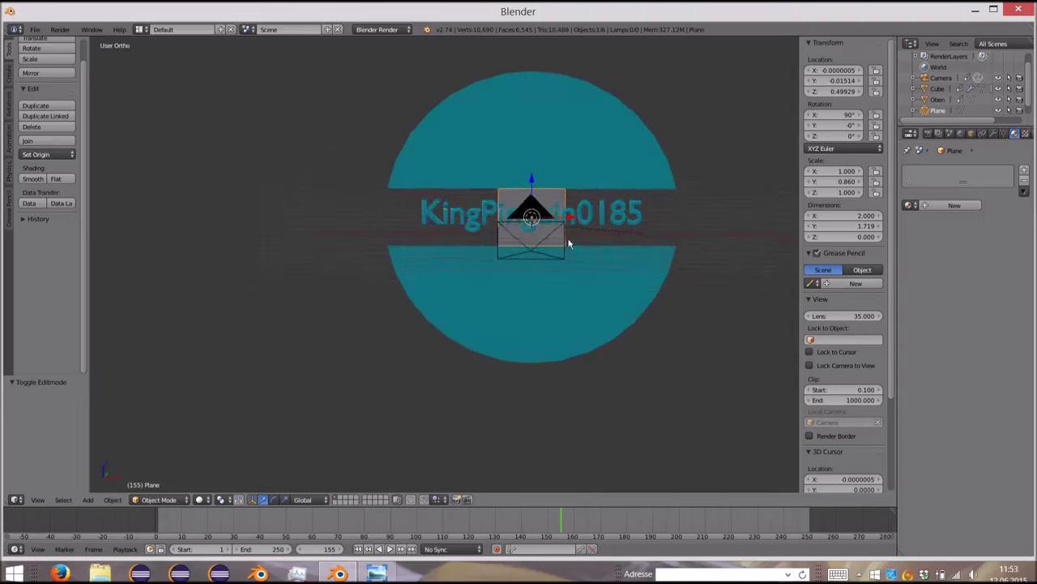
Step: In camera view, scale the grey plane along X only to 4.312, about 8.625 wide
{"action": "key", "text": "KP_0"}
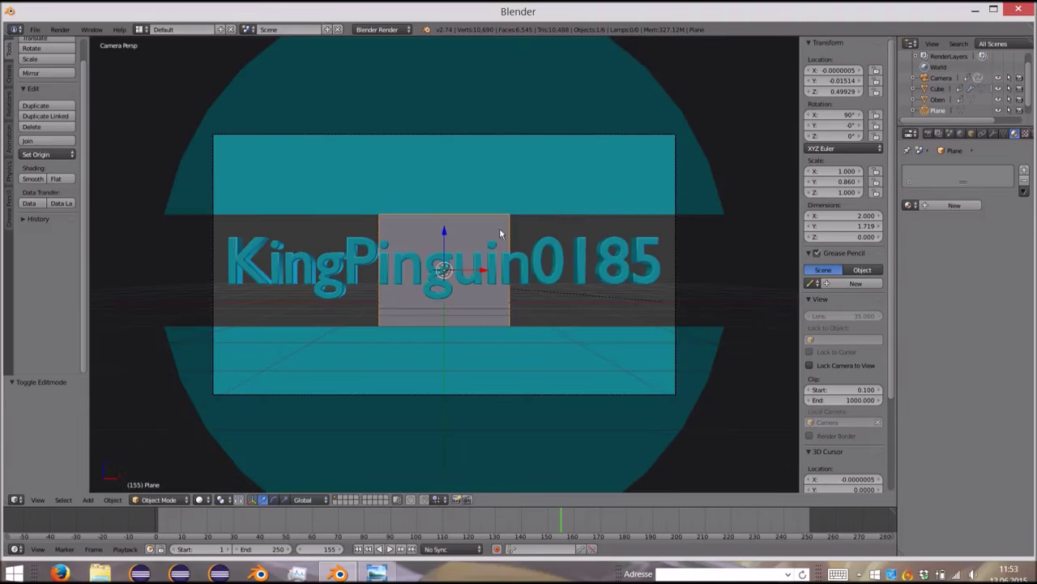
{"action": "key", "text": "alt+Tab"}
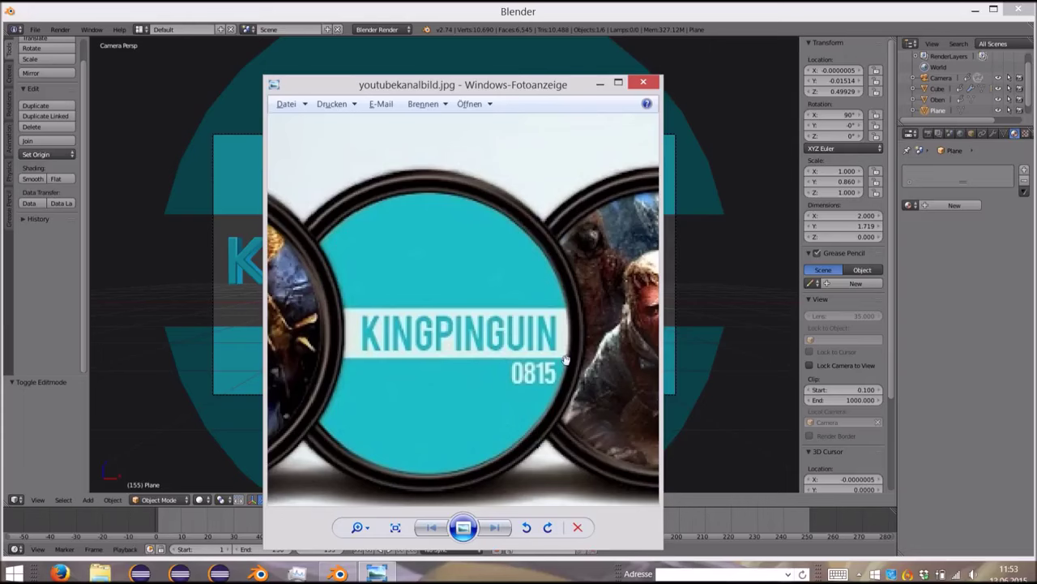
{"action": "key", "text": "alt+Tab"}
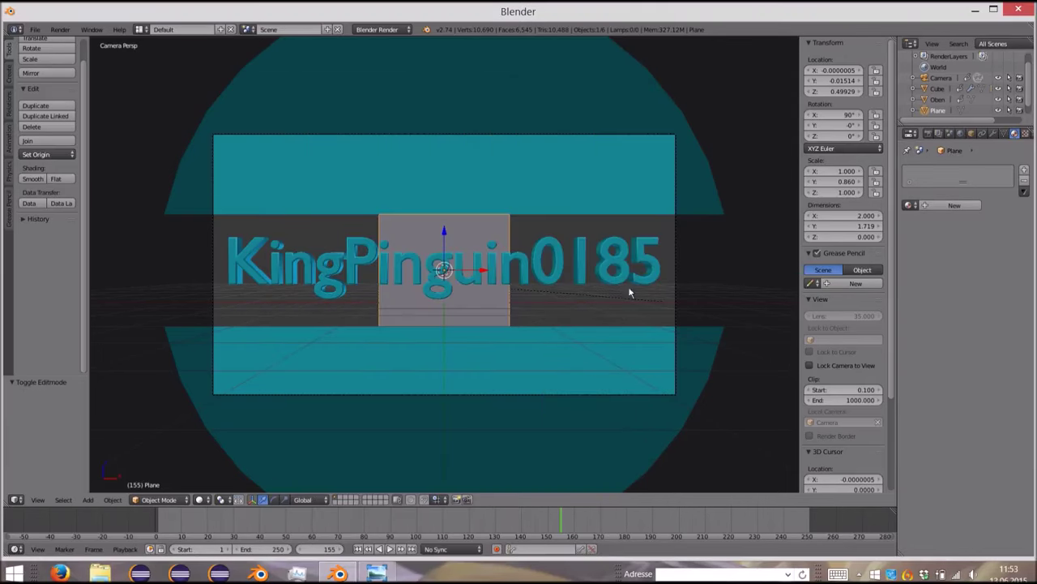
{"action": "key", "text": "s"}
{"action": "key", "text": "x"}
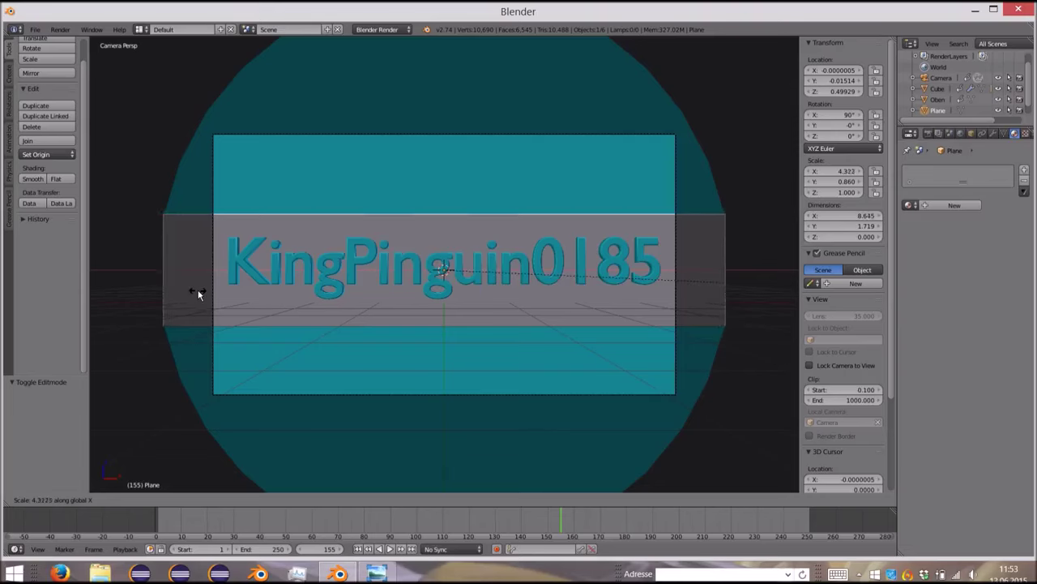
{"action": "left_click", "coordinate": [196, 289]}
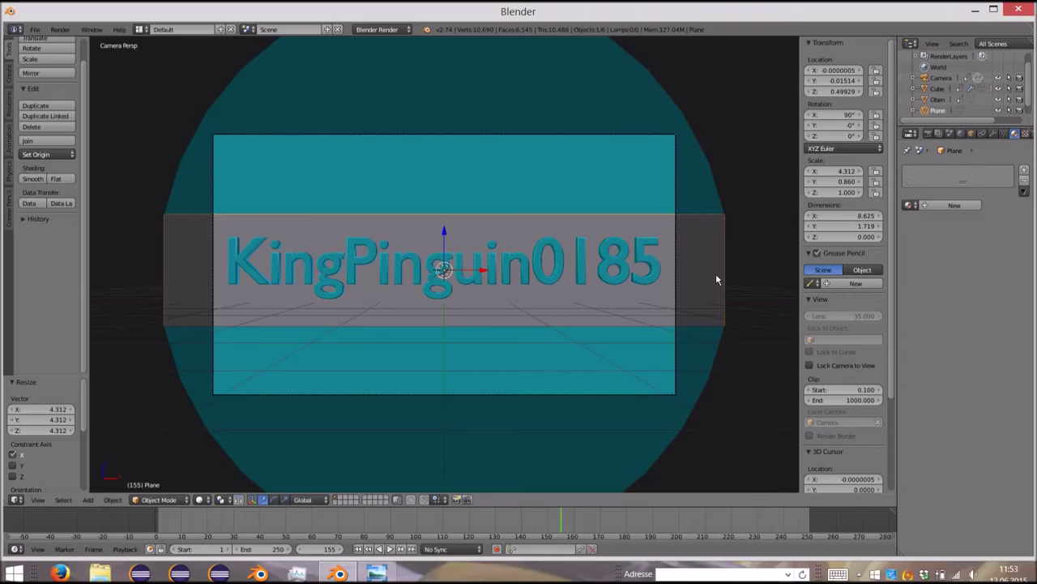
Step: Add a centred loop cut down the middle of the plane in Edit Mode
{"action": "key", "text": "Tab"}
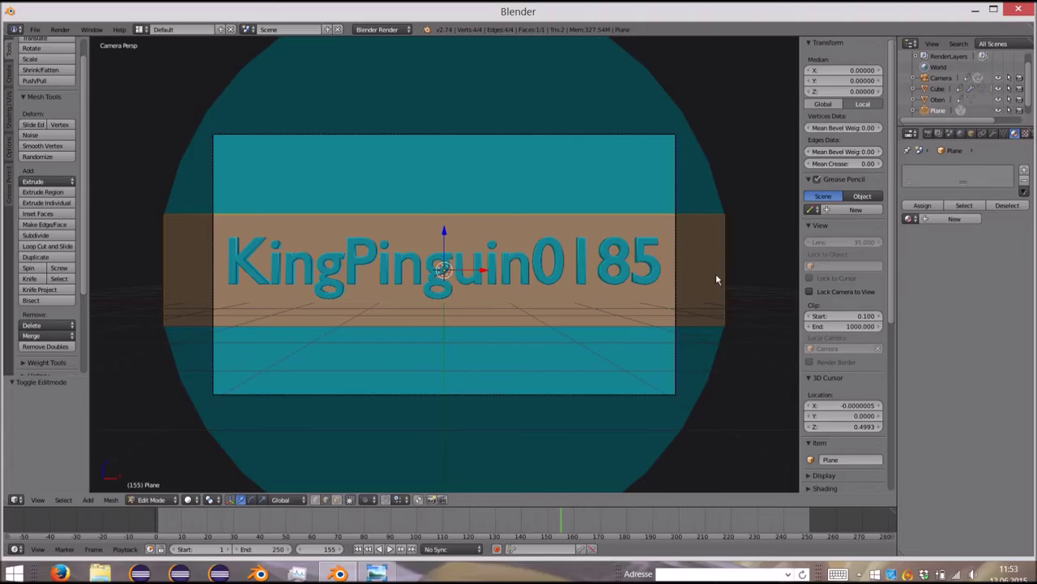
{"action": "key", "text": "ctrl+r"}
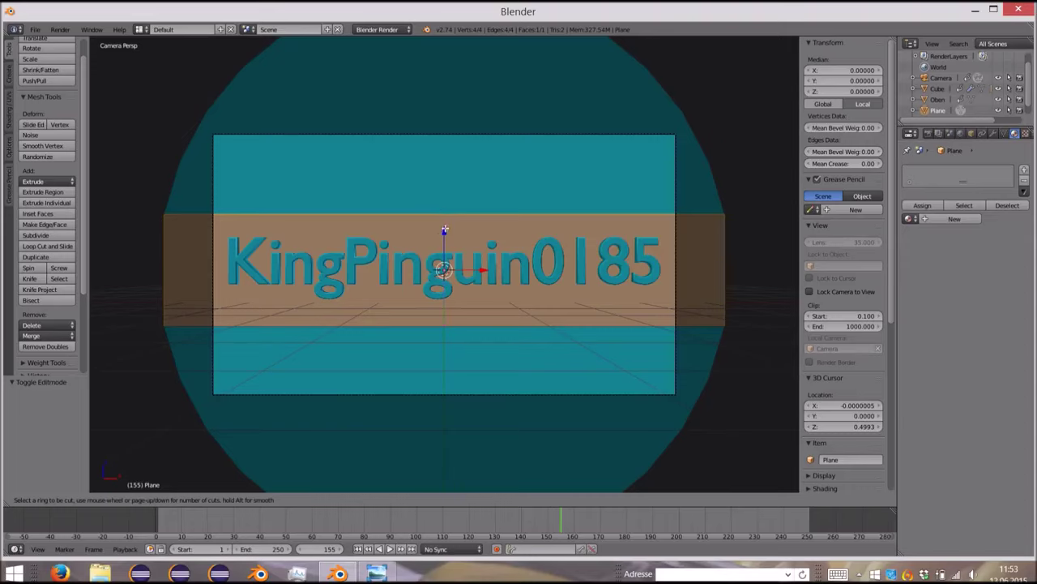
{"action": "left_click", "coordinate": [447, 218]}
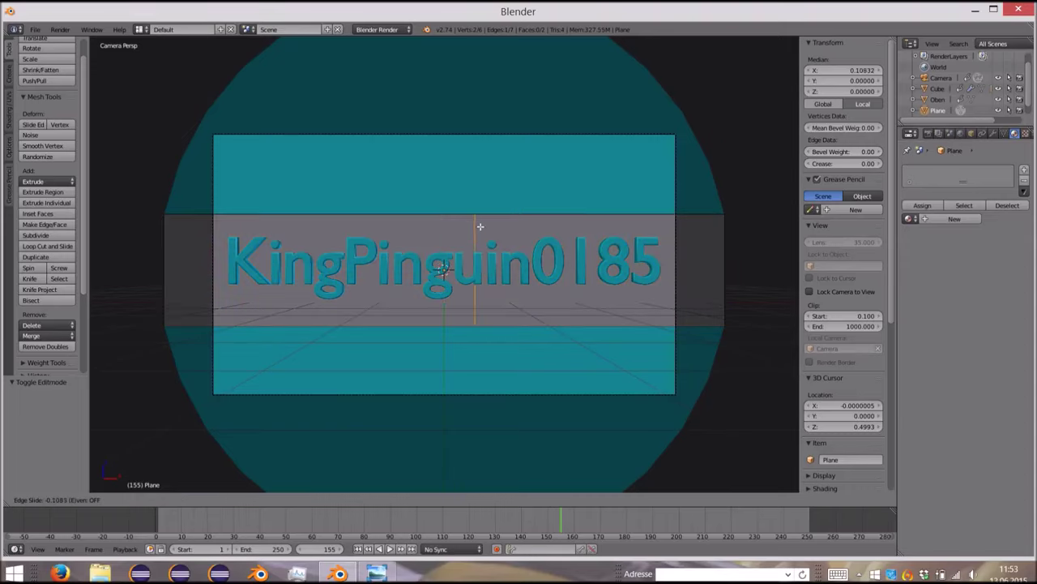
{"action": "right_click", "coordinate": [595, 258]}
{"action": "mouse_move", "coordinate": [442, 257]}
{"action": "middle_mouse_down"}
{"action": "mouse_move", "coordinate": [654, 270]}
{"action": "mouse_move", "coordinate": [465, 271]}
{"action": "mouse_move", "coordinate": [443, 259]}
{"action": "mouse_move", "coordinate": [457, 281]}
{"action": "middle_mouse_up"}
{"action": "scroll", "coordinate": [572, 190], "scroll_direction": "up", "scroll_amount": 2}
{"action": "scroll", "coordinate": [572, 190], "scroll_direction": "up", "scroll_amount": 5}
{"action": "scroll", "coordinate": [584, 194], "scroll_direction": "down", "scroll_amount": 3}
{"action": "scroll", "coordinate": [584, 168], "scroll_direction": "down", "scroll_amount": 6}
{"action": "scroll", "coordinate": [589, 154], "scroll_direction": "up", "scroll_amount": 4}
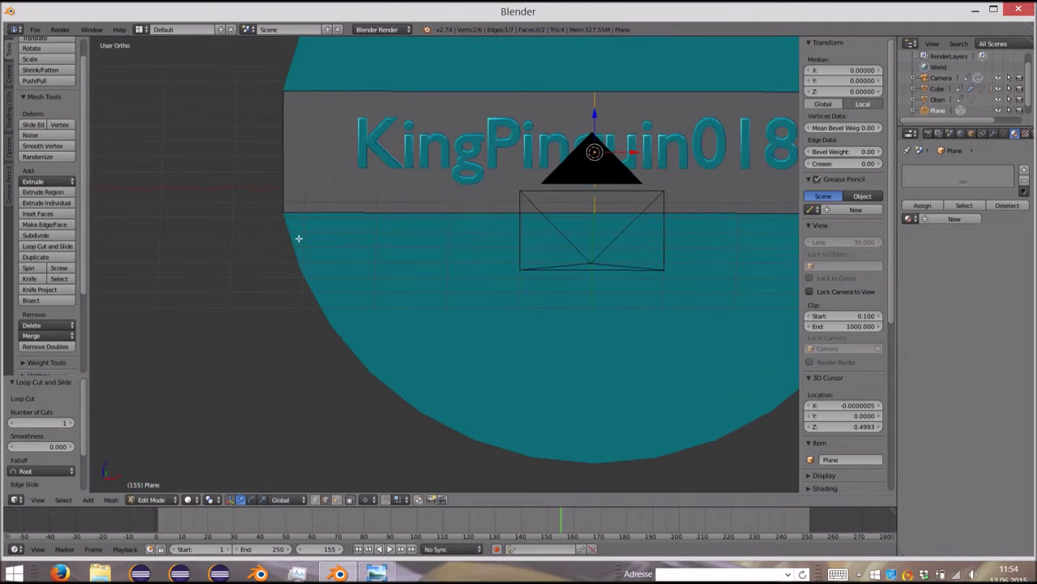
Step: Box-select the plane's left half and separate it into its own object, Plane.001
{"action": "key", "text": "b"}
{"action": "mouse_move", "coordinate": [242, 65]}
{"action": "left_mouse_down"}
{"action": "mouse_move", "coordinate": [667, 348]}
{"action": "mouse_move", "coordinate": [595, 317]}
{"action": "left_mouse_up"}
{"action": "key", "text": "p"}
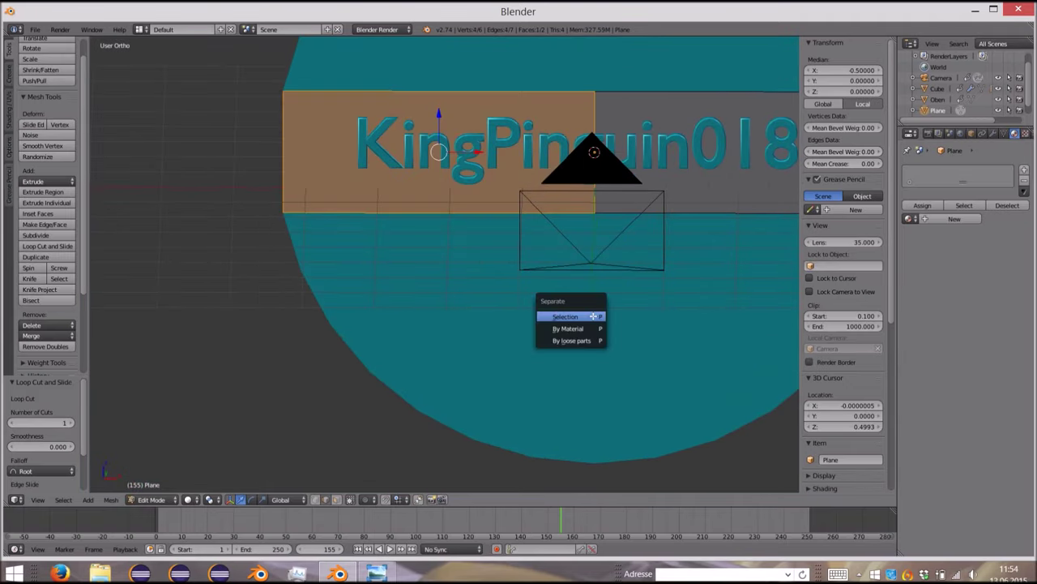
{"action": "left_click", "coordinate": [594, 316]}
{"action": "scroll", "coordinate": [593, 316], "scroll_direction": "down", "scroll_amount": 1}
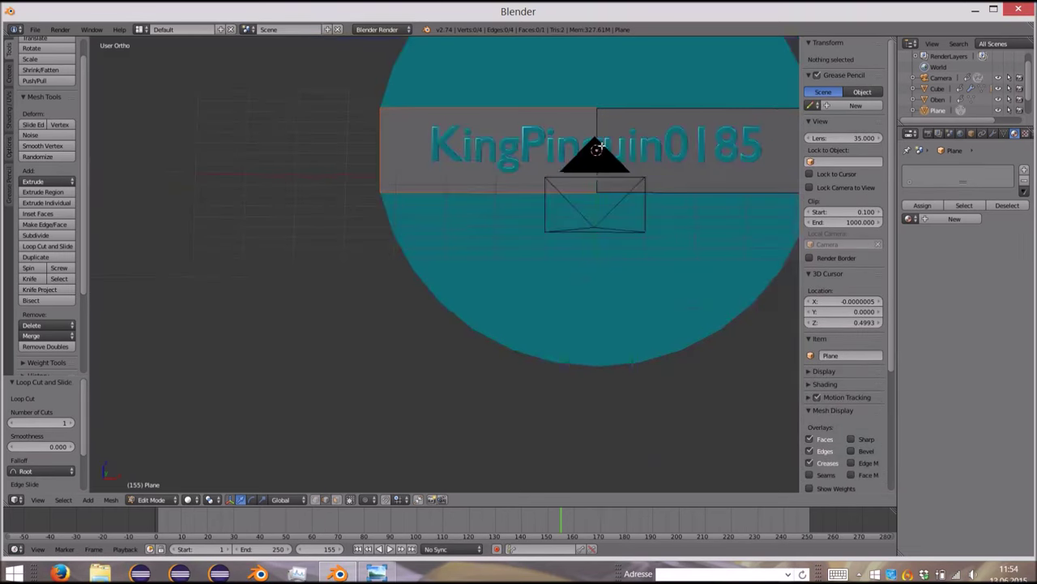
{"action": "scroll", "coordinate": [594, 316], "scroll_direction": "up", "scroll_amount": 3}
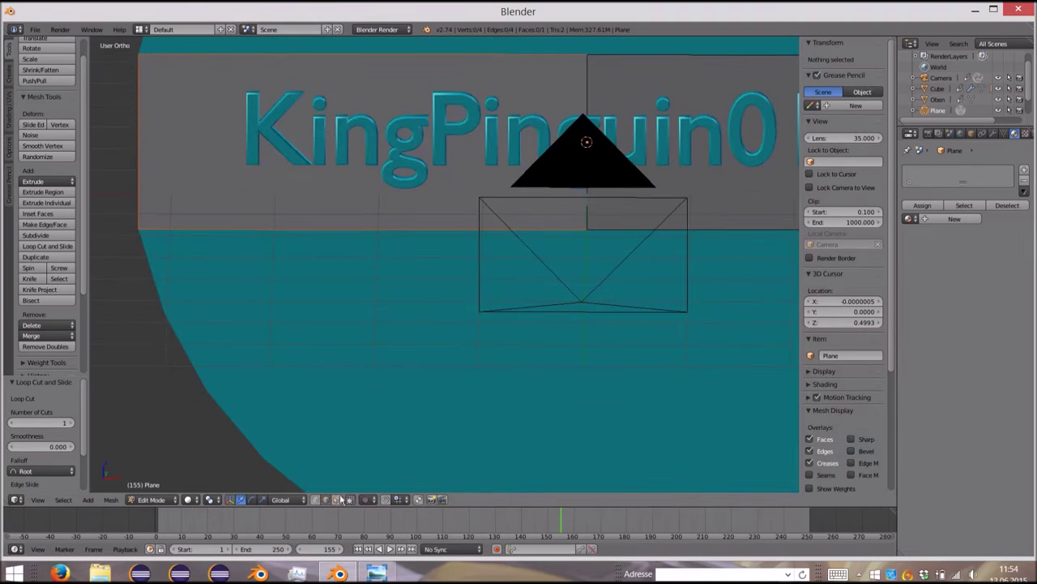
{"action": "key", "text": "Tab"}
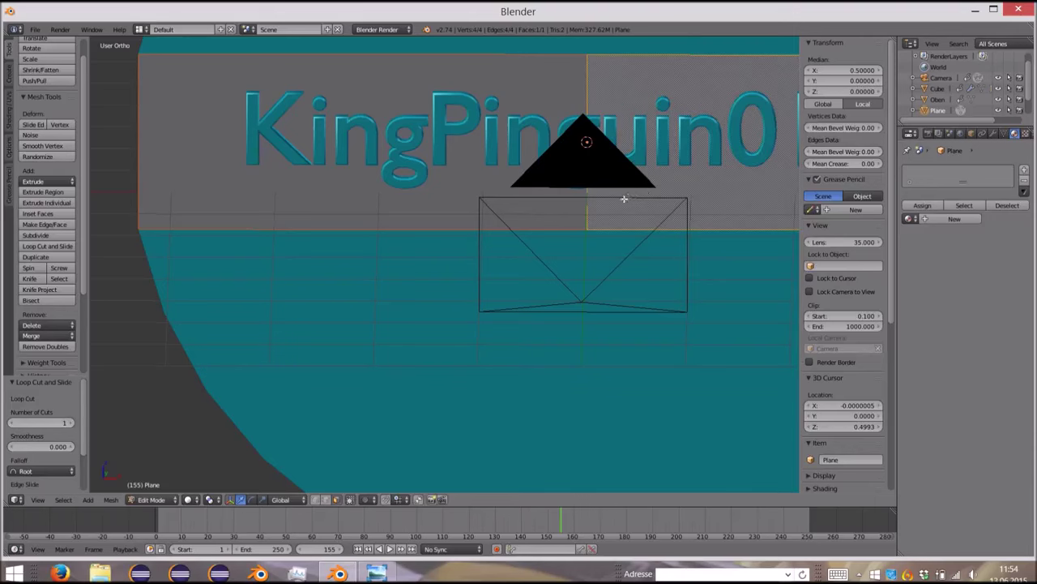
{"action": "right_click", "coordinate": [433, 198]}
Step: Give the right plane half a new material 'White' with near-white diffuse at intensity 1.000
{"action": "key", "text": "g"}
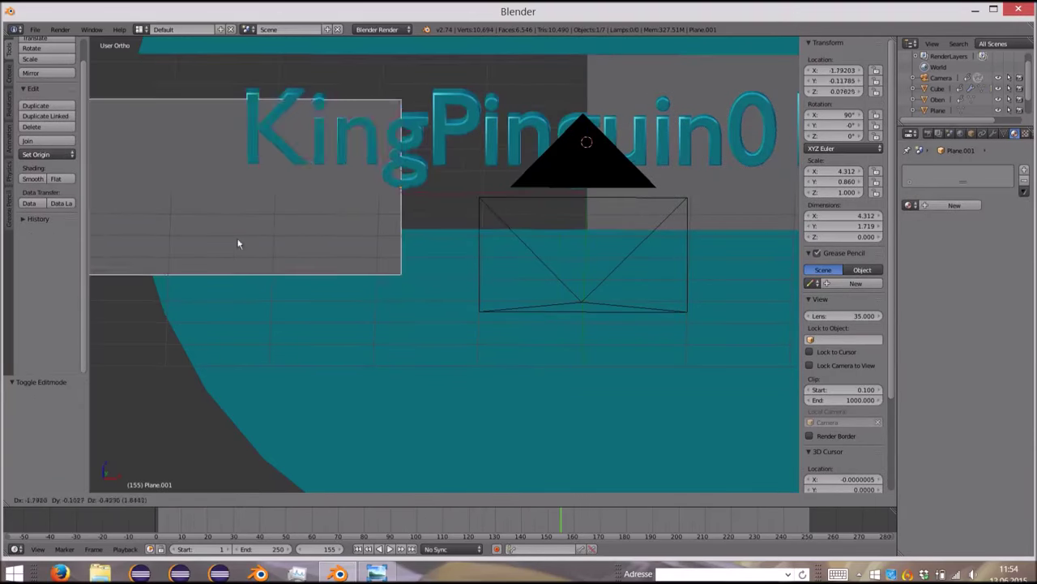
{"action": "key", "text": "Escape"}
{"action": "right_click", "coordinate": [739, 209]}
{"action": "key", "text": "g"}
{"action": "key", "text": "Escape"}
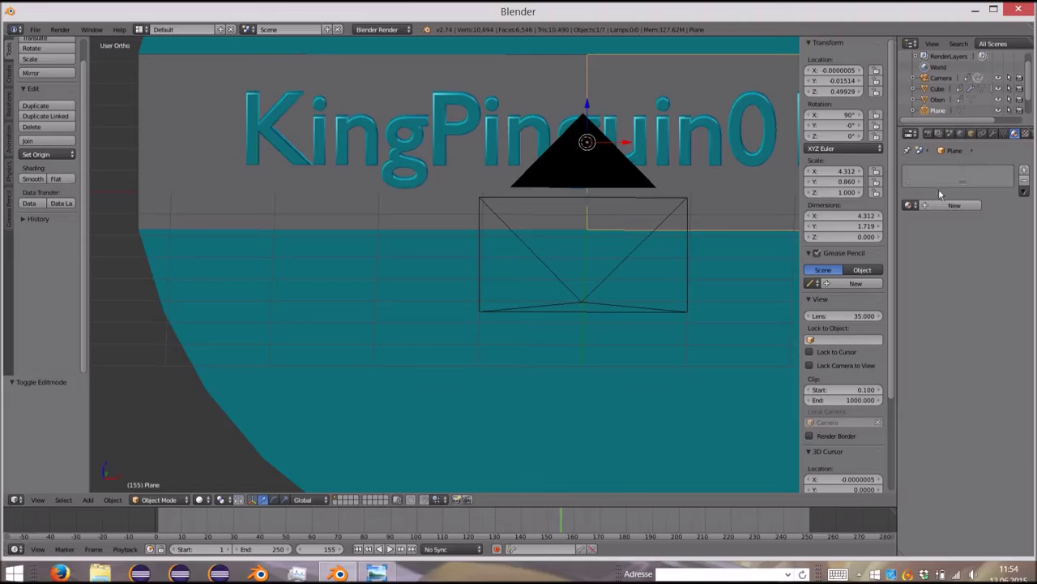
{"action": "left_click", "coordinate": [911, 206]}
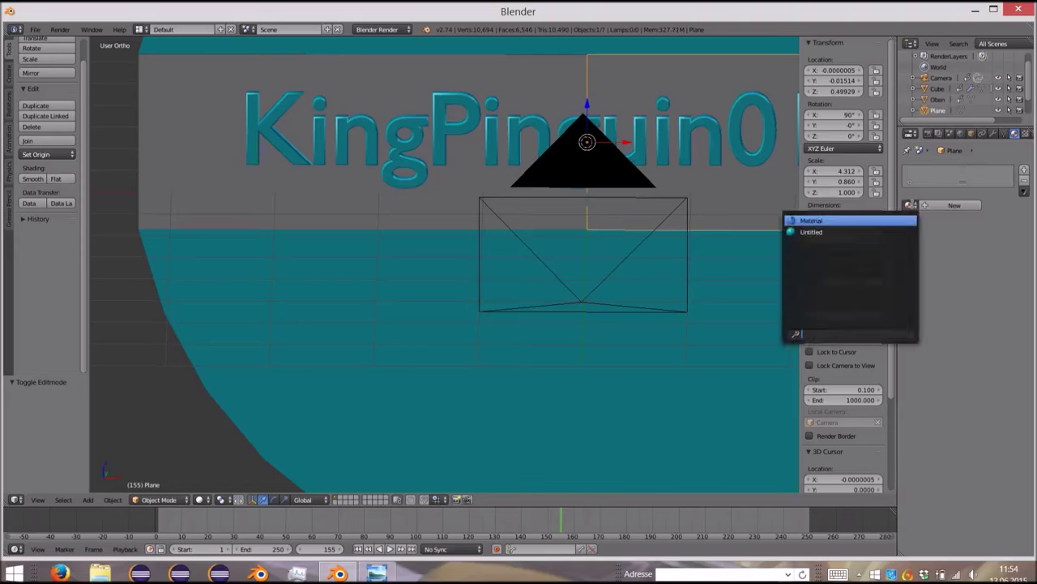
{"action": "left_click", "coordinate": [941, 206]}
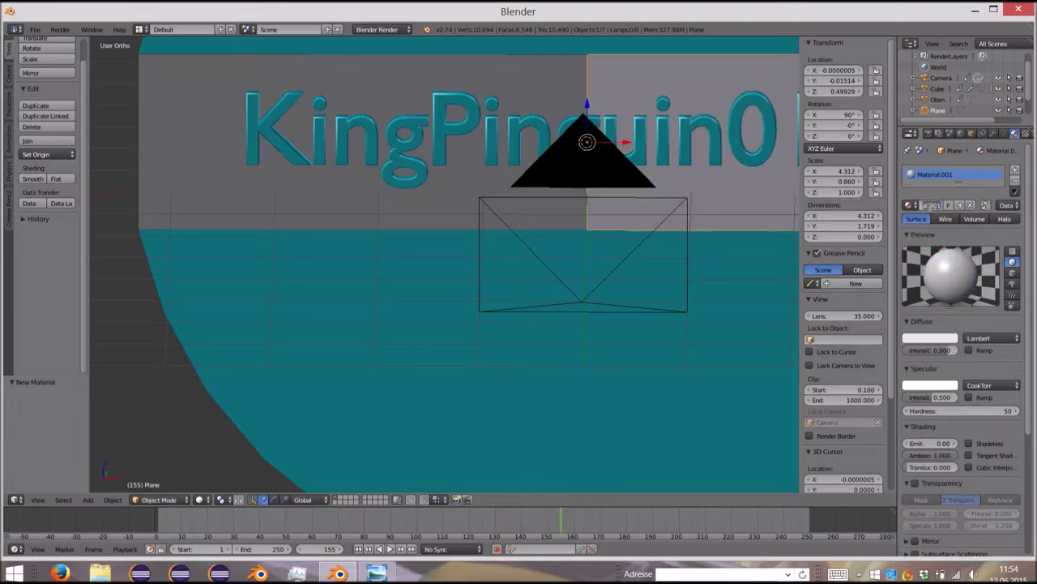
{"action": "type", "text": "te"}
{"action": "key", "text": "Return"}
{"action": "left_click", "coordinate": [945, 338]}
{"action": "left_click", "coordinate": [950, 204]}
{"action": "left_click_drag", "start_coordinate": [942, 349], "coordinate": [964, 353]}
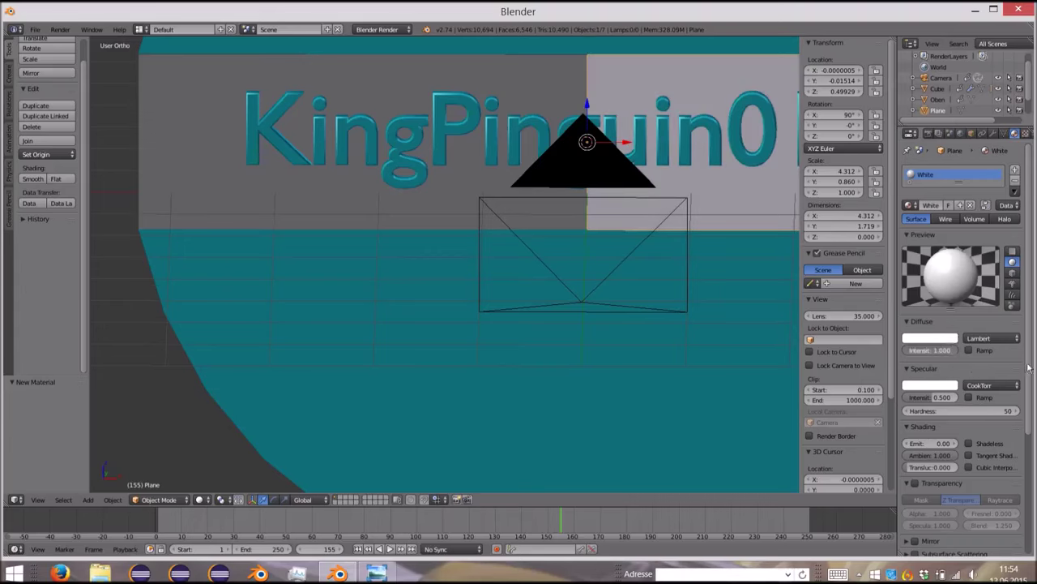
Step: Assign the White material to the left half, Plane.001
{"action": "right_click", "coordinate": [393, 197]}
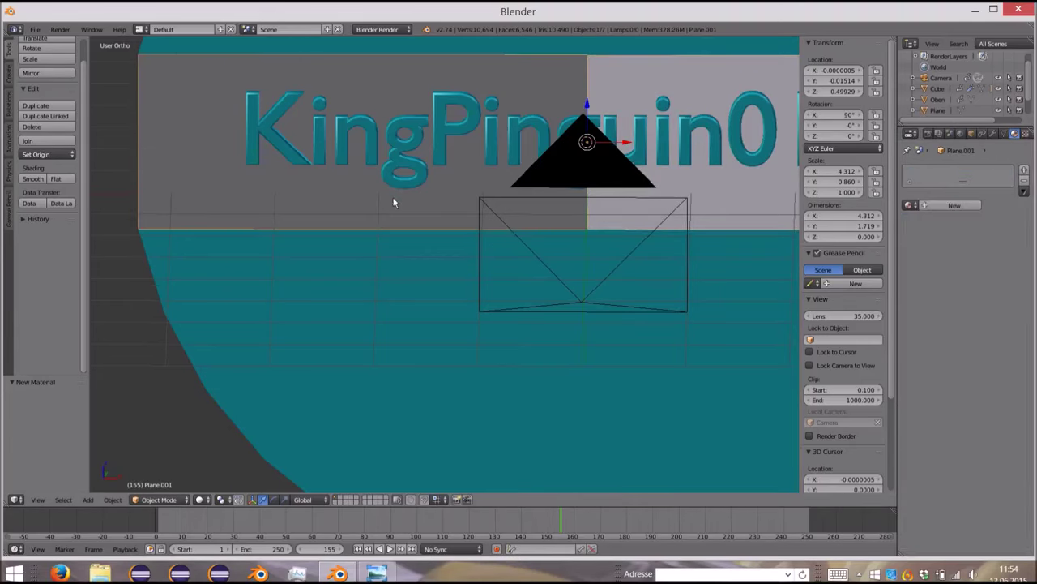
{"action": "left_click", "coordinate": [911, 204]}
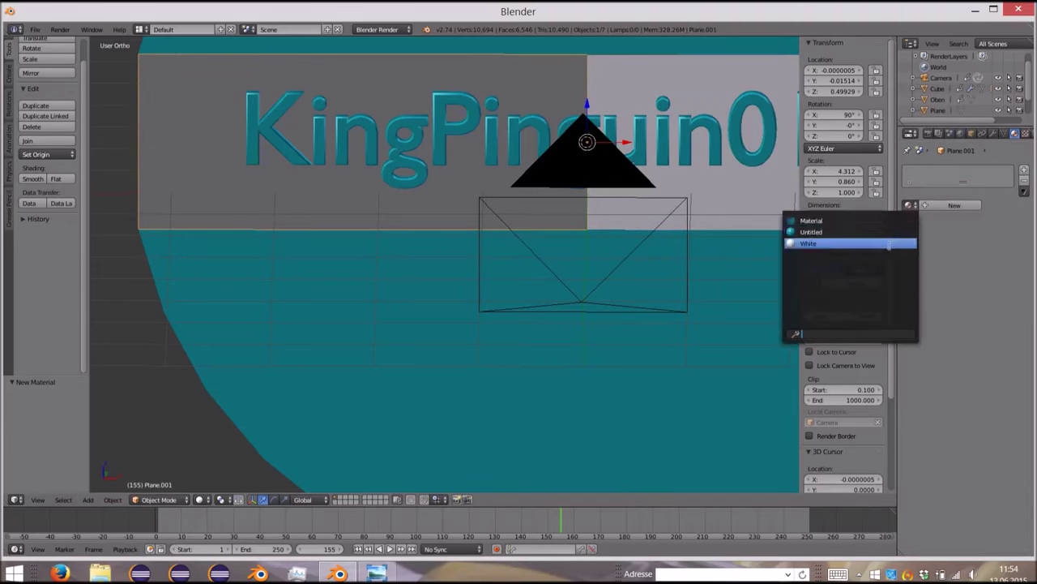
{"action": "left_click", "coordinate": [809, 243]}
{"action": "scroll", "coordinate": [778, 227], "scroll_direction": "down", "scroll_amount": 5}
{"action": "scroll", "coordinate": [727, 145], "scroll_direction": "up", "scroll_amount": 2}
{"action": "right_click", "coordinate": [727, 146]}
{"action": "mouse_move", "coordinate": [661, 145]}
{"action": "middle_mouse_down"}
{"action": "mouse_move", "coordinate": [712, 129]}
{"action": "mouse_move", "coordinate": [668, 149]}
{"action": "mouse_move", "coordinate": [616, 145]}
{"action": "mouse_move", "coordinate": [656, 144]}
{"action": "middle_mouse_up"}
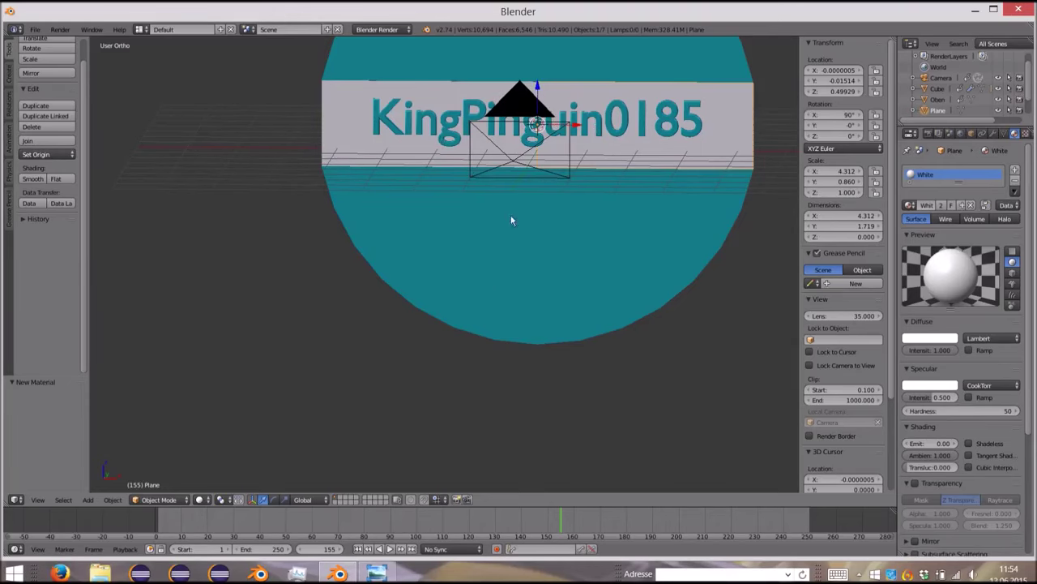
Step: Move the timeline playhead back to frame 135
{"action": "right_click", "coordinate": [560, 173]}
{"action": "left_click_drag", "start_coordinate": [561, 525], "coordinate": [509, 526]}
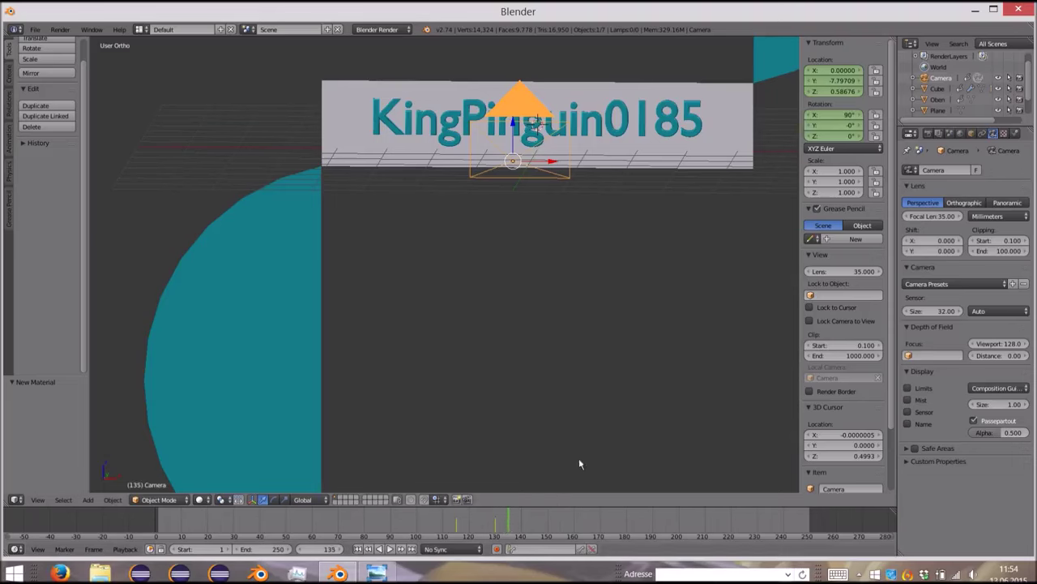
{"action": "right_click", "coordinate": [708, 142], "text": "shift"}
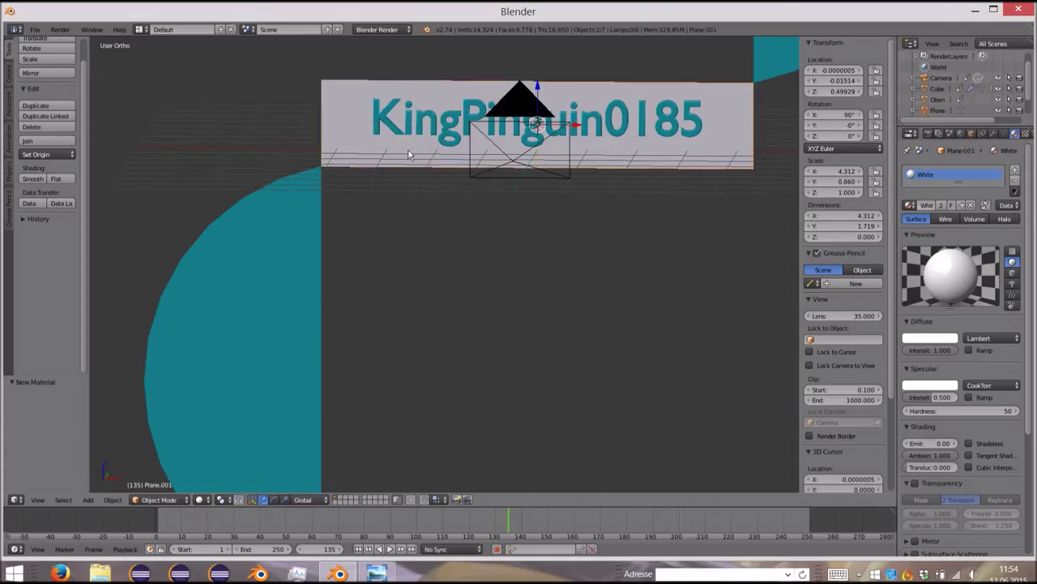
{"action": "key", "text": "s"}
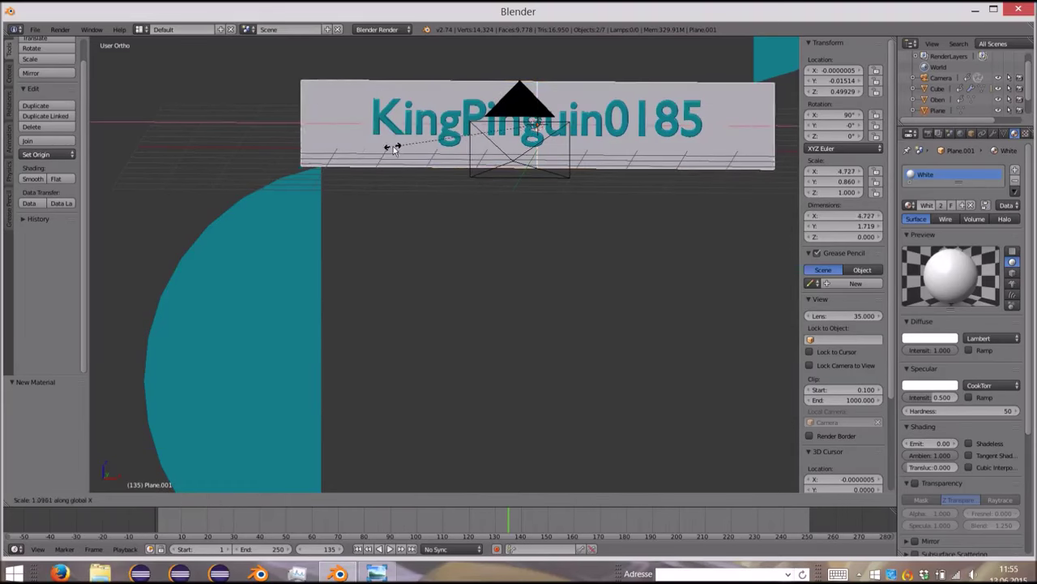
{"action": "key", "text": "Escape"}
Step: Leave the right plane half in place after a cancelled X move, and view through the camera
{"action": "right_click", "coordinate": [705, 129]}
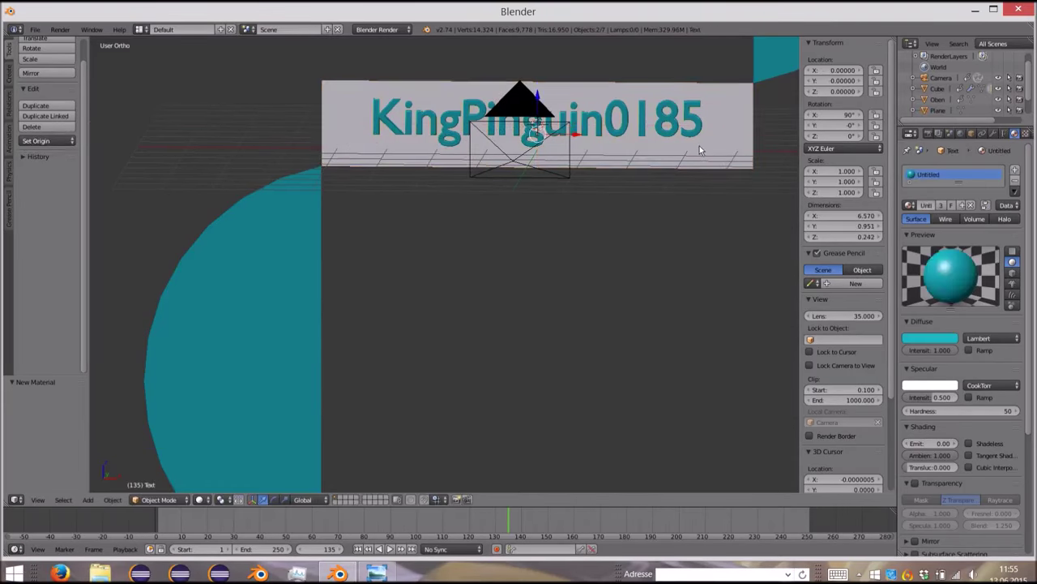
{"action": "right_click", "coordinate": [700, 145]}
{"action": "key", "text": "g"}
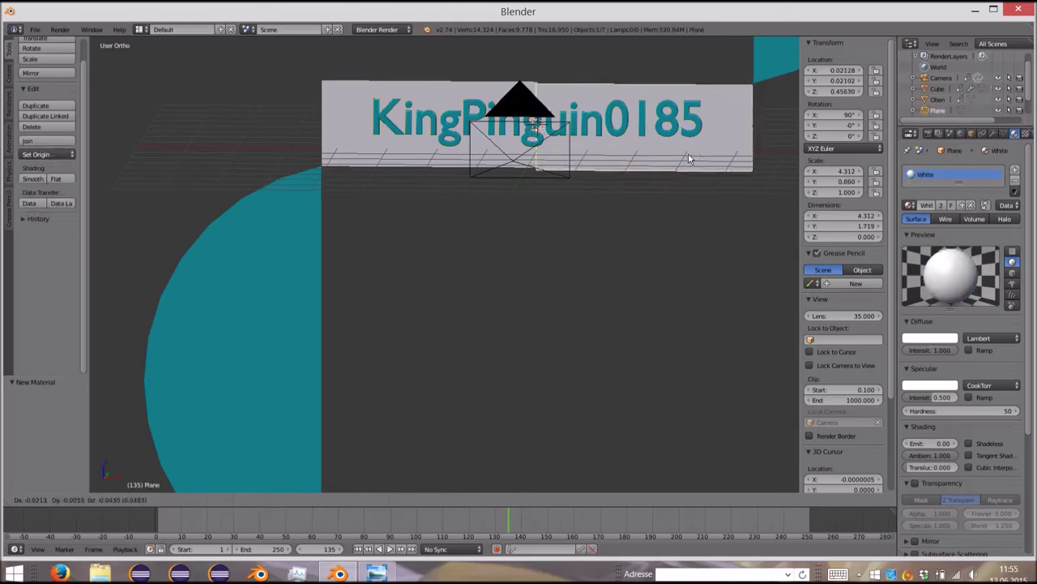
{"action": "key", "text": "x"}
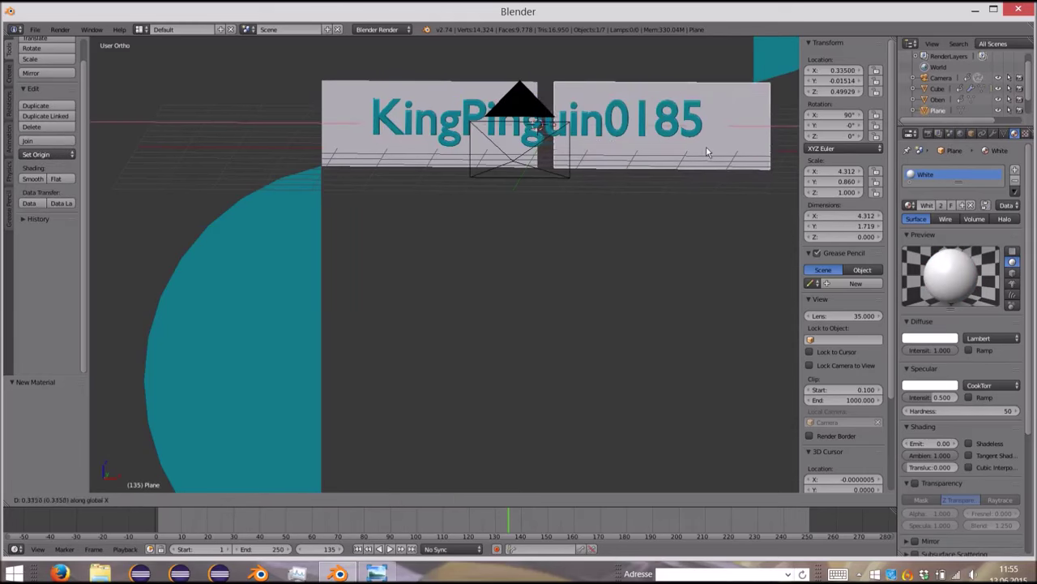
{"action": "key", "text": "1"}
{"action": "key", "text": "0"}
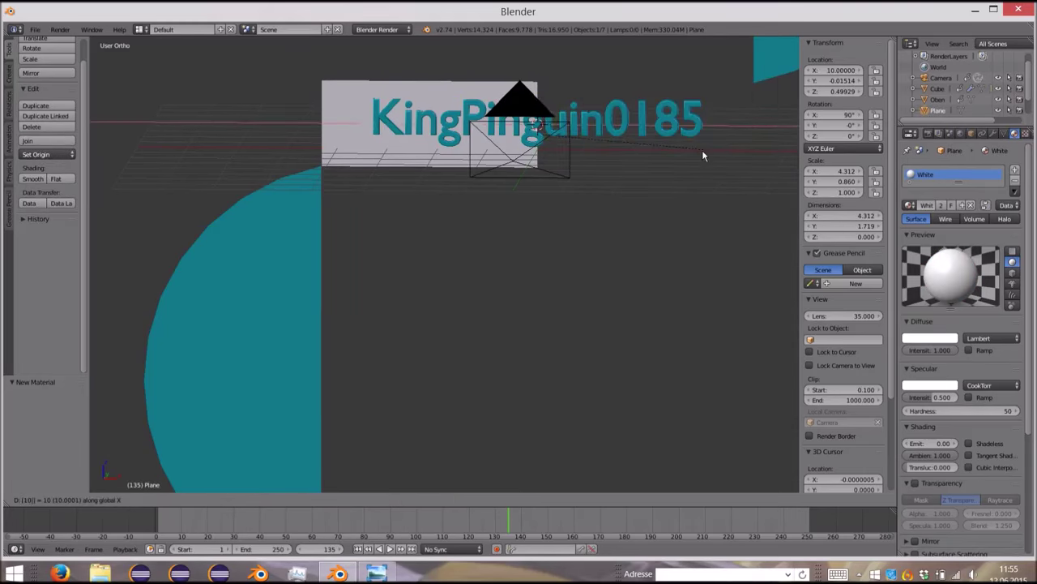
{"action": "key", "text": "BackSpace"}
{"action": "key", "text": "Escape"}
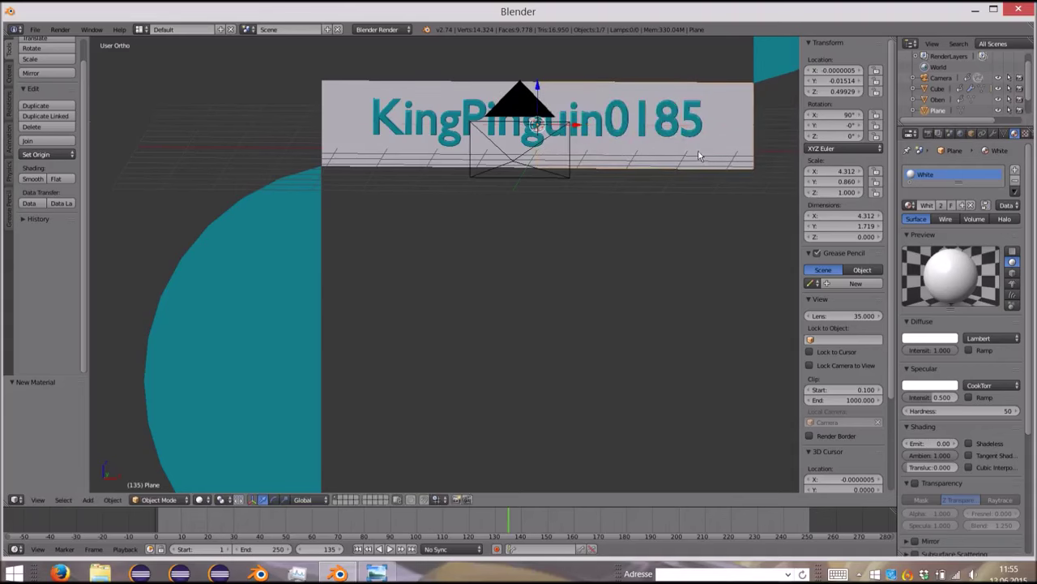
{"action": "key", "text": "KP_0"}
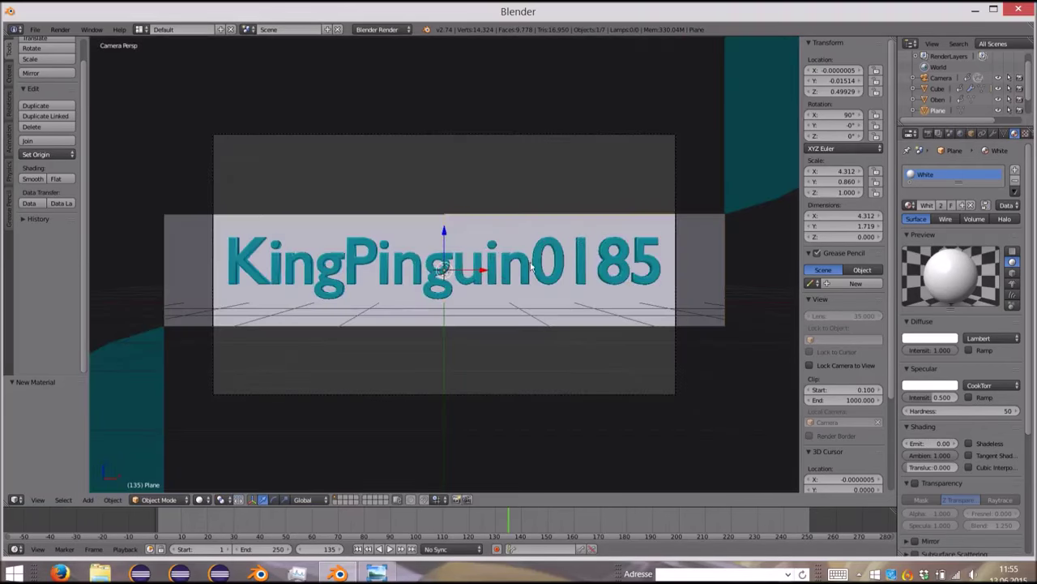
Step: Move the right plane half 4 units right and the left half 4 units left along X
{"action": "key", "text": "g"}
{"action": "key", "text": "x"}
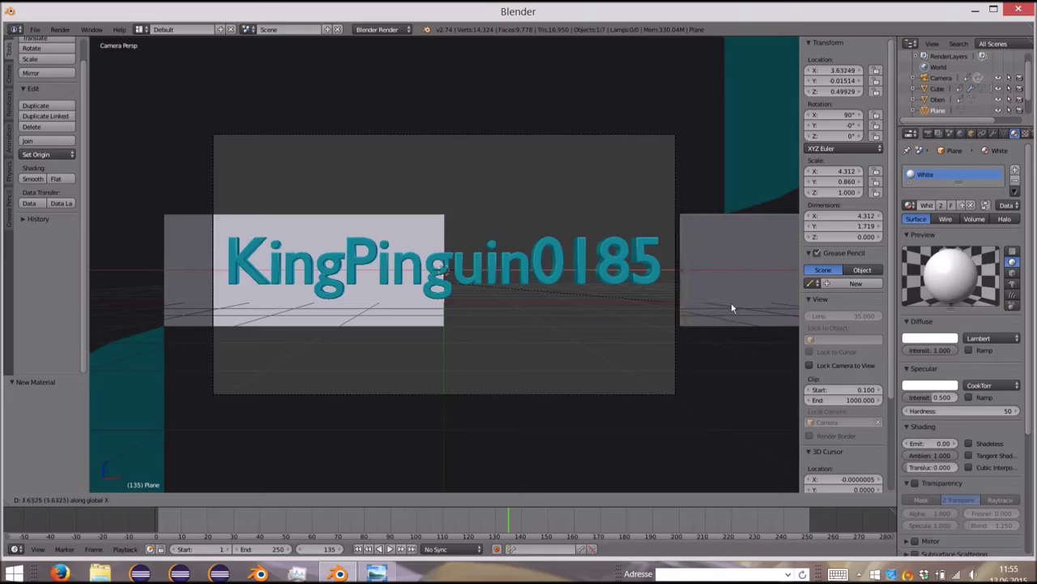
{"action": "key", "text": "4"}
{"action": "key", "text": "Return"}
{"action": "right_click", "coordinate": [336, 323]}
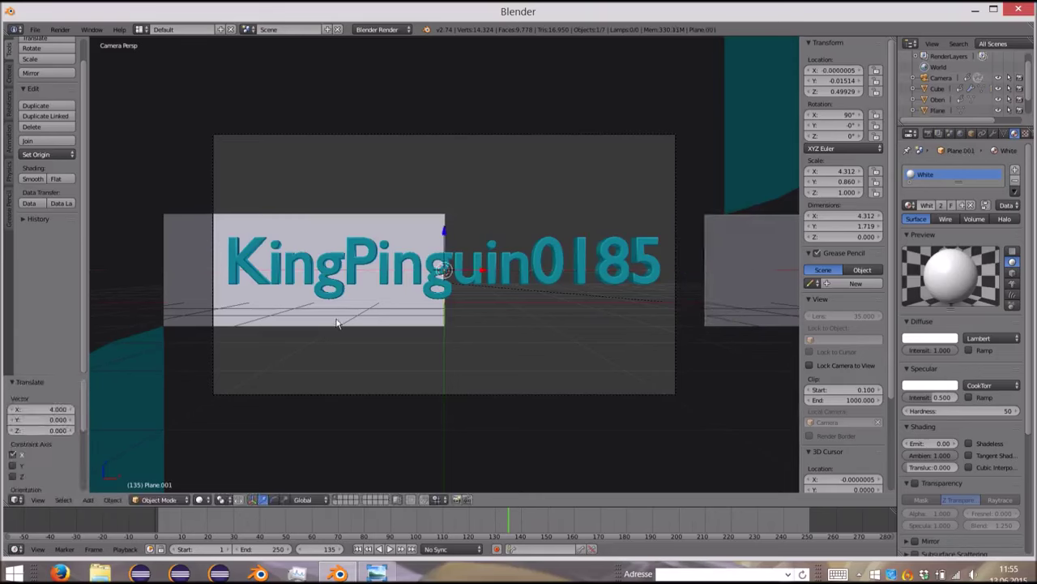
{"action": "key", "text": "g"}
{"action": "key", "text": "x"}
{"action": "key", "text": "minus"}
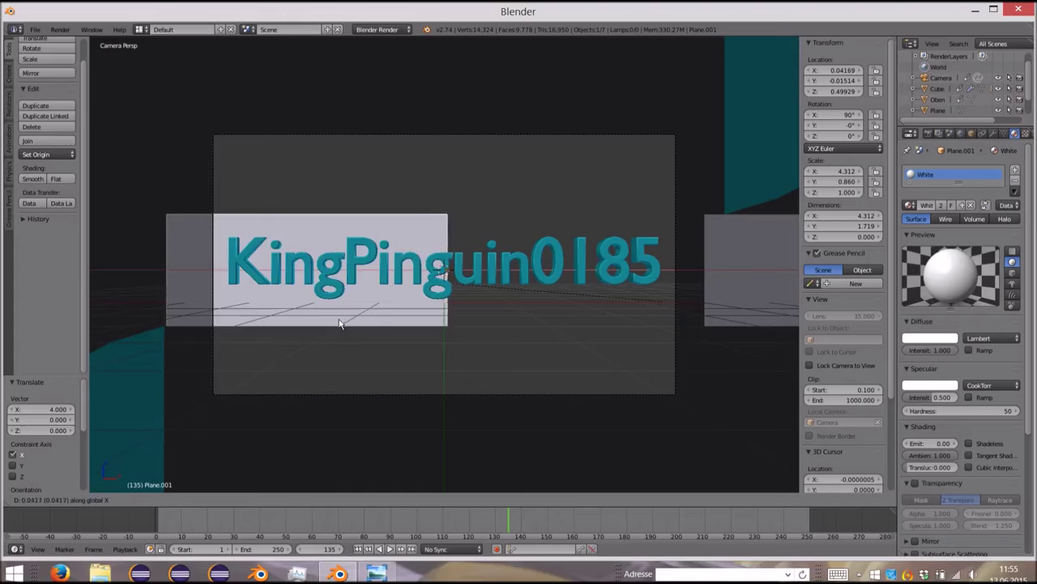
{"action": "key", "text": "4"}
{"action": "key", "text": "Return"}
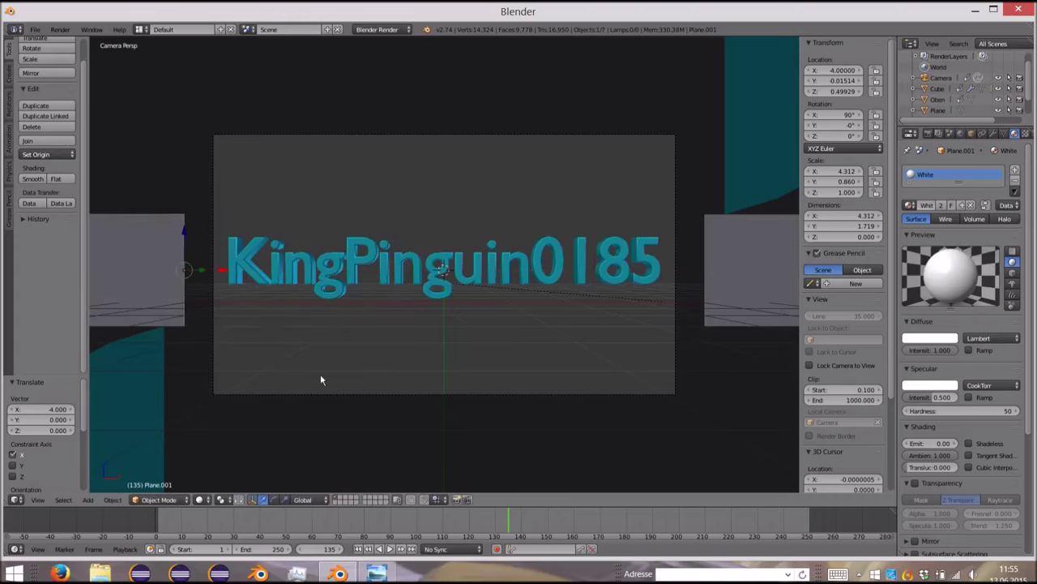
Step: Insert a location keyframe for the right plane at frame 135
{"action": "right_click", "coordinate": [718, 276]}
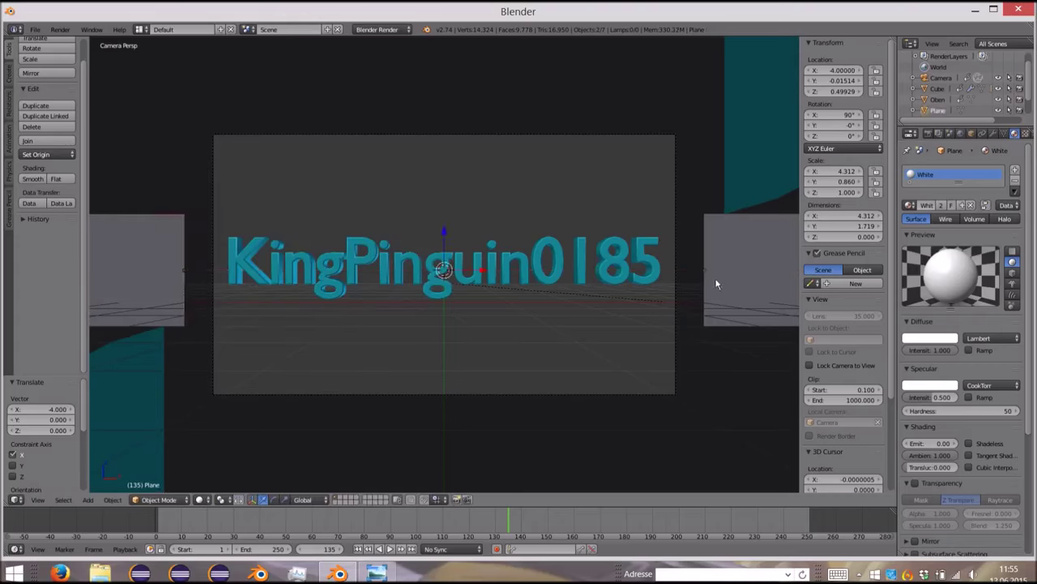
{"action": "key", "text": "i"}
{"action": "left_click", "coordinate": [684, 312]}
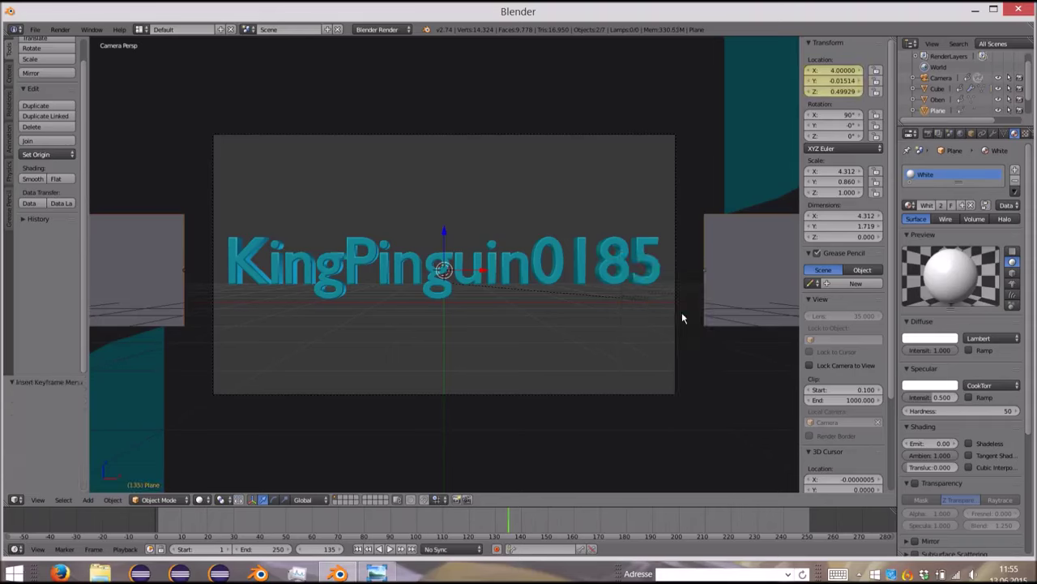
Step: At frame 140, slide both plane halves along X back to the centre
{"action": "right_click", "coordinate": [169, 306]}
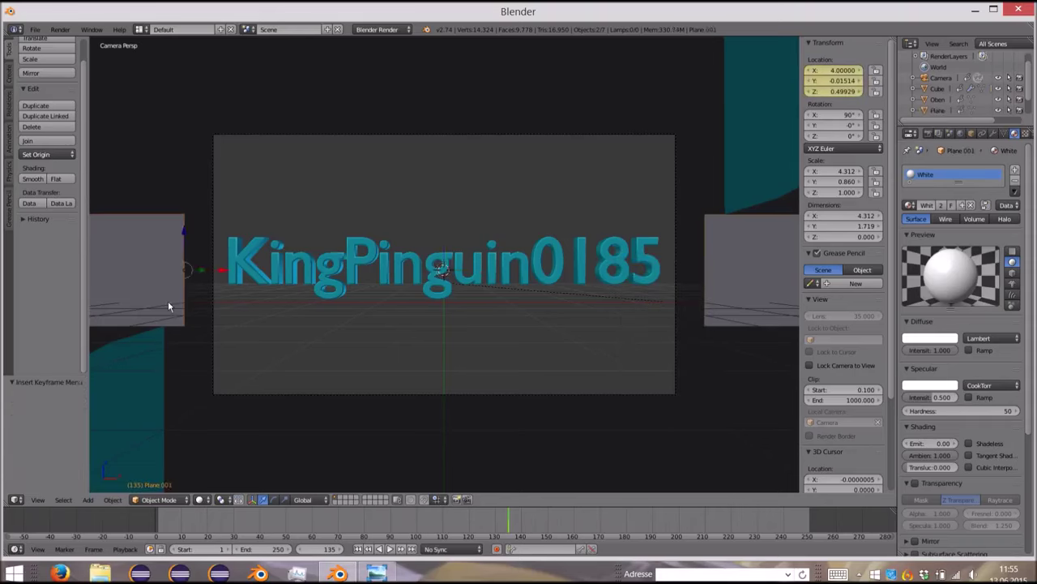
{"action": "left_click", "coordinate": [520, 527]}
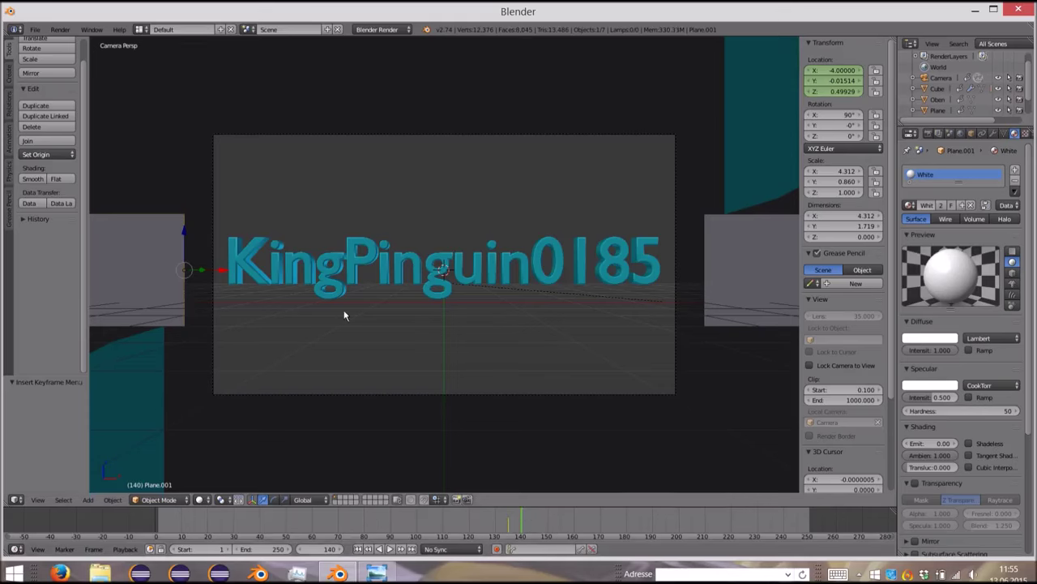
{"action": "key", "text": "g"}
{"action": "key", "text": "x"}
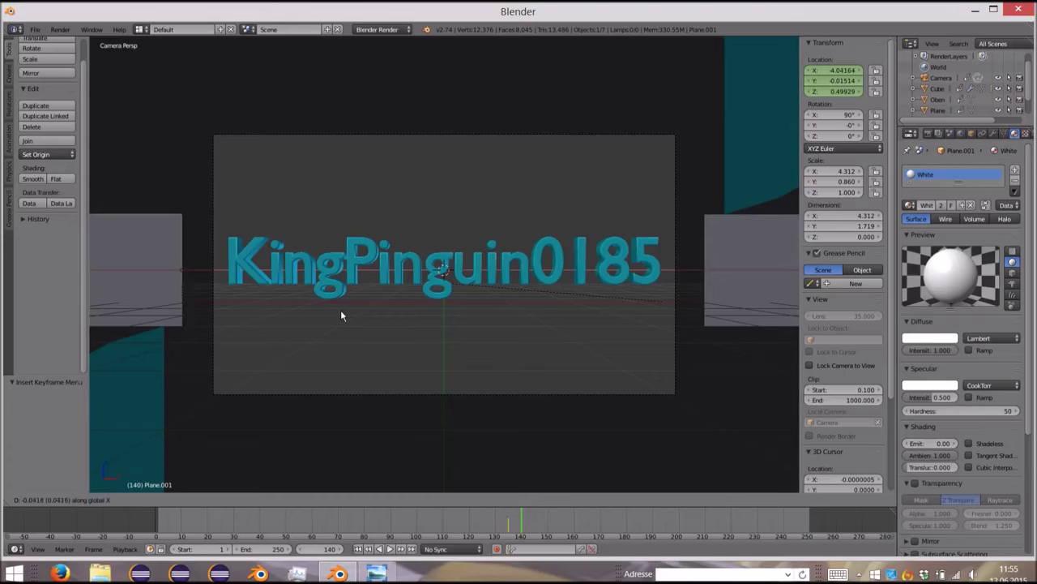
{"action": "type", "text": "4"}
{"action": "key", "text": "Return"}
{"action": "right_click", "coordinate": [727, 299]}
{"action": "key", "text": "g"}
{"action": "key", "text": "x"}
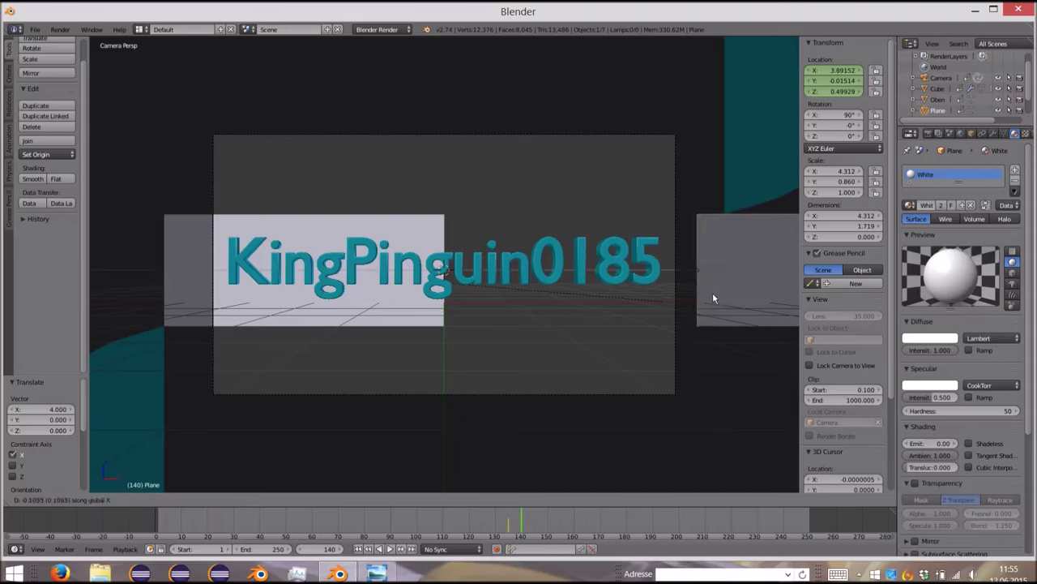
{"action": "left_click", "coordinate": [711, 292], "text": "ctrl"}
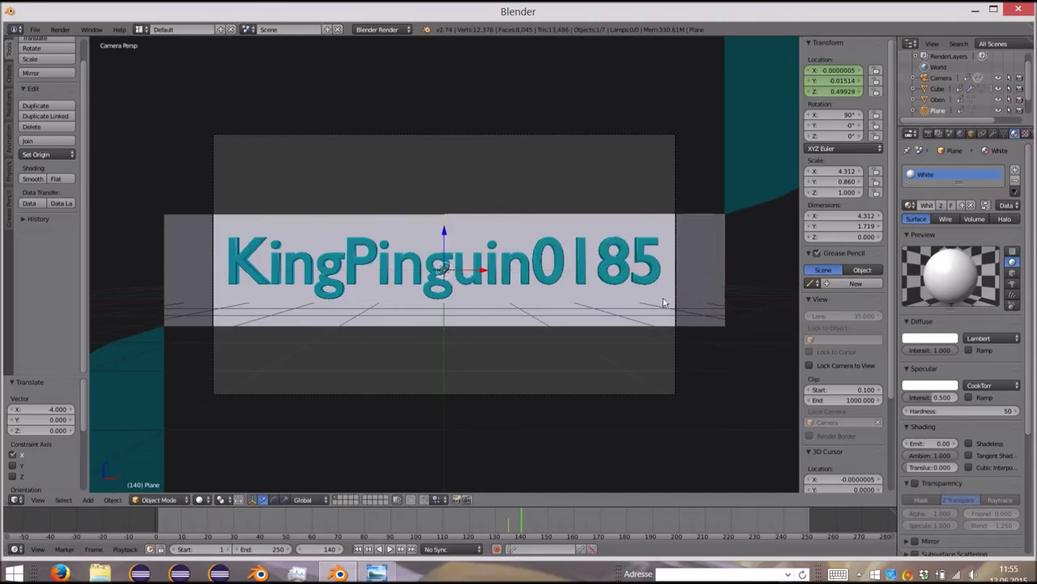
{"action": "right_click", "coordinate": [423, 318]}
{"action": "right_click", "coordinate": [528, 314]}
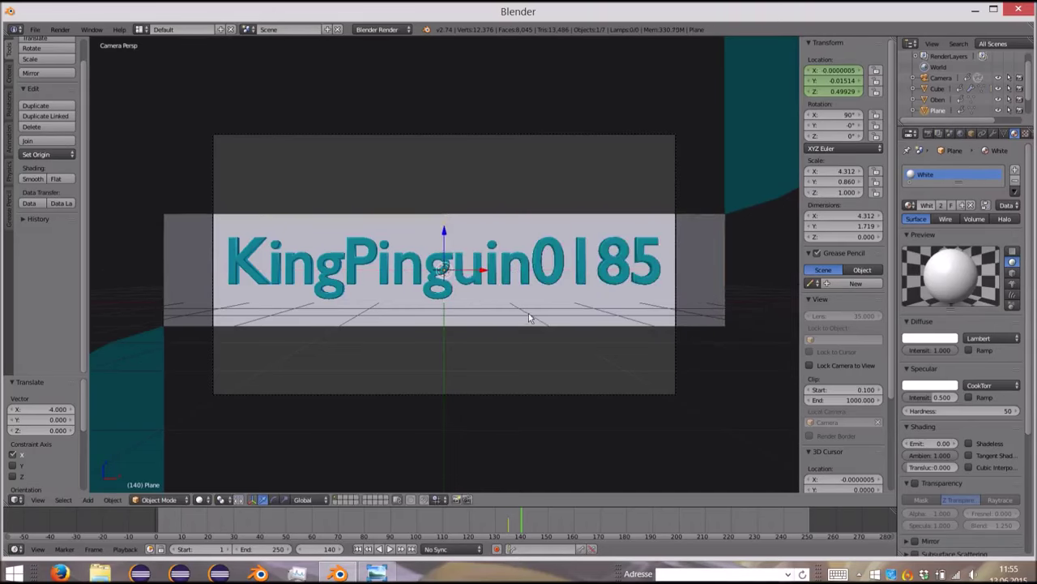
Step: Key the right plane's location at frame 140 and play back from frame 133 to check the slide
{"action": "key", "text": "i"}
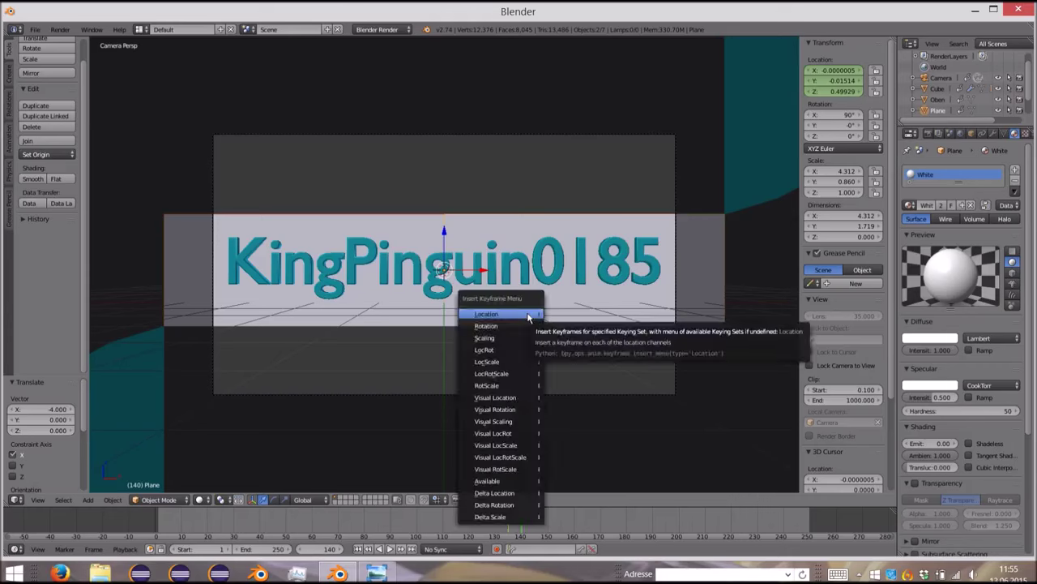
{"action": "left_click", "coordinate": [527, 313]}
{"action": "left_click", "coordinate": [502, 518]}
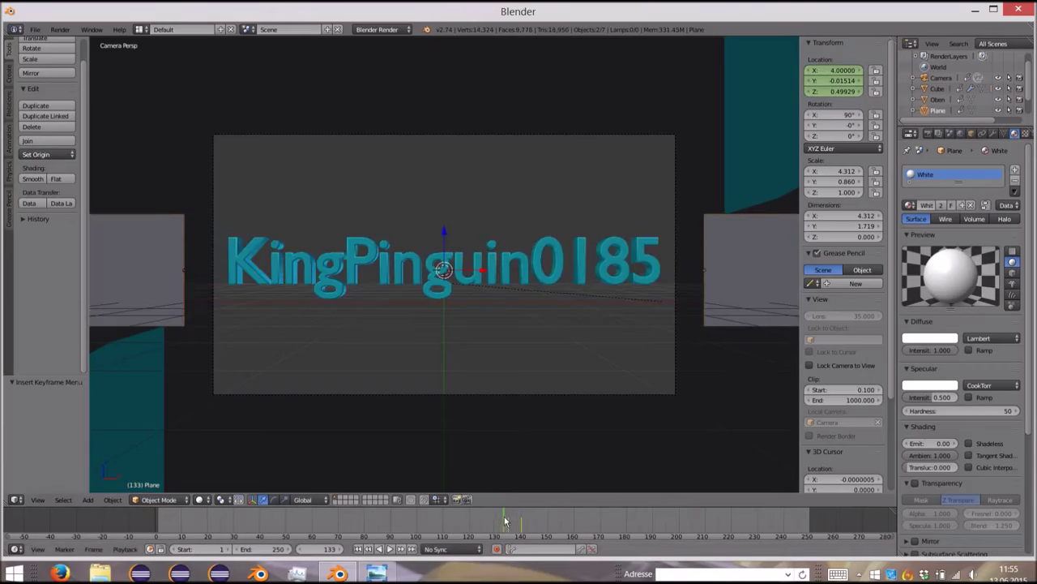
{"action": "left_click", "coordinate": [392, 550]}
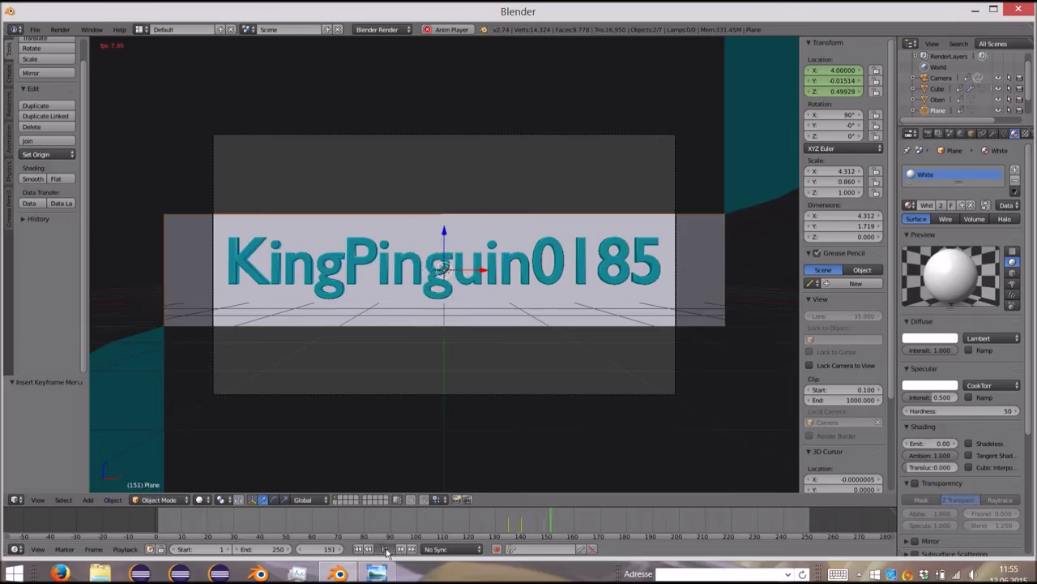
{"action": "left_click", "coordinate": [386, 549]}
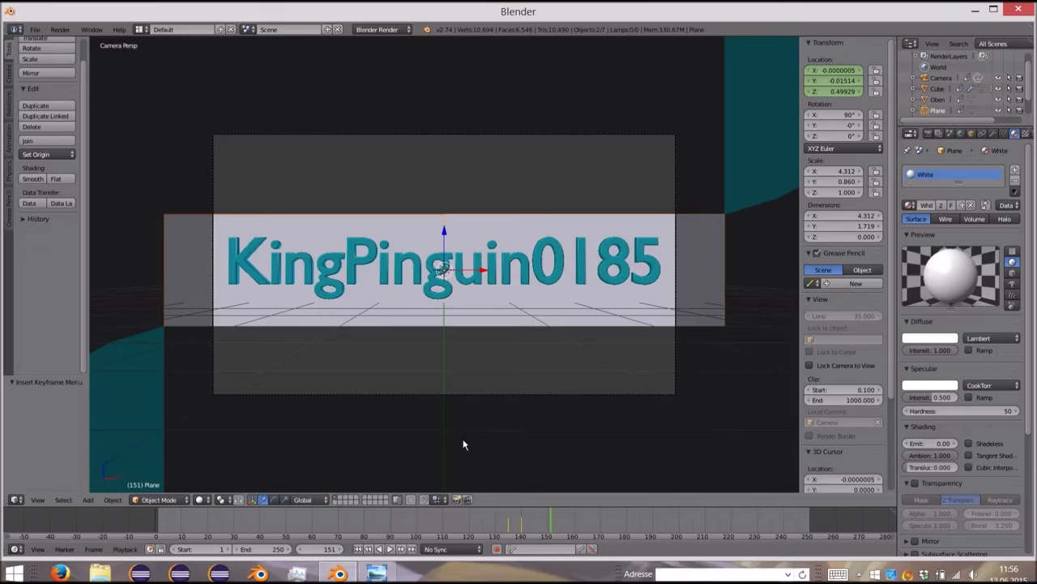
{"action": "left_click", "coordinate": [389, 549]}
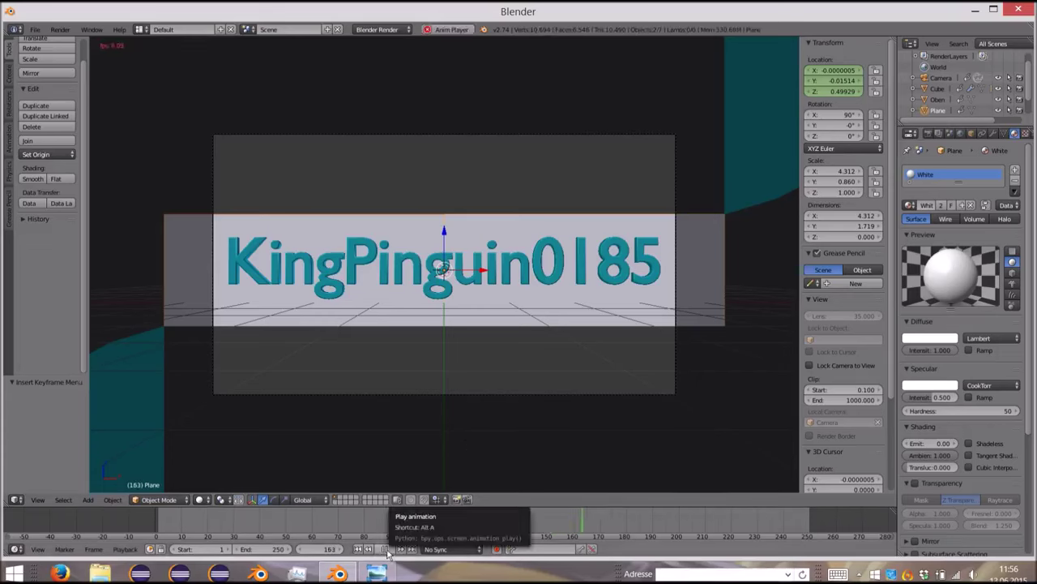
{"action": "left_click", "coordinate": [389, 550]}
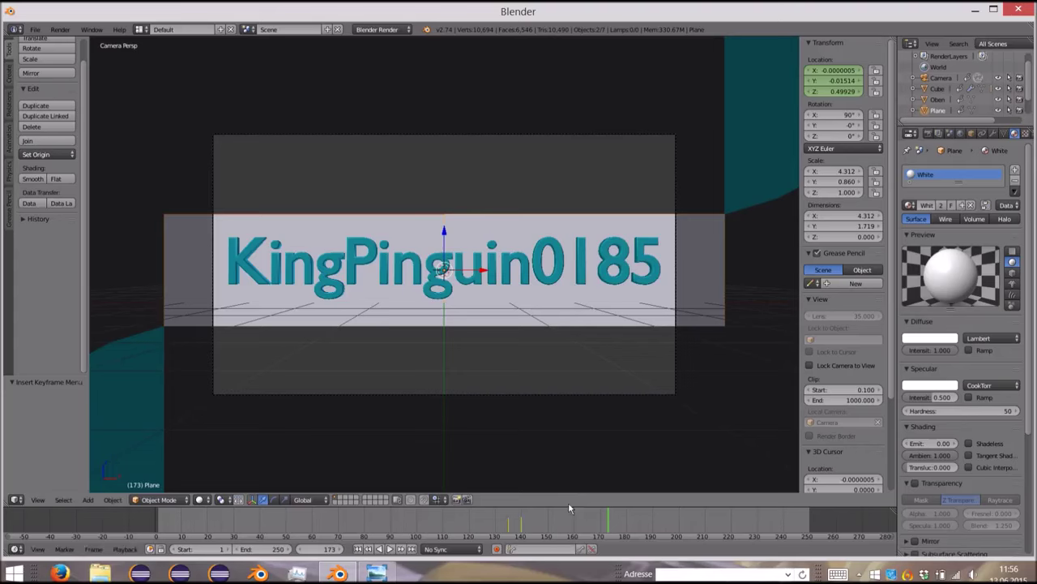
{"action": "left_click", "coordinate": [519, 528]}
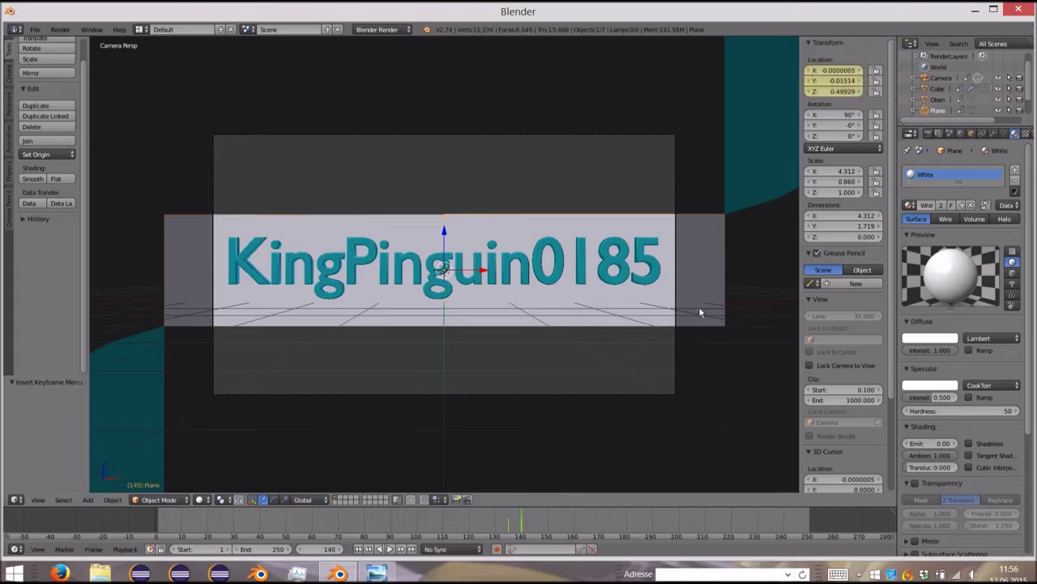
Step: Delete the location keyframes at frame 140
{"action": "right_click", "coordinate": [849, 80]}
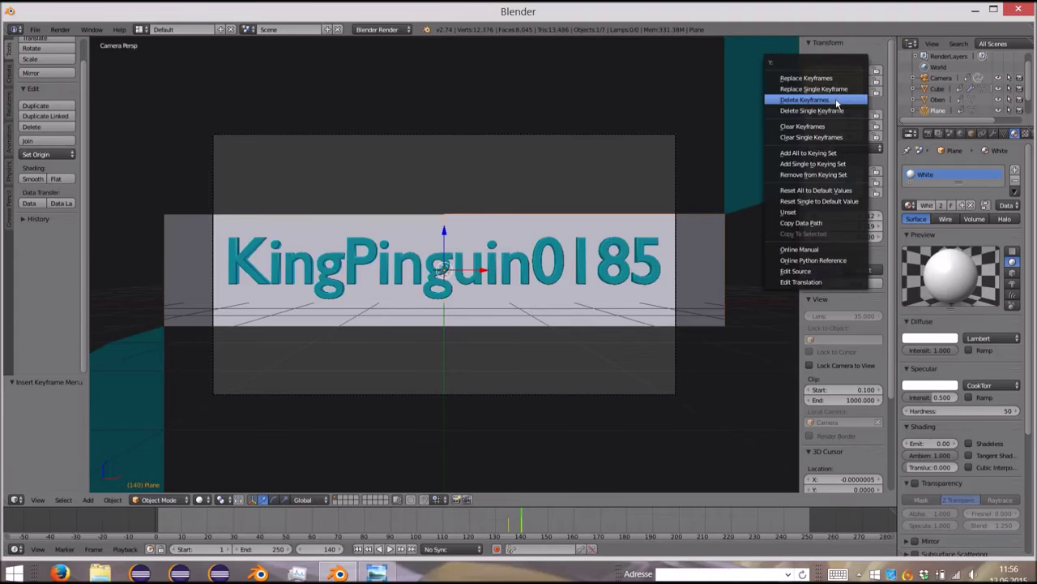
{"action": "left_click", "coordinate": [835, 101]}
{"action": "right_click", "coordinate": [421, 322], "text": "shift"}
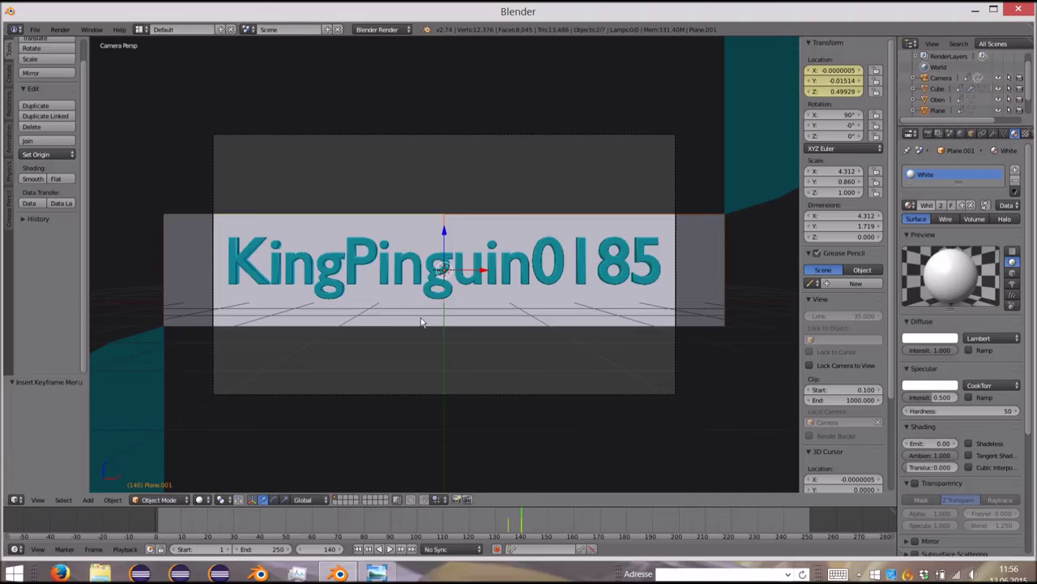
{"action": "key", "text": "alt+i"}
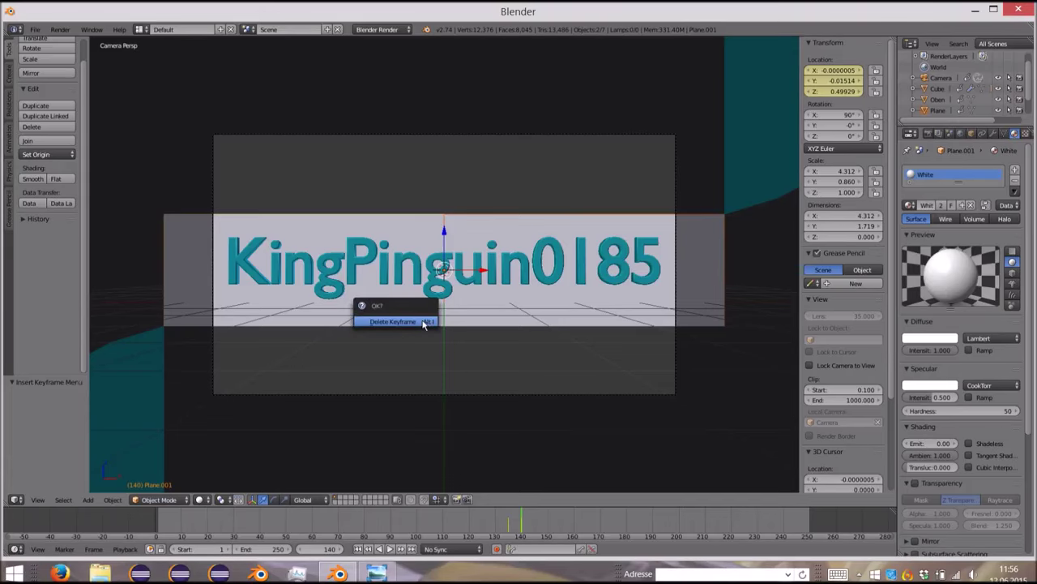
{"action": "left_click", "coordinate": [423, 322]}
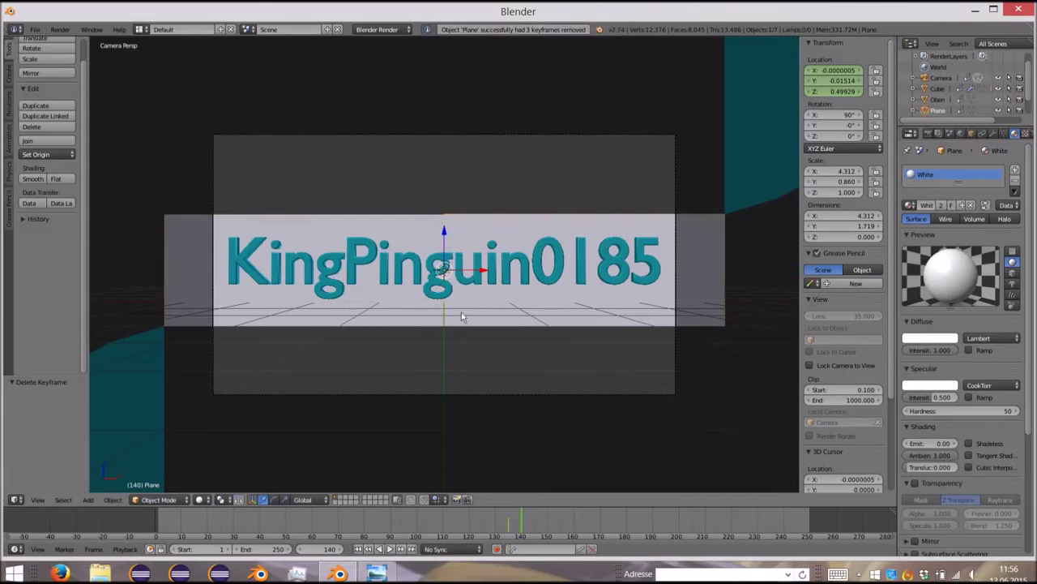
Step: Reselect the side planes, jump to frame 144, and select the right-hand plane
{"action": "right_click", "coordinate": [462, 398]}
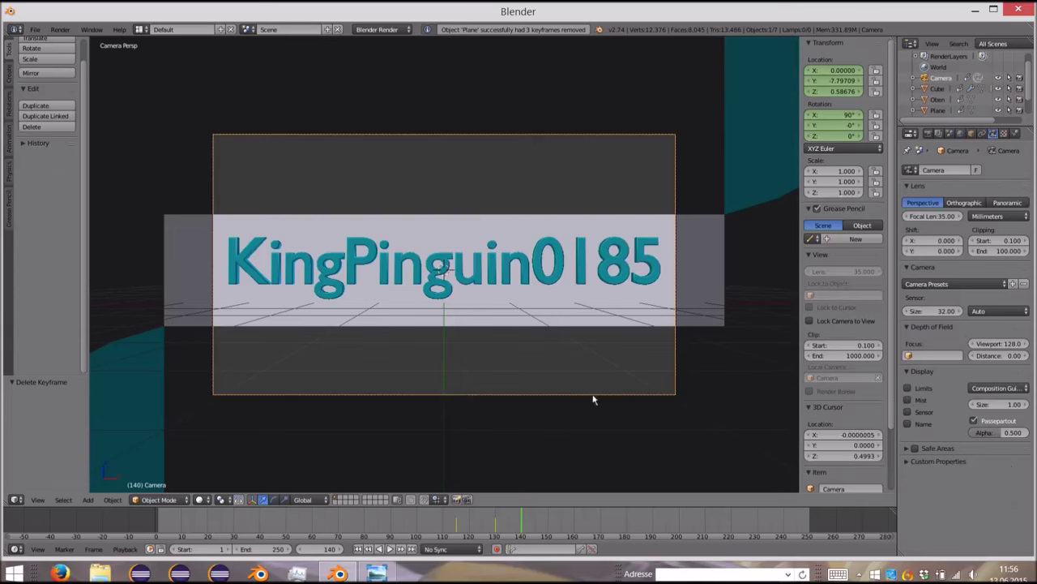
{"action": "right_click", "coordinate": [394, 308]}
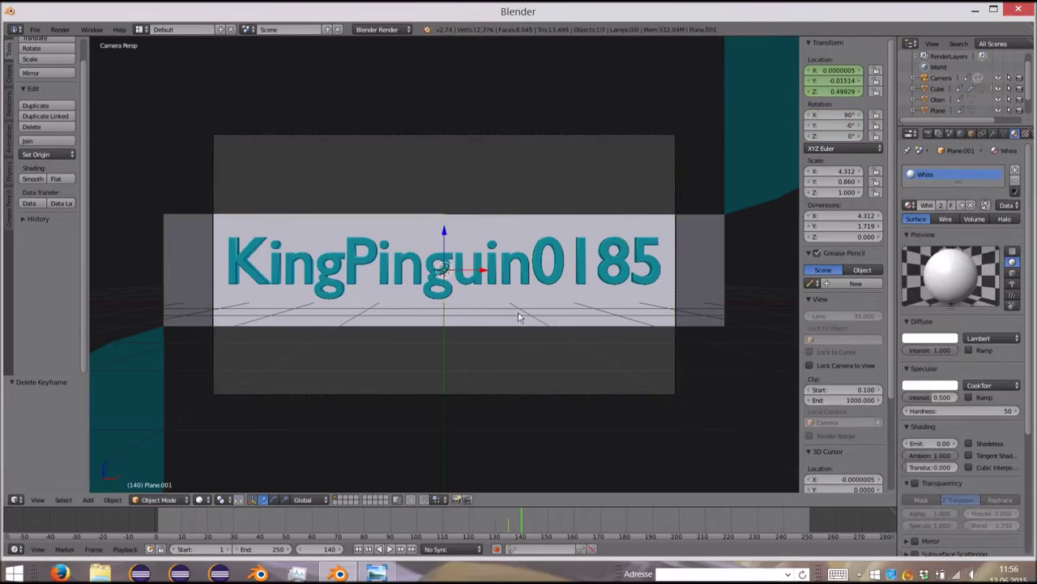
{"action": "right_click", "coordinate": [492, 302], "text": "shift"}
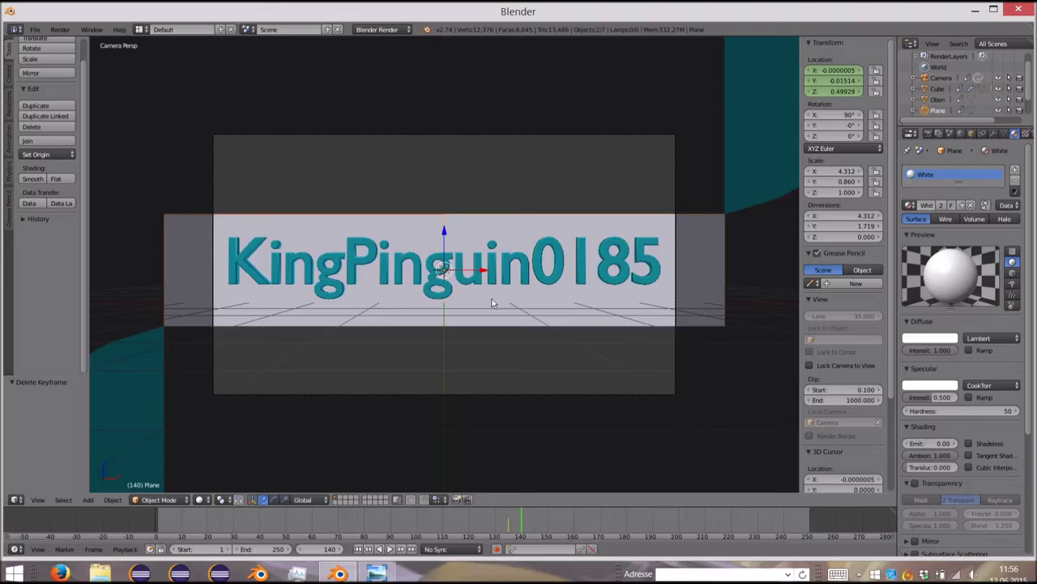
{"action": "right_click", "coordinate": [444, 336], "text": "shift"}
{"action": "left_click", "coordinate": [535, 523]}
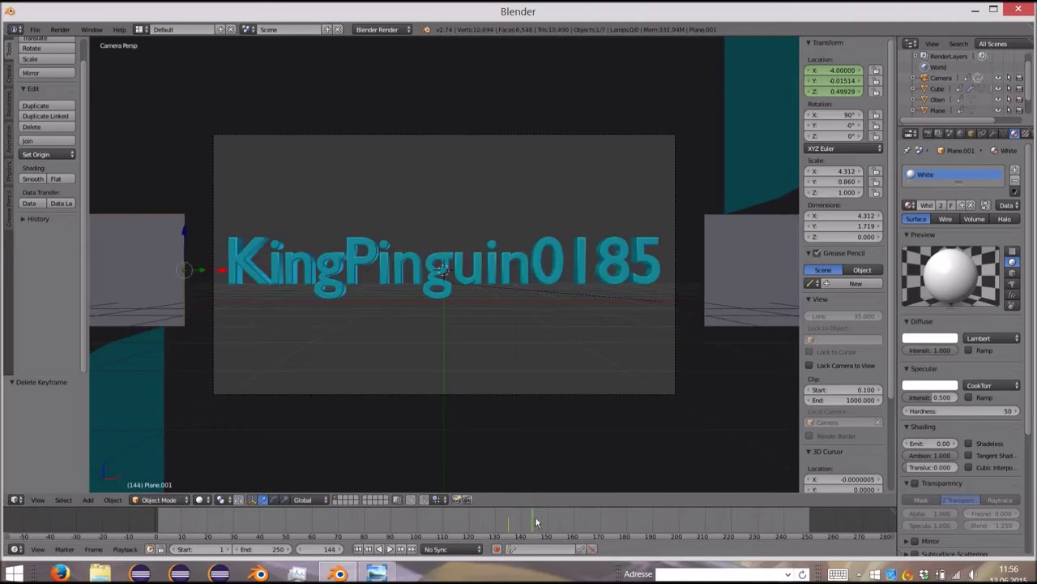
{"action": "right_click", "coordinate": [717, 305]}
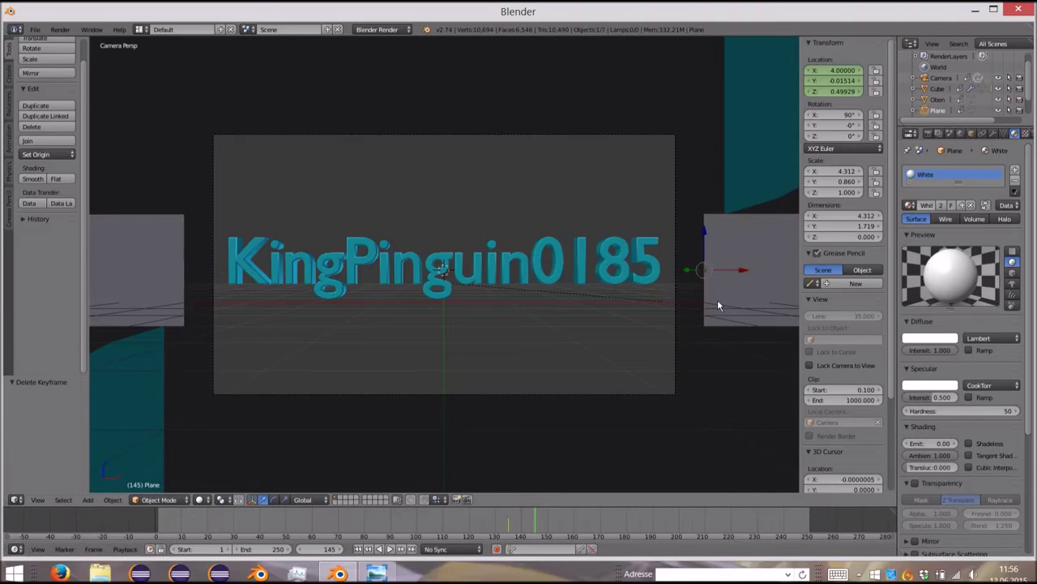
Step: Flip through scene layers 2–6, return to layer 1, and start moving the right plane along X
{"action": "key", "text": "4"}
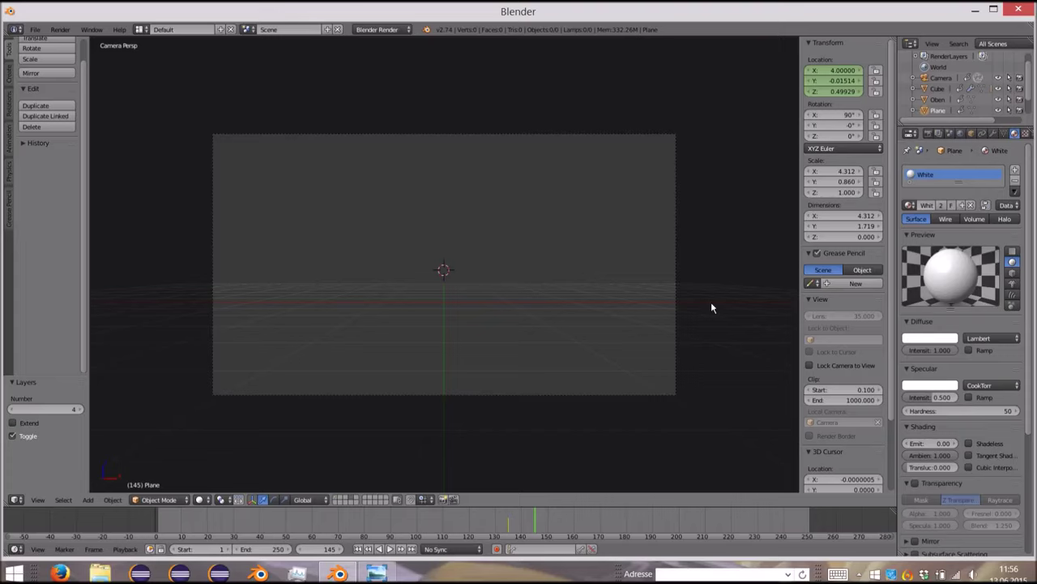
{"action": "key", "text": "2"}
{"action": "key", "text": "1"}
{"action": "key", "text": "4"}
{"action": "key", "text": "3"}
{"action": "key", "text": "4"}
{"action": "key", "text": "2"}
{"action": "key", "text": "1"}
{"action": "key", "text": "2"}
{"action": "key", "text": "4"}
{"action": "key", "text": "5"}
{"action": "key", "text": "6"}
{"action": "key", "text": "1"}
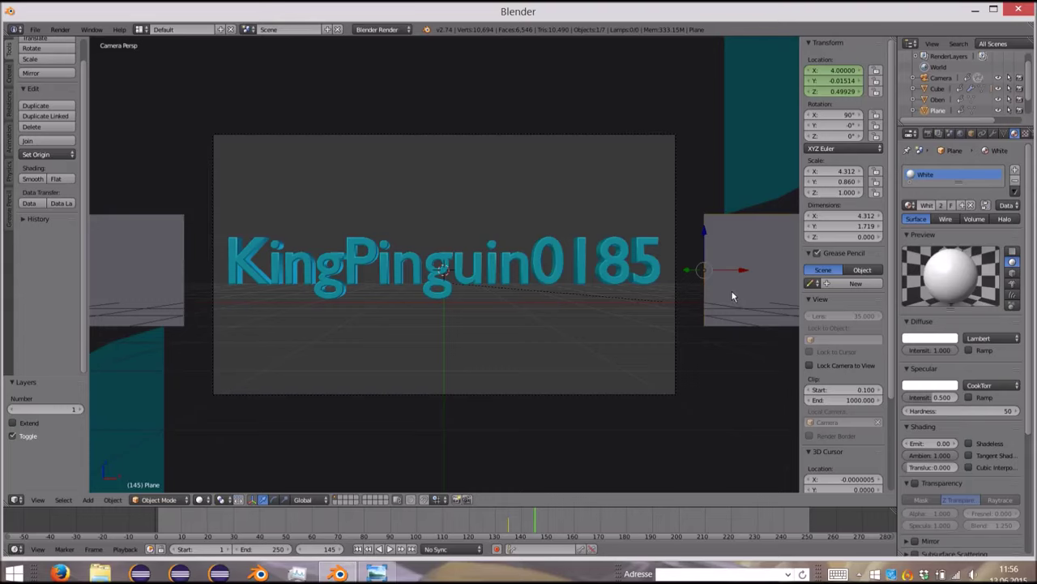
{"action": "key", "text": "g"}
{"action": "key", "text": "x"}
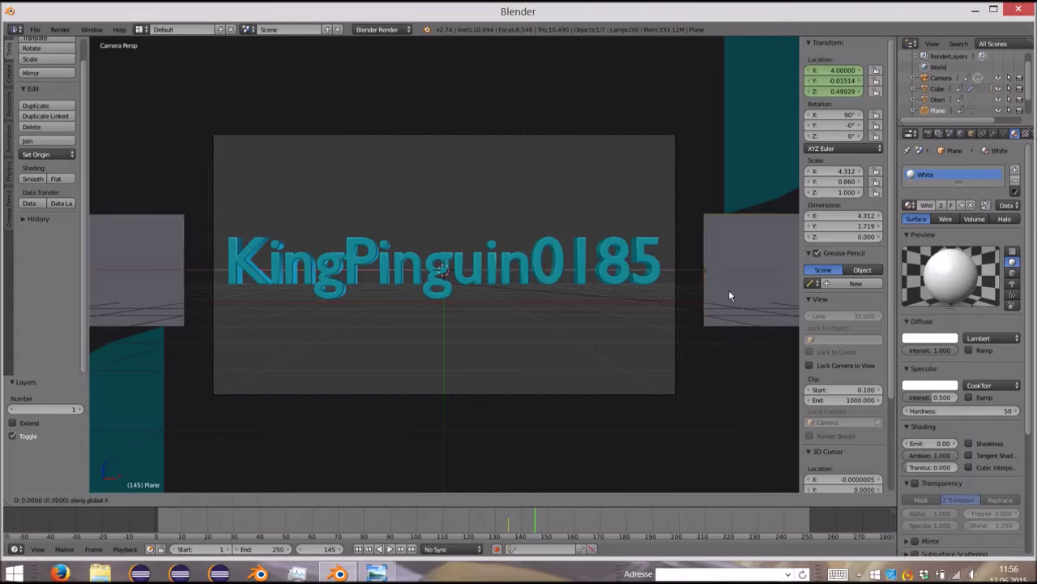
Step: Move the right plane -4 and the left plane +4 along X so they meet
{"action": "type", "text": "-4"}
{"action": "key", "text": "Return"}
{"action": "right_click", "coordinate": [182, 288]}
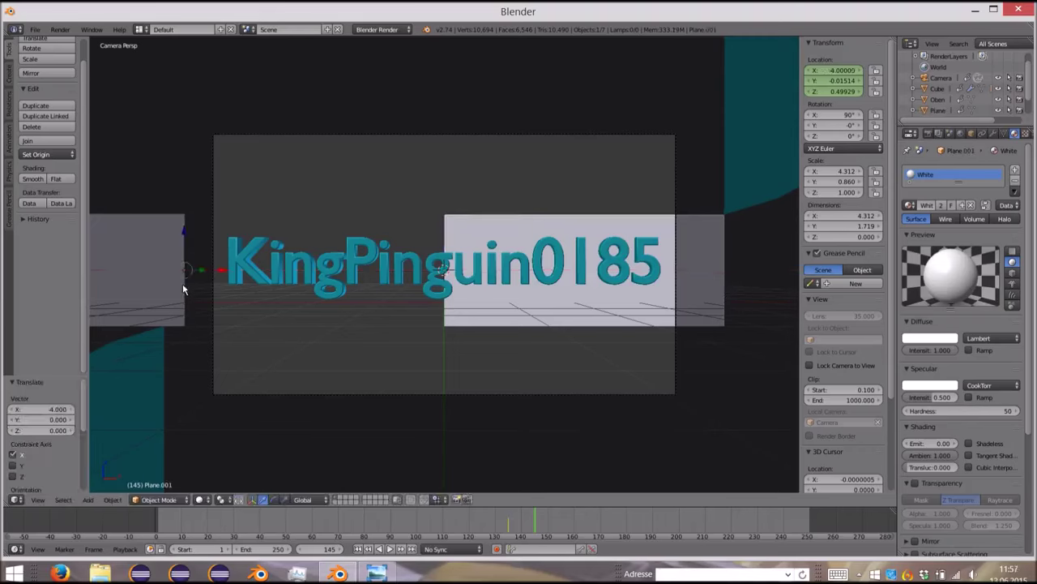
{"action": "key", "text": "g"}
{"action": "type", "text": "x"}
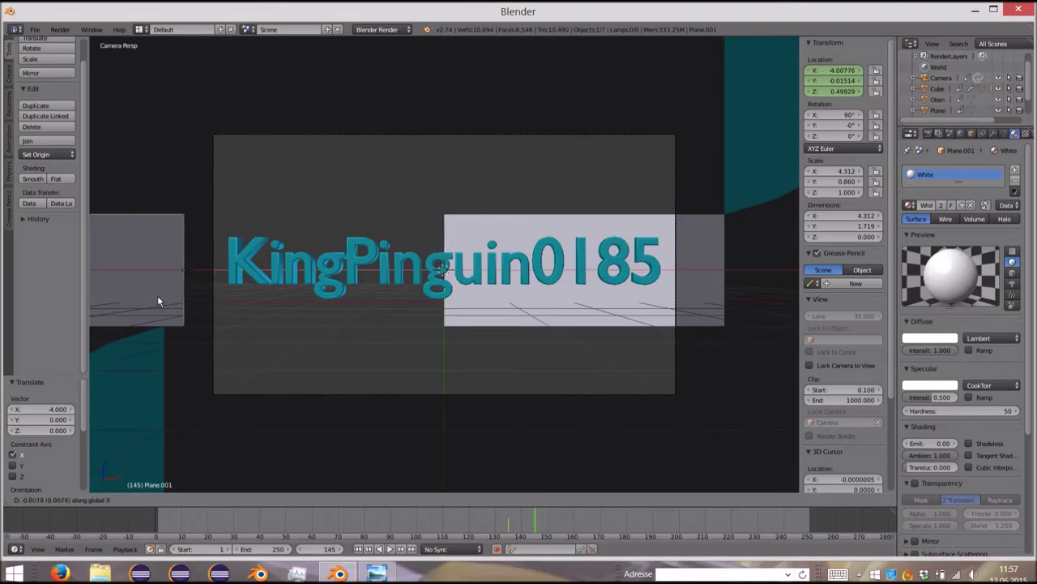
{"action": "type", "text": "4"}
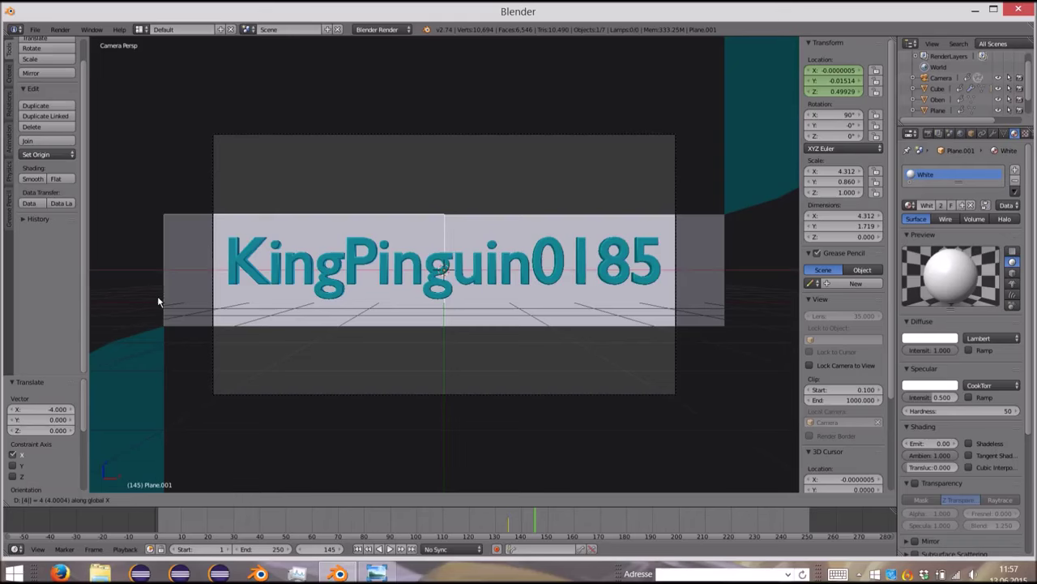
{"action": "key", "text": "Return"}
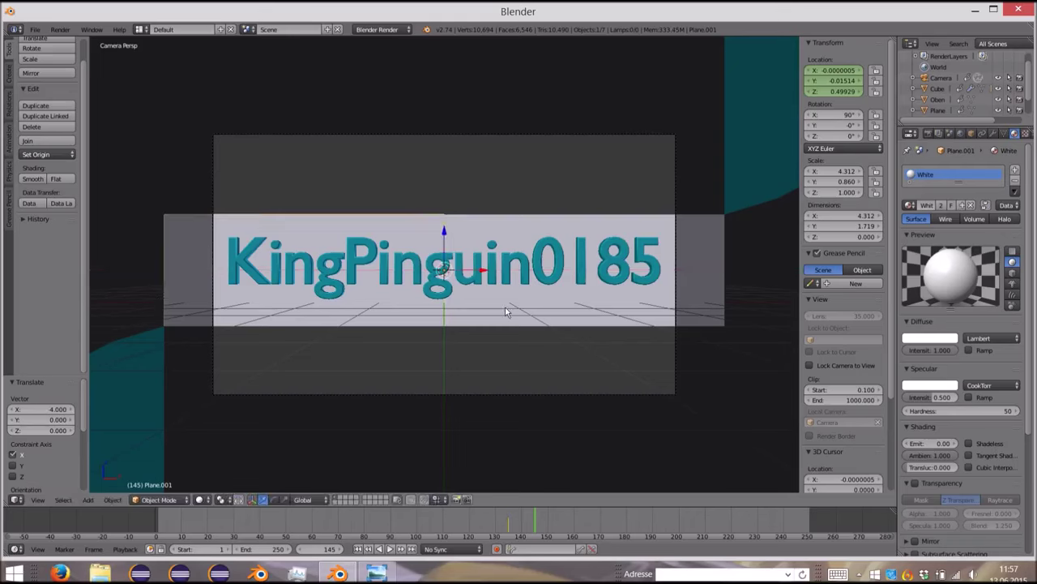
Step: Key both white planes' location at frame 145, then play back from frame 133 to check
{"action": "right_click", "coordinate": [506, 312], "text": "shift"}
{"action": "key", "text": "i"}
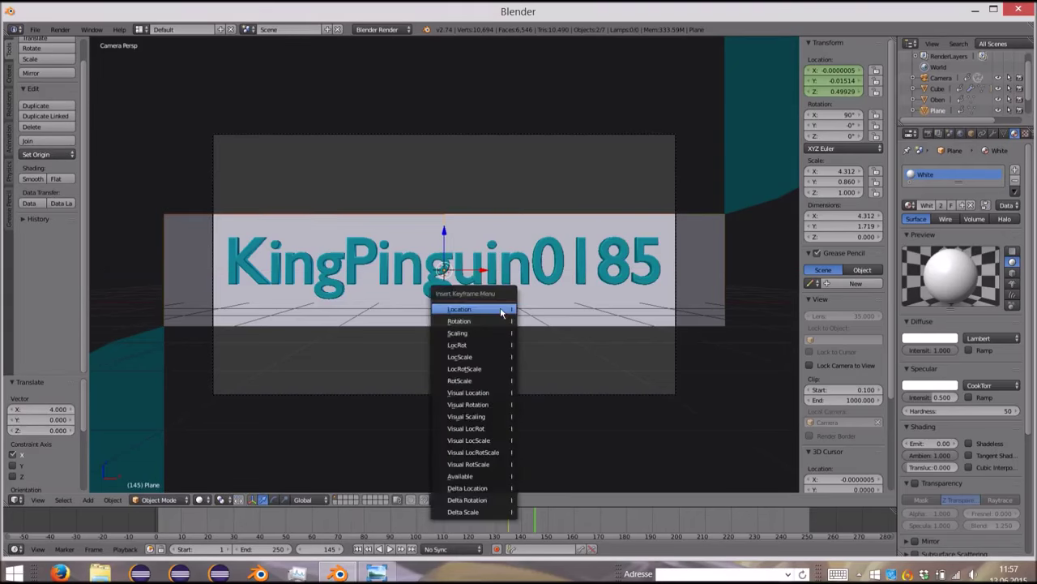
{"action": "left_click", "coordinate": [495, 314]}
{"action": "left_click_drag", "start_coordinate": [533, 536], "coordinate": [504, 537]}
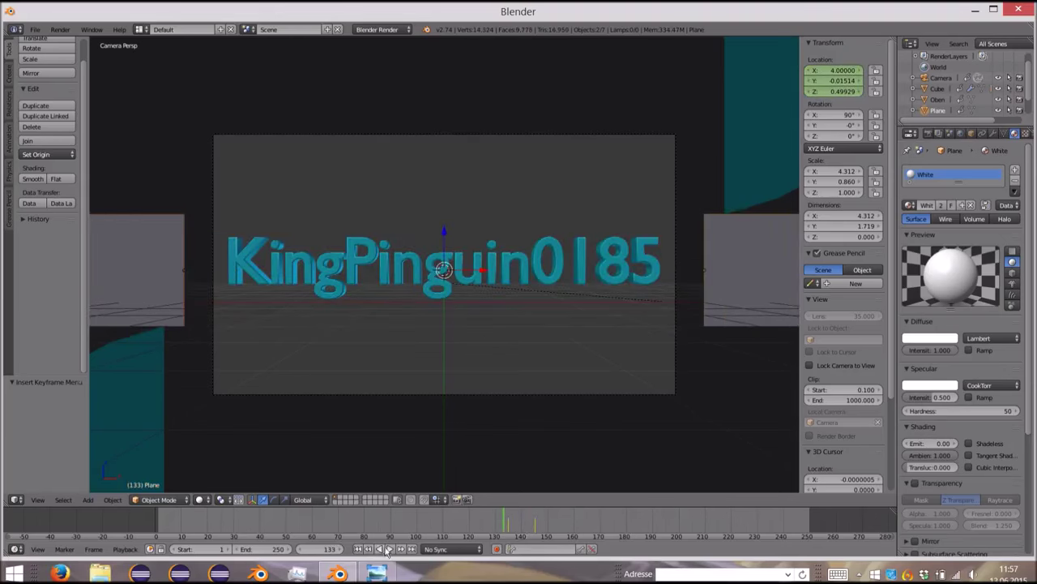
{"action": "left_click", "coordinate": [388, 550]}
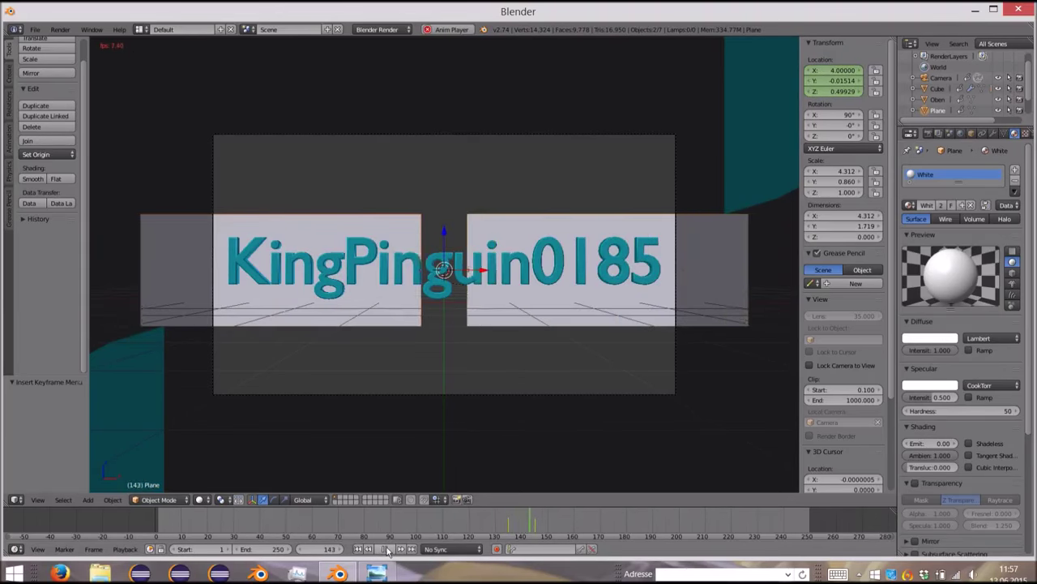
{"action": "left_click", "coordinate": [389, 550]}
{"action": "mouse_move", "coordinate": [519, 200]}
{"action": "middle_mouse_down"}
{"action": "mouse_move", "coordinate": [505, 207]}
{"action": "mouse_move", "coordinate": [498, 269]}
{"action": "mouse_move", "coordinate": [415, 234]}
{"action": "mouse_move", "coordinate": [624, 243]}
{"action": "mouse_move", "coordinate": [692, 235]}
{"action": "mouse_move", "coordinate": [500, 244]}
{"action": "middle_mouse_up"}
{"action": "scroll", "coordinate": [500, 244], "scroll_direction": "down", "scroll_amount": 4}
Step: At frame 150, key the teal half-discs' transform in their edge-on position
{"action": "scroll", "coordinate": [602, 131], "scroll_direction": "up", "scroll_amount": 1}
{"action": "scroll", "coordinate": [601, 131], "scroll_direction": "down", "scroll_amount": 5}
{"action": "scroll", "coordinate": [608, 72], "scroll_direction": "down", "scroll_amount": 4}
{"action": "scroll", "coordinate": [621, 138], "scroll_direction": "up", "scroll_amount": 6}
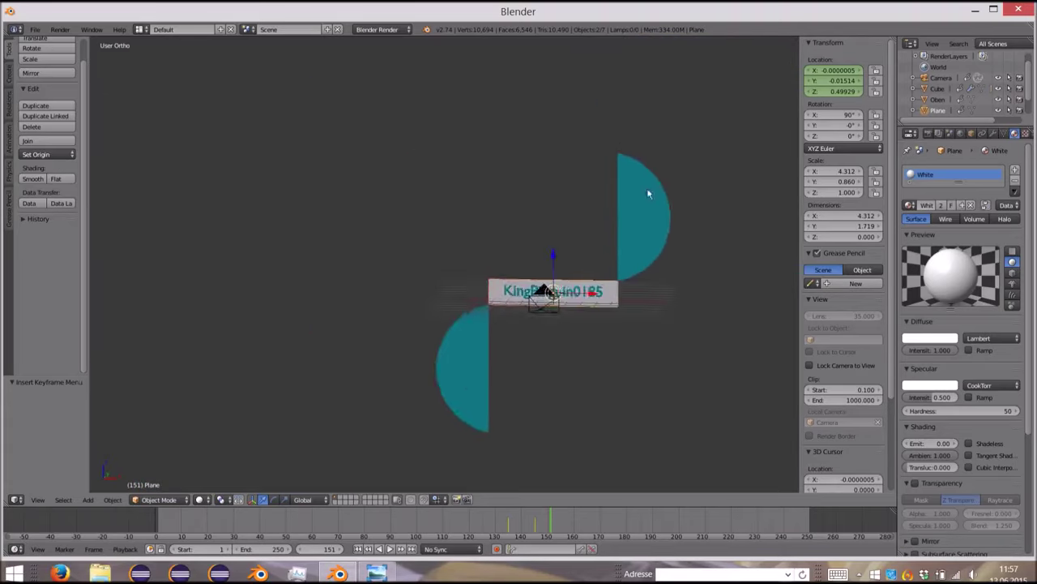
{"action": "scroll", "coordinate": [486, 391], "scroll_direction": "up", "scroll_amount": 4}
{"action": "scroll", "coordinate": [465, 355], "scroll_direction": "up", "scroll_amount": 4}
{"action": "scroll", "coordinate": [447, 380], "scroll_direction": "down", "scroll_amount": 4}
{"action": "scroll", "coordinate": [446, 379], "scroll_direction": "up", "scroll_amount": 3}
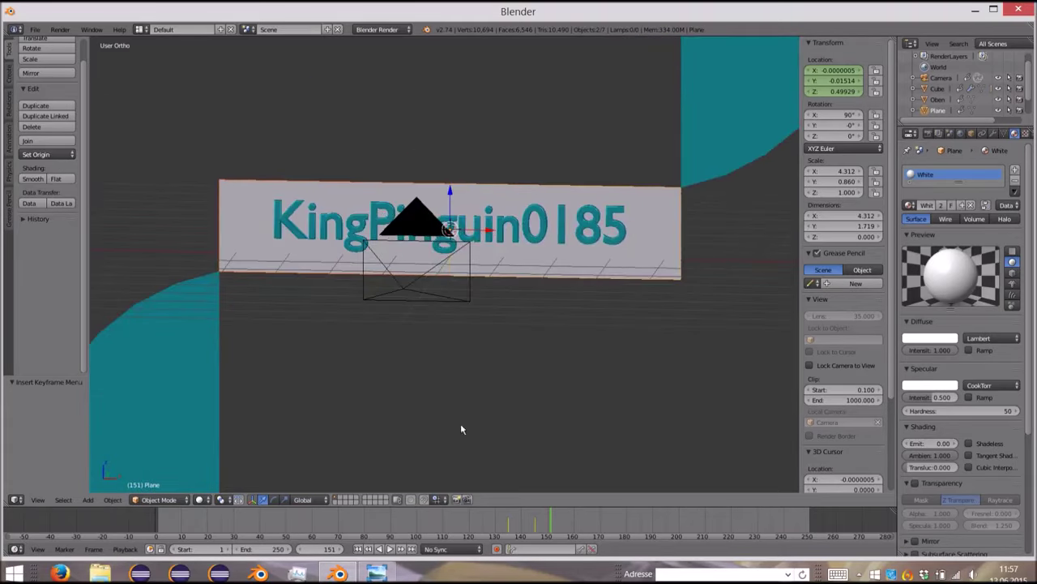
{"action": "left_click", "coordinate": [549, 525]}
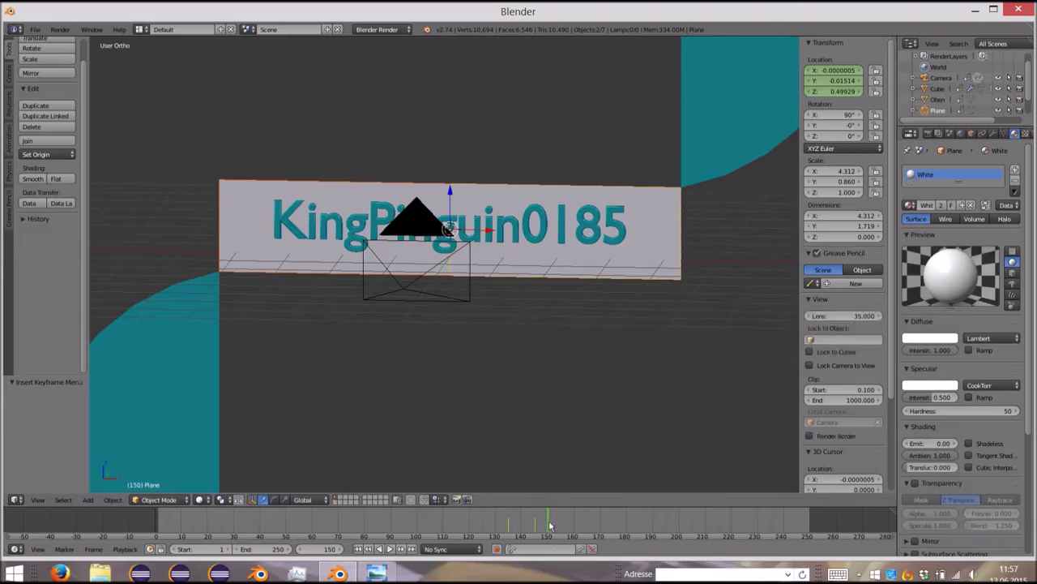
{"action": "right_click", "coordinate": [708, 160]}
{"action": "right_click", "coordinate": [185, 354]}
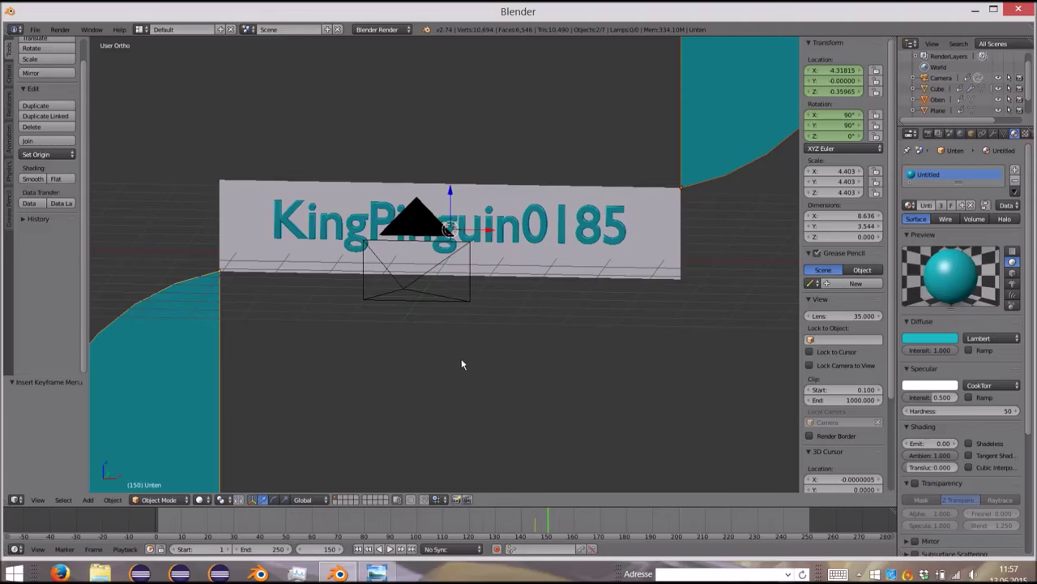
{"action": "key", "text": "i"}
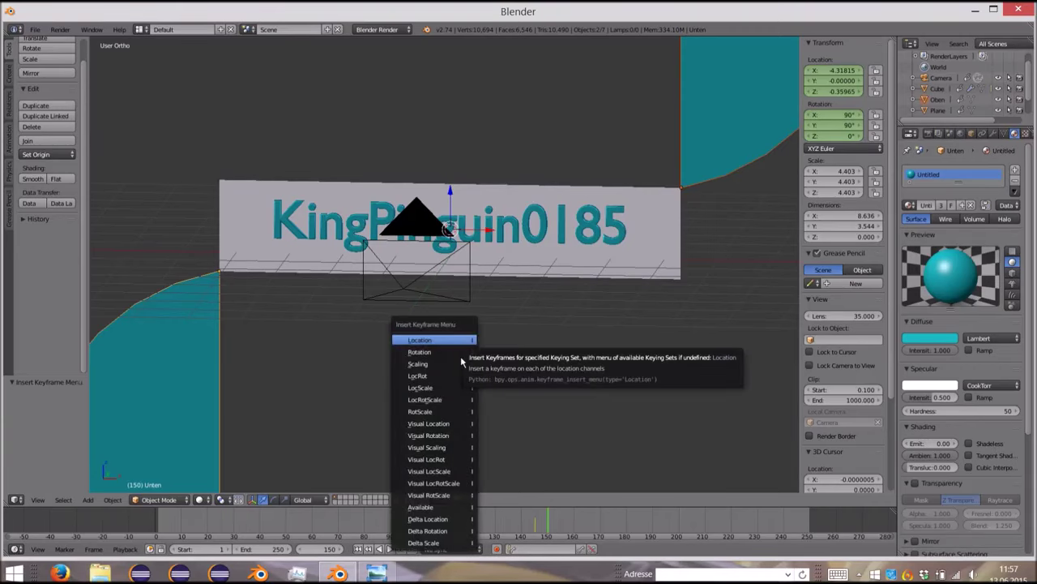
{"action": "left_click", "coordinate": [460, 356]}
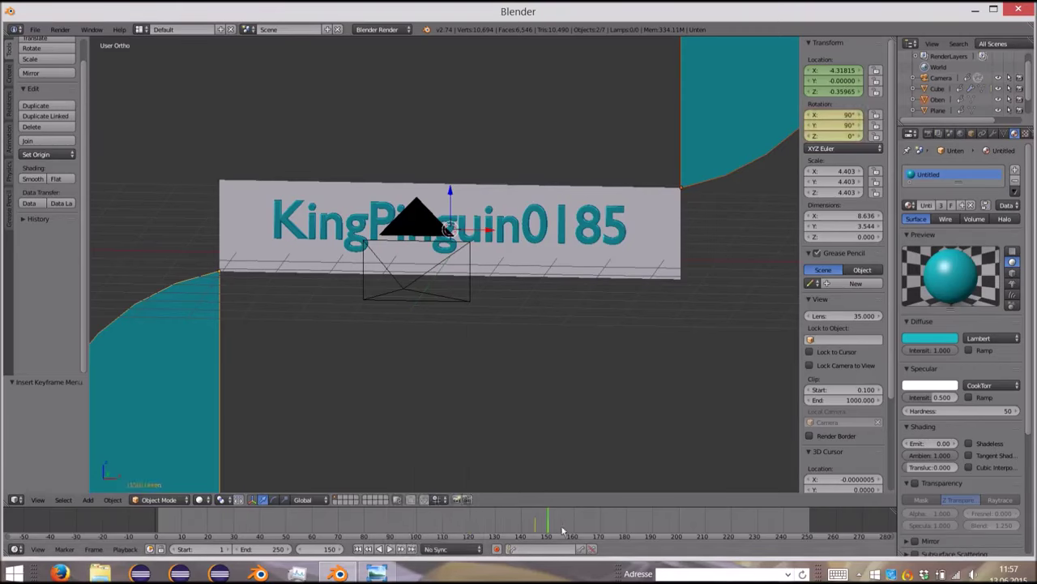
Step: At frame 160, rotate the lower teal half-disc 90° about Y
{"action": "left_click_drag", "start_coordinate": [546, 523], "coordinate": [574, 523]}
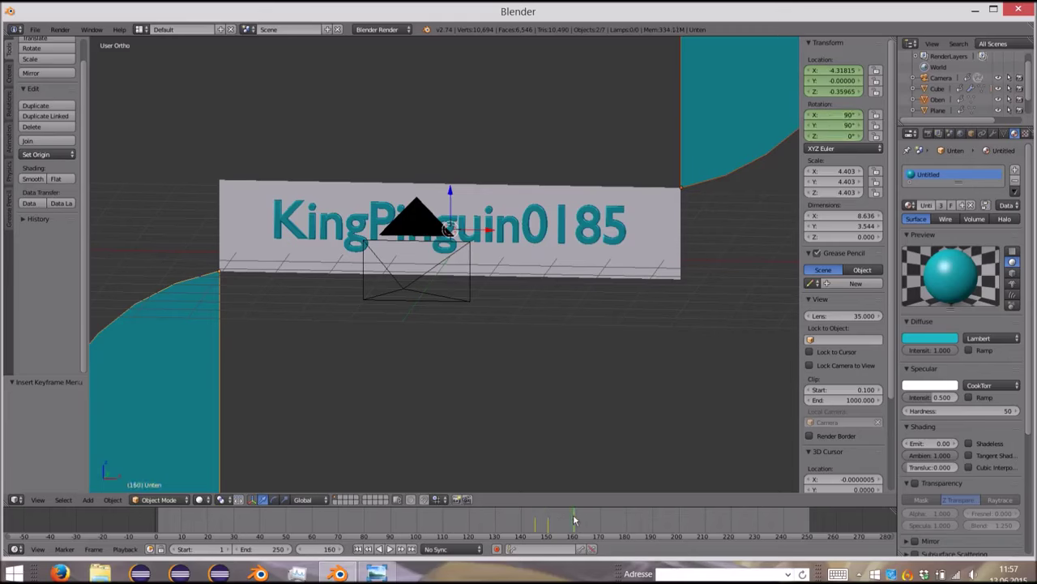
{"action": "right_click", "coordinate": [200, 355]}
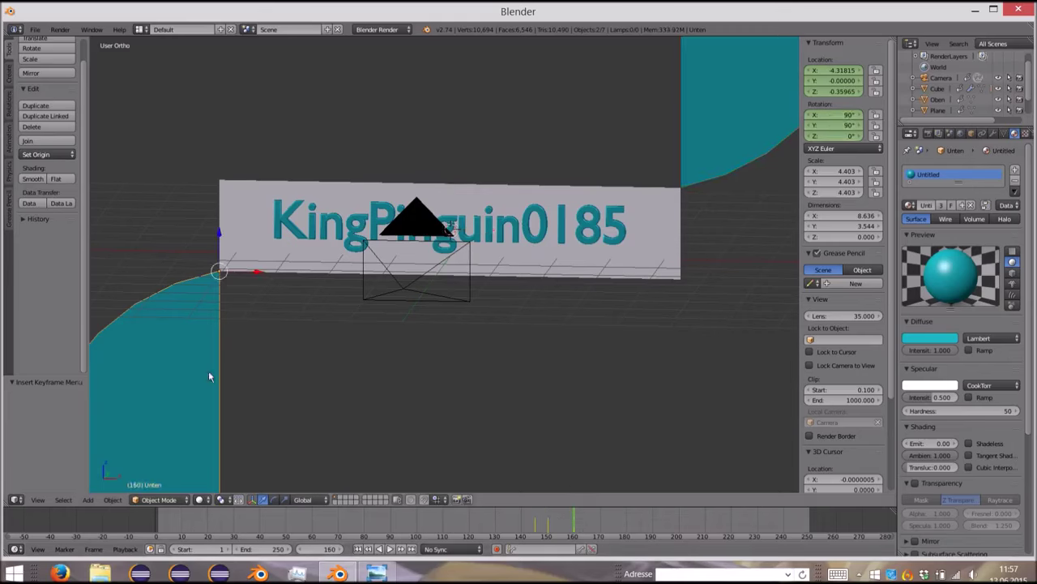
{"action": "key", "text": "r"}
{"action": "type", "text": "y"}
{"action": "type", "text": "90"}
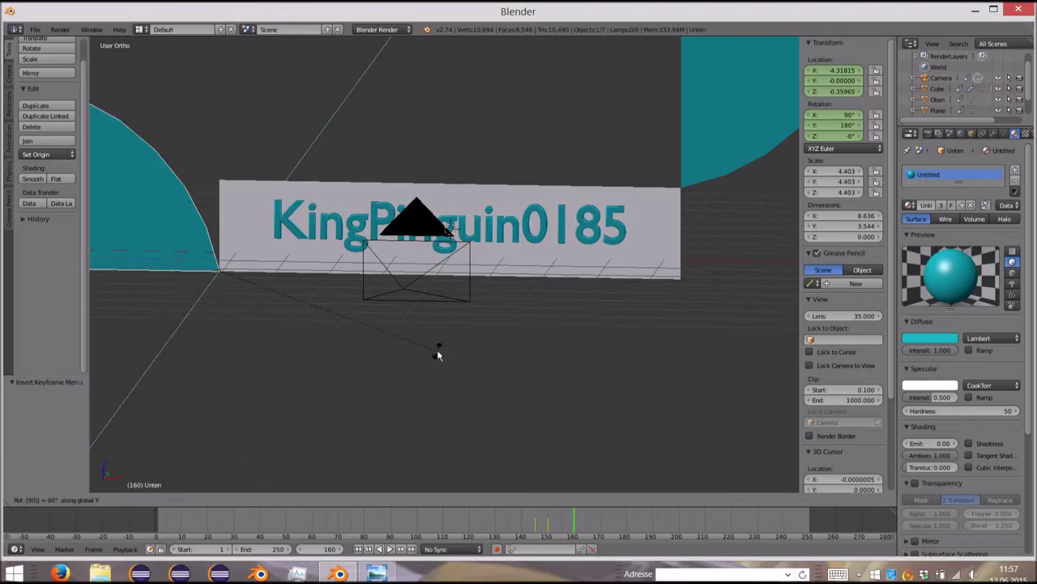
{"action": "key", "text": "minus"}
{"action": "key", "text": "Return"}
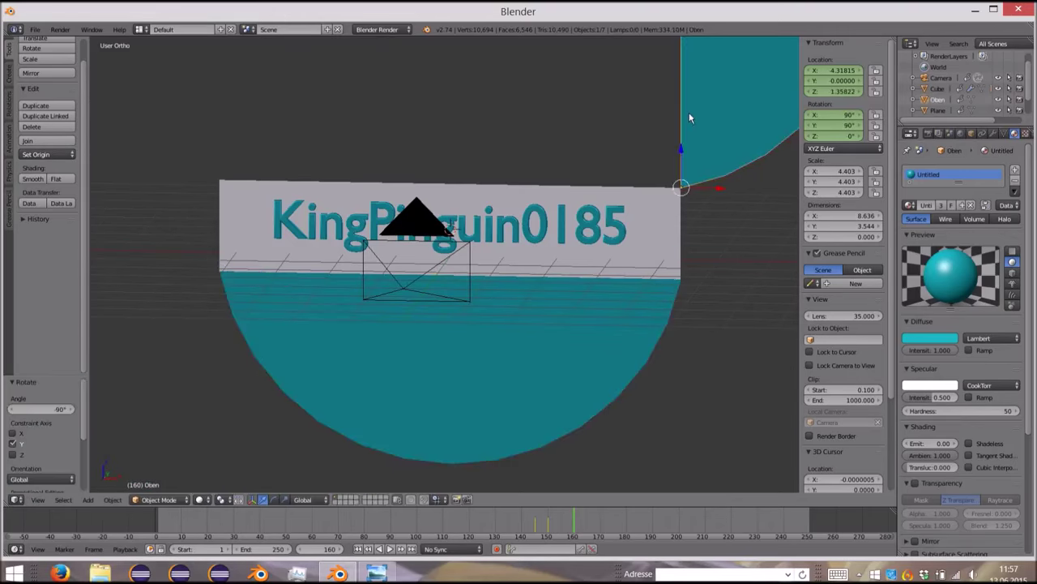
{"action": "key", "text": "r"}
{"action": "key", "text": "y"}
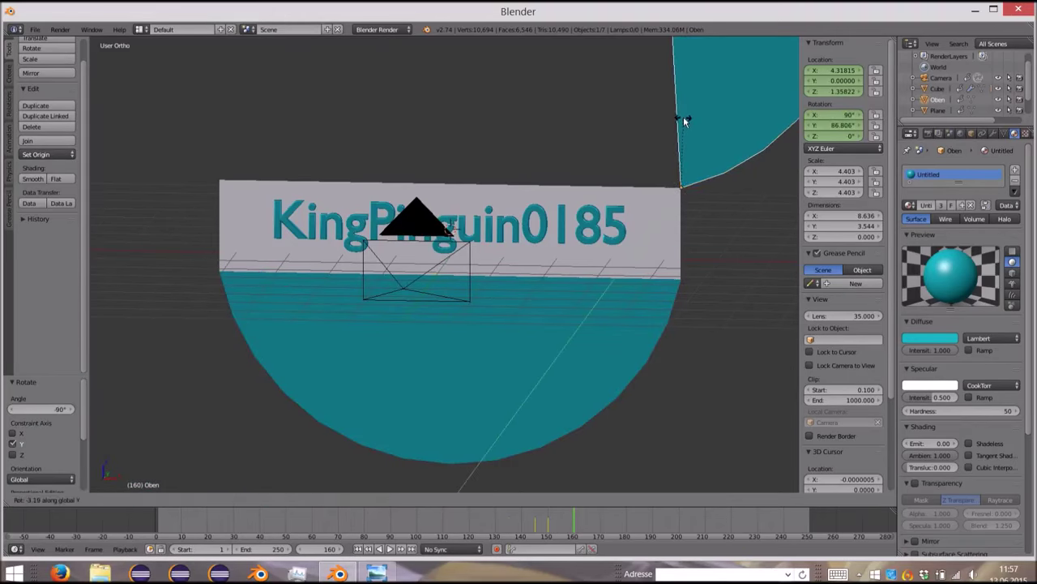
{"action": "key", "text": "Escape"}
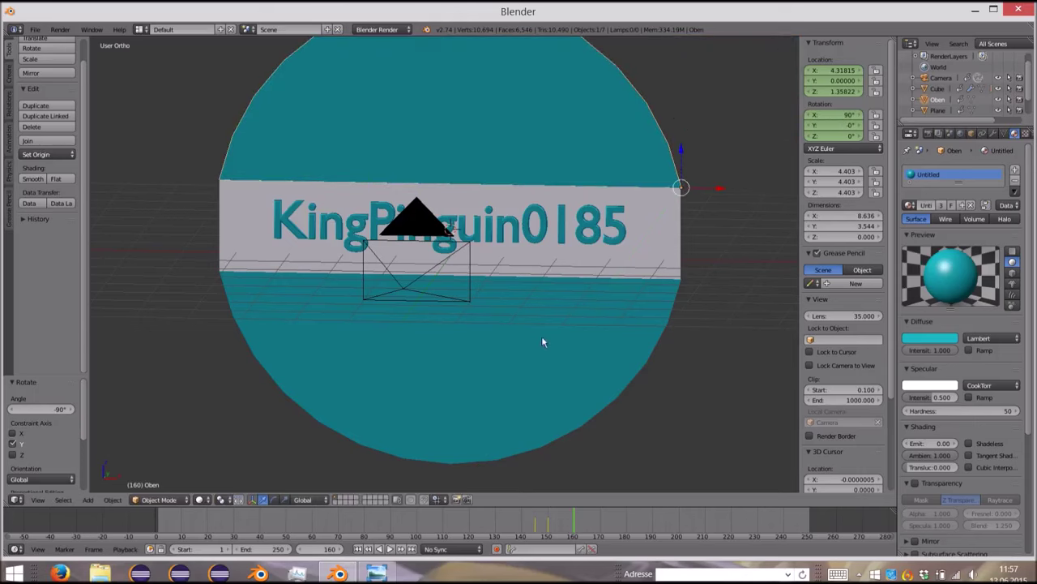
Step: Key the lower half-disc's rotation at frame 160 and scrub back to frame 149 to check
{"action": "right_click", "coordinate": [543, 341]}
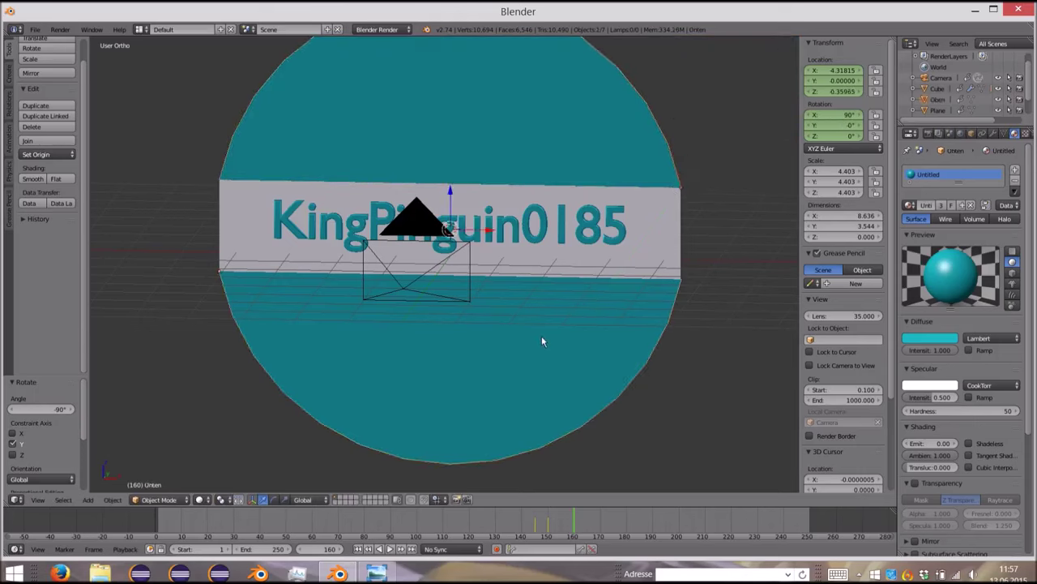
{"action": "key", "text": "i"}
{"action": "left_click", "coordinate": [542, 336]}
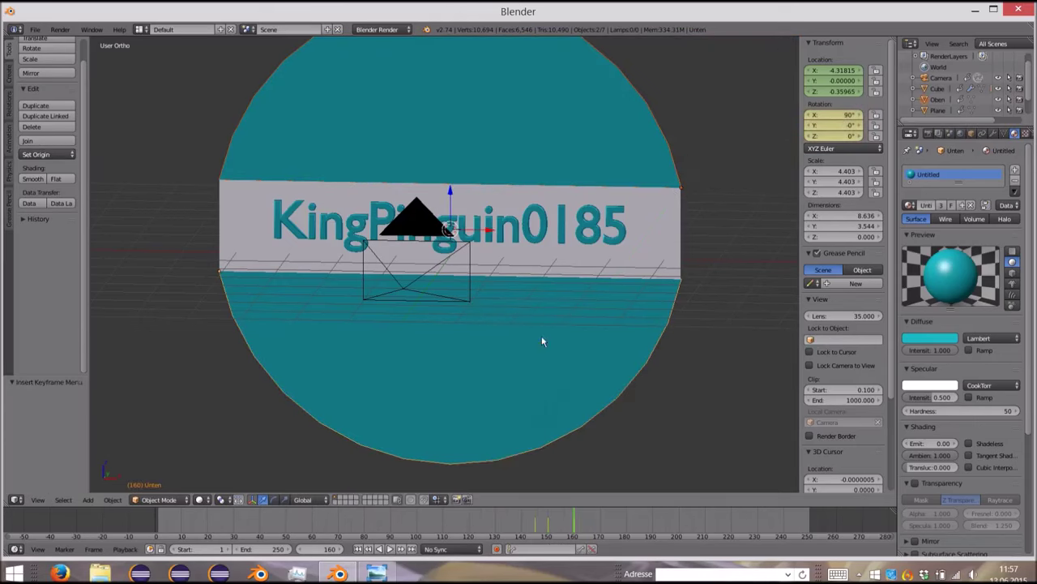
{"action": "mouse_move", "coordinate": [446, 321]}
{"action": "middle_mouse_down"}
{"action": "mouse_move", "coordinate": [539, 306]}
{"action": "mouse_move", "coordinate": [435, 308]}
{"action": "mouse_move", "coordinate": [435, 326]}
{"action": "mouse_move", "coordinate": [490, 364]}
{"action": "middle_mouse_up"}
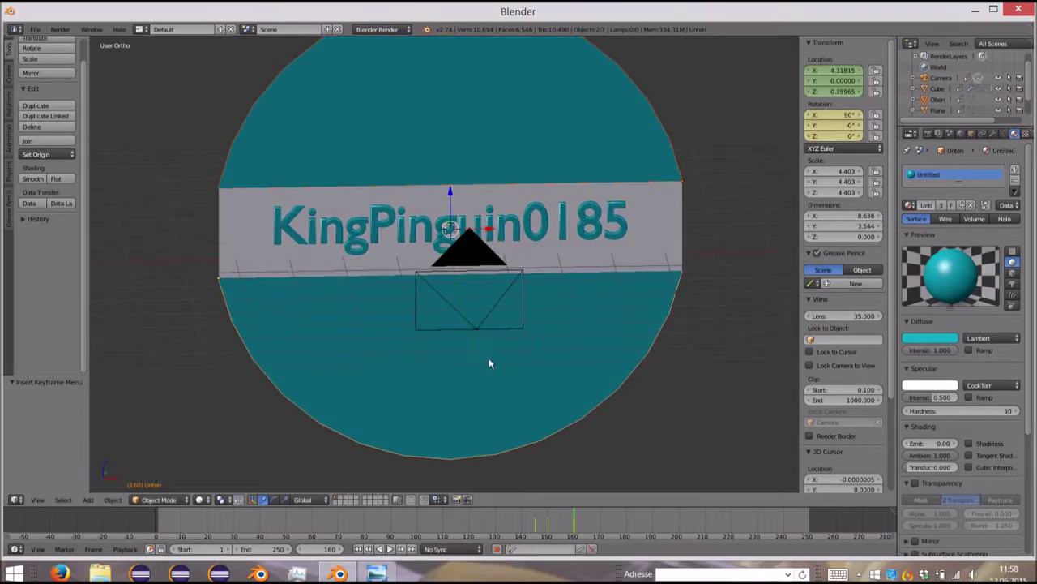
{"action": "mouse_move", "coordinate": [572, 525]}
{"action": "left_mouse_down"}
{"action": "mouse_move", "coordinate": [532, 523]}
{"action": "mouse_move", "coordinate": [598, 522]}
{"action": "left_mouse_up"}
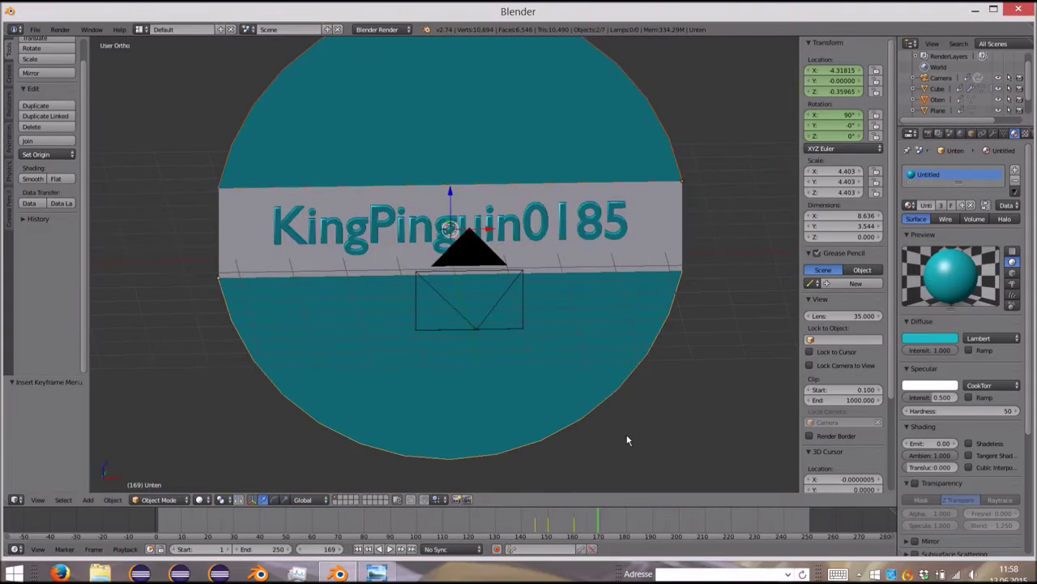
{"action": "key", "text": "alt+Tab"}
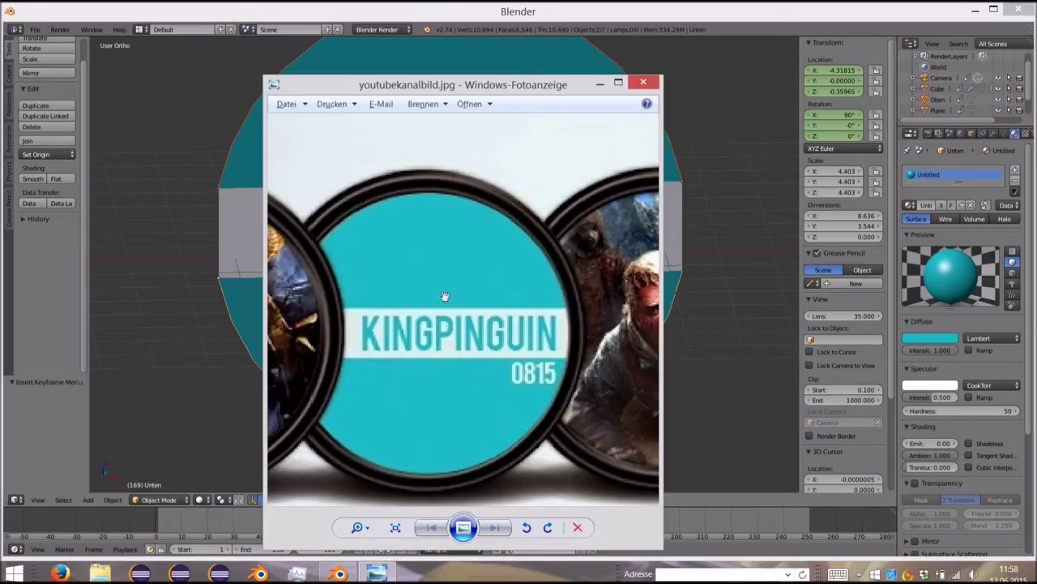
Step: Compare with the youtubekanalbild.jpg reference, switch to front view, and set the 3D cursor below the text
{"action": "key", "text": "alt+Tab"}
{"action": "key", "text": "KP_1"}
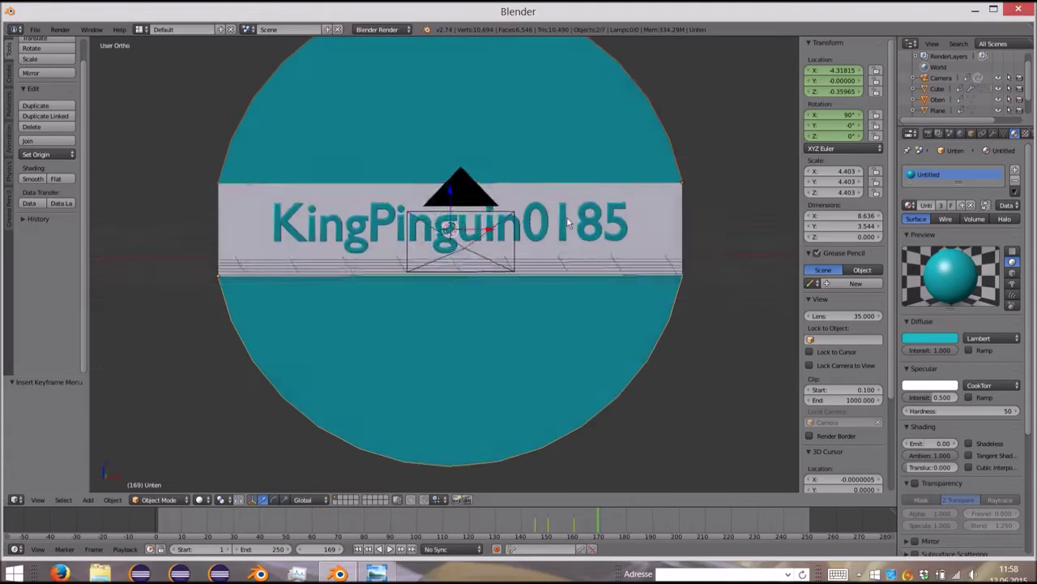
{"action": "key", "text": "alt+Tab"}
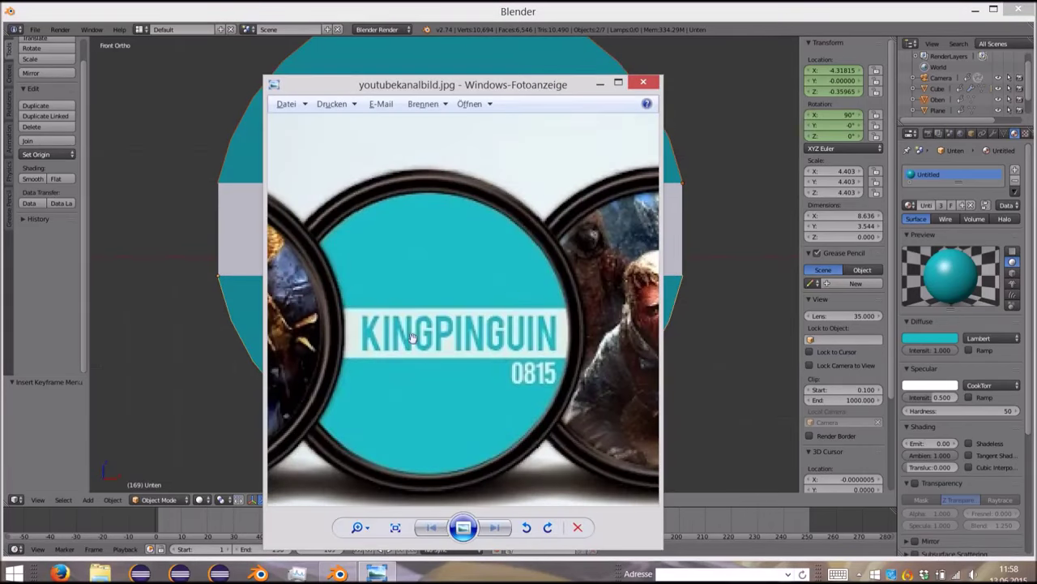
{"action": "key", "text": "alt+Tab"}
{"action": "left_click", "coordinate": [415, 270]}
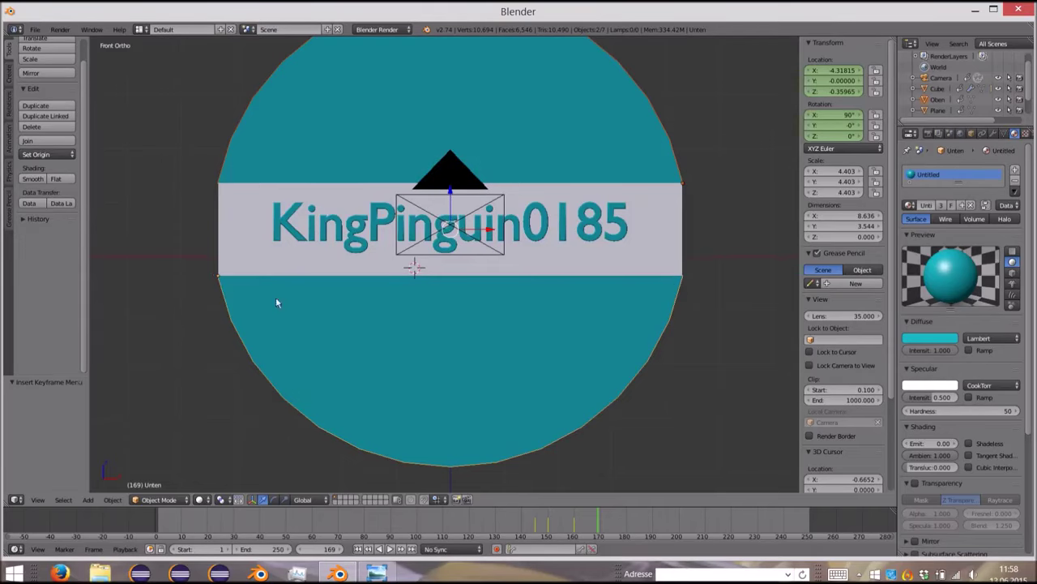
Step: Add a 32-vertex circle mesh at the 3D cursor, inspect it obliquely, then delete it
{"action": "scroll", "coordinate": [275, 297], "scroll_direction": "down", "scroll_amount": 4}
{"action": "scroll", "coordinate": [392, 197], "scroll_direction": "up", "scroll_amount": 4}
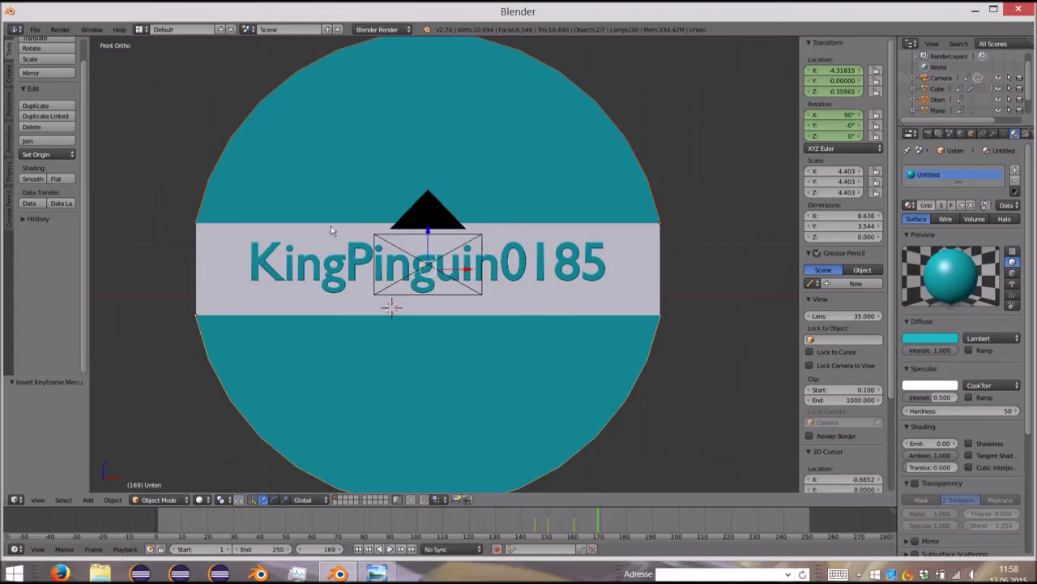
{"action": "key", "text": "shift+a"}
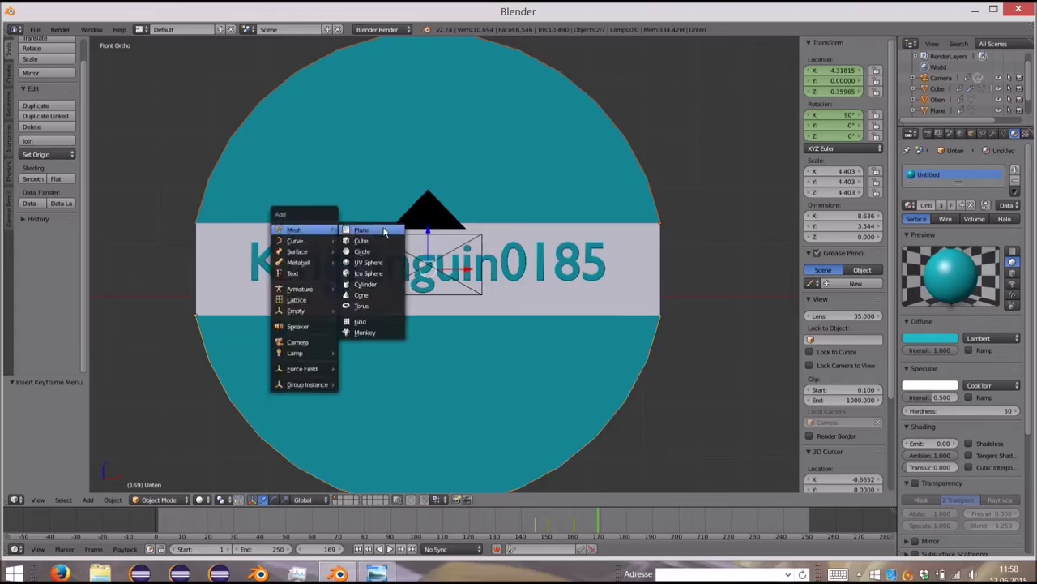
{"action": "left_click", "coordinate": [380, 256]}
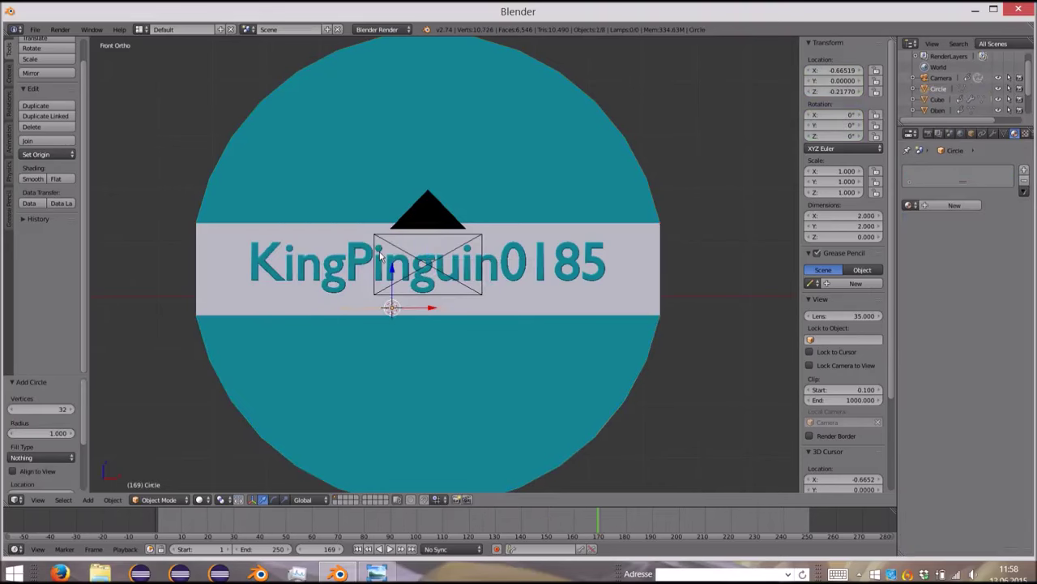
{"action": "middle_click_drag", "start_coordinate": [376, 274], "coordinate": [412, 354]}
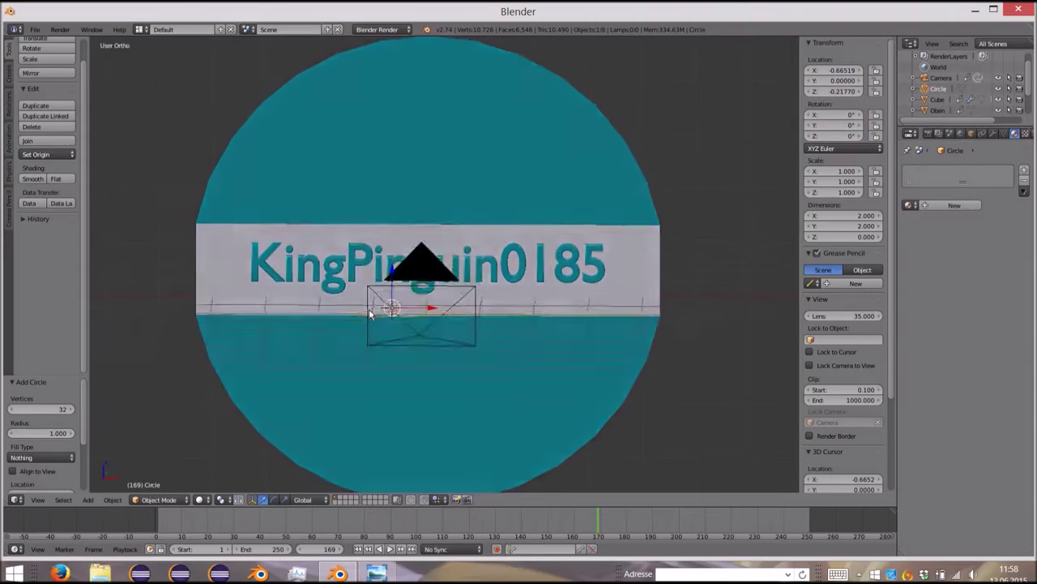
{"action": "key", "text": "x"}
{"action": "left_click", "coordinate": [410, 350]}
Step: Select the teal half-discs and orbit the view around the disc
{"action": "right_click", "coordinate": [430, 255]}
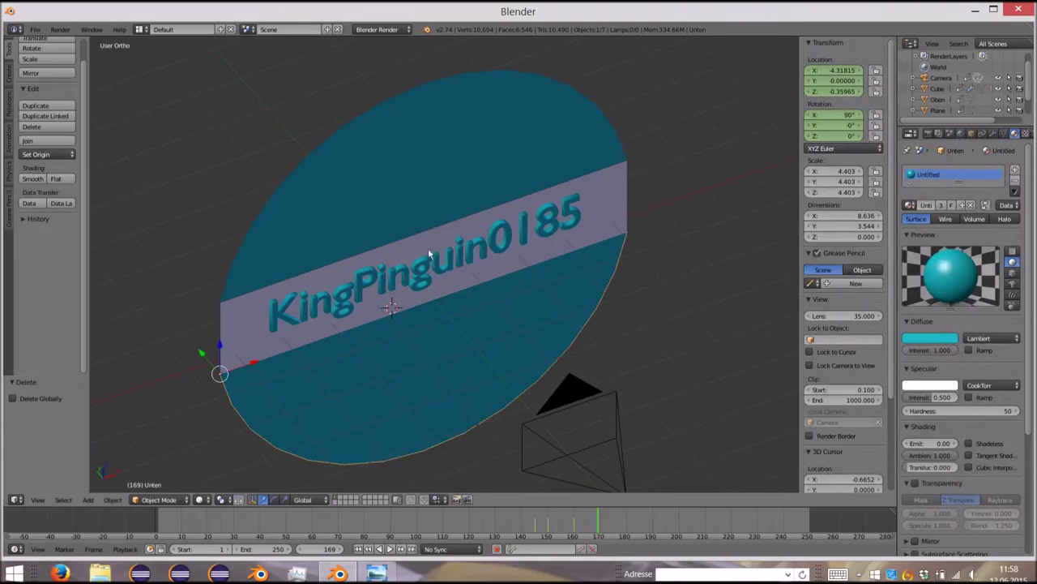
{"action": "right_click", "coordinate": [435, 196]}
{"action": "right_click", "coordinate": [465, 318]}
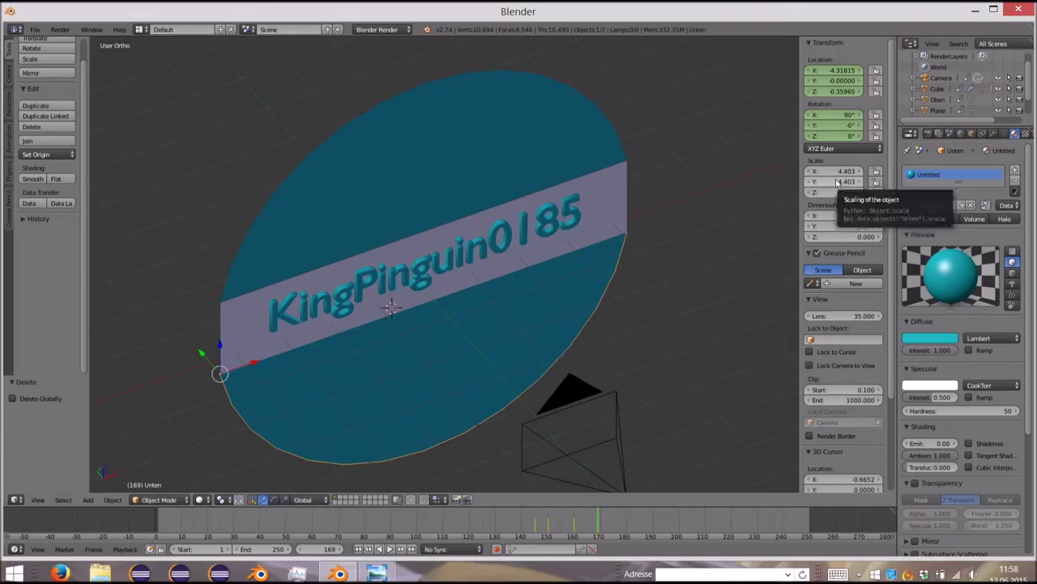
{"action": "mouse_move", "coordinate": [360, 236]}
{"action": "middle_mouse_down"}
{"action": "mouse_move", "coordinate": [350, 229]}
{"action": "mouse_move", "coordinate": [400, 183]}
{"action": "mouse_move", "coordinate": [343, 179]}
{"action": "mouse_move", "coordinate": [500, 296]}
{"action": "middle_mouse_up"}
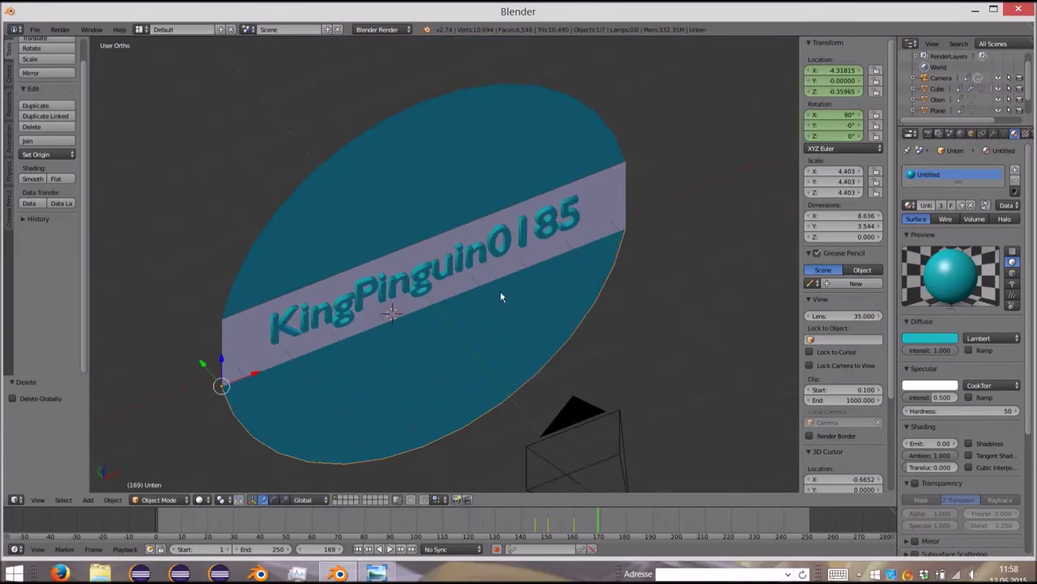
{"action": "scroll", "coordinate": [522, 293], "scroll_direction": "down", "scroll_amount": 2}
{"action": "scroll", "coordinate": [370, 199], "scroll_direction": "up", "scroll_amount": 1}
{"action": "scroll", "coordinate": [357, 184], "scroll_direction": "up", "scroll_amount": 3}
Step: Add a new circle mesh and set its X, Y and Z scale to 4.403
{"action": "key", "text": "shift+a"}
{"action": "mouse_move", "coordinate": [332, 177]}
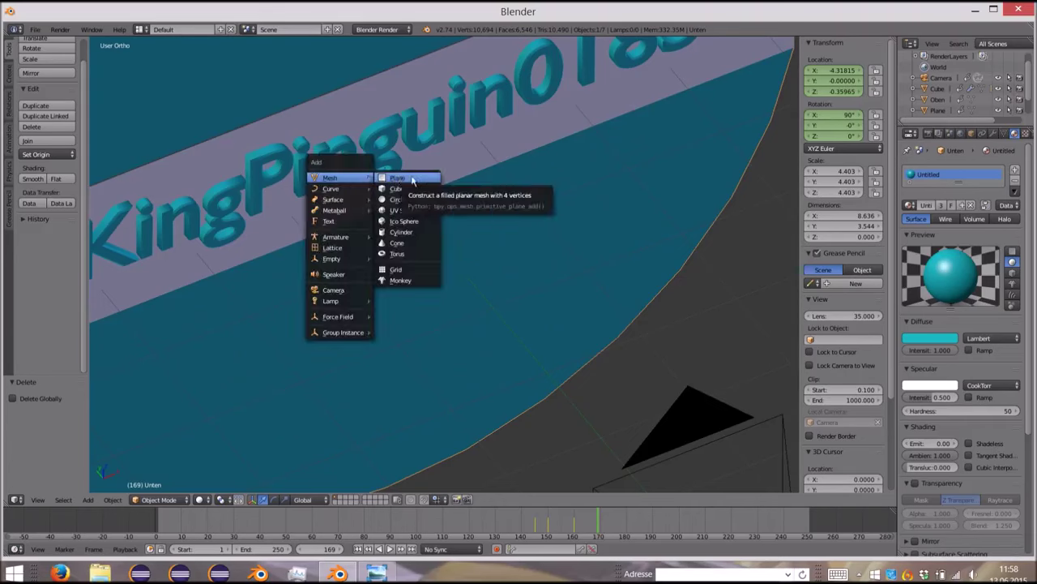
{"action": "key", "text": "shift+a"}
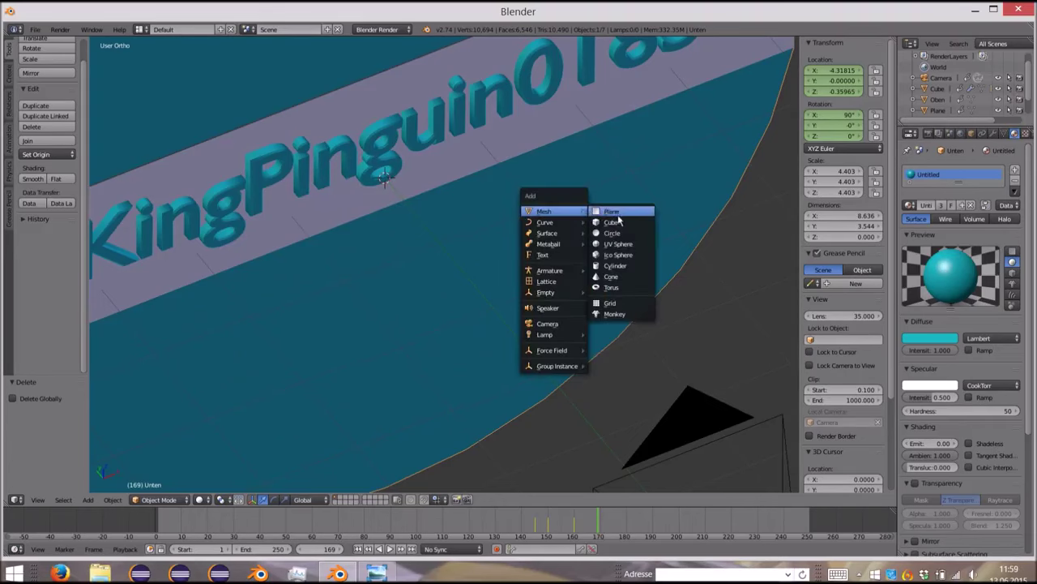
{"action": "left_click", "coordinate": [613, 233]}
{"action": "mouse_move", "coordinate": [416, 166]}
{"action": "middle_mouse_down"}
{"action": "mouse_move", "coordinate": [450, 219]}
{"action": "mouse_move", "coordinate": [389, 186]}
{"action": "middle_mouse_up"}
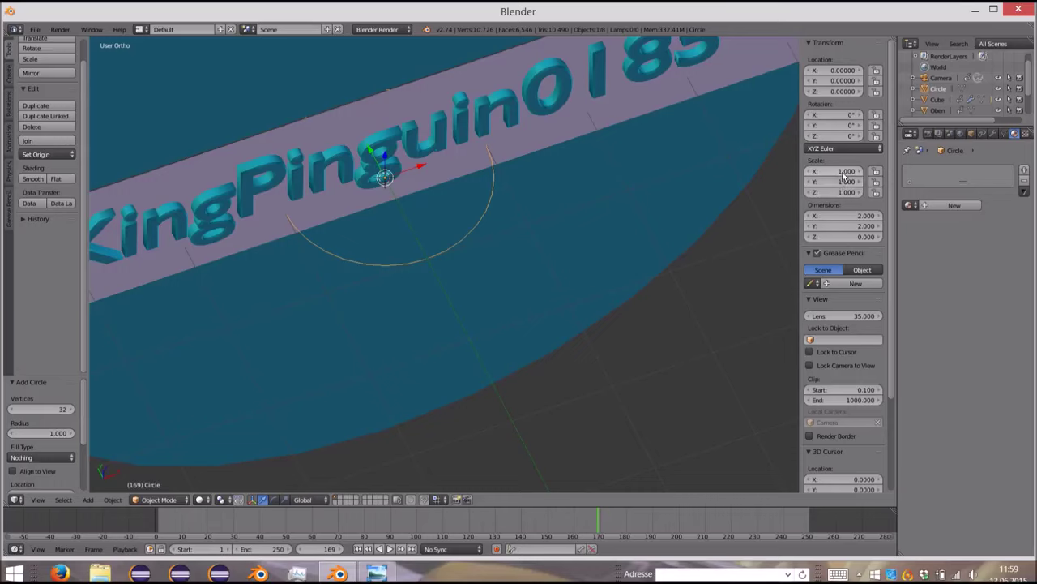
{"action": "left_click_drag", "start_coordinate": [845, 174], "coordinate": [845, 185]}
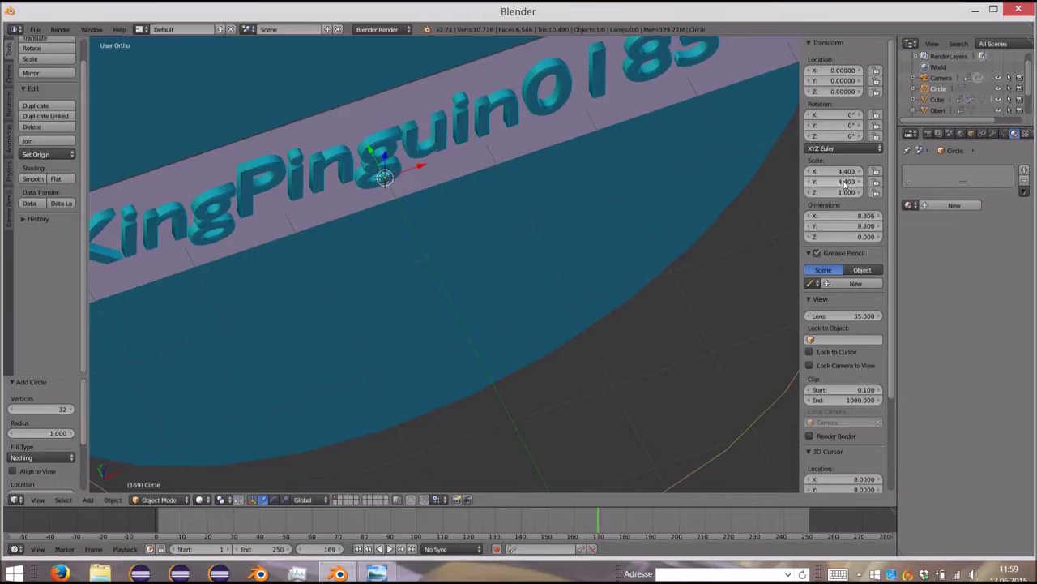
{"action": "left_click", "coordinate": [843, 191]}
{"action": "scroll", "coordinate": [505, 203], "scroll_direction": "down", "scroll_amount": 5}
{"action": "scroll", "coordinate": [526, 209], "scroll_direction": "down", "scroll_amount": 4}
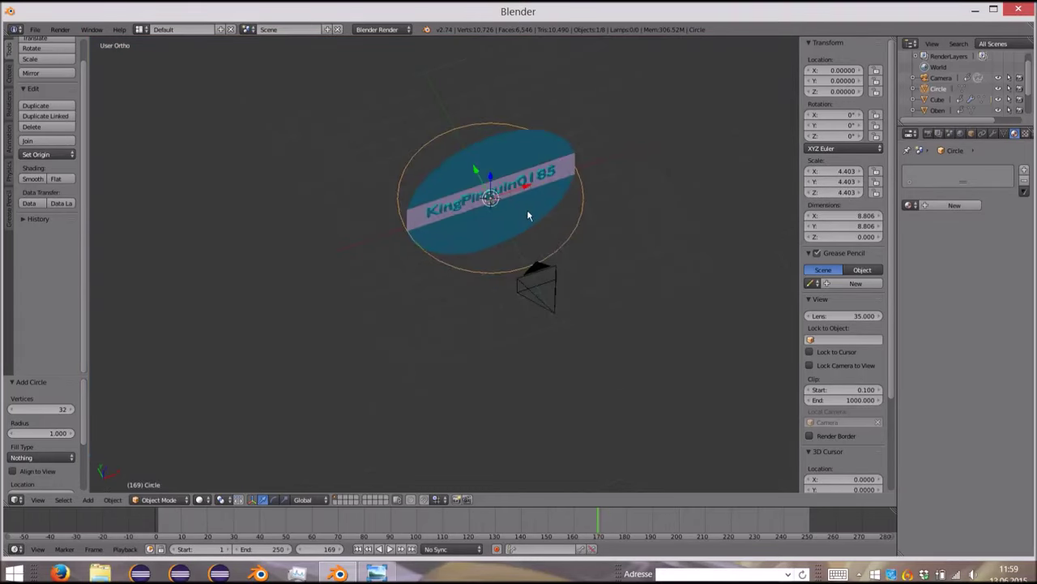
{"action": "middle_click_drag", "start_coordinate": [519, 247], "coordinate": [501, 125]}
{"action": "mouse_move", "coordinate": [467, 213]}
{"action": "middle_mouse_down"}
{"action": "mouse_move", "coordinate": [440, 234]}
{"action": "mouse_move", "coordinate": [451, 173]}
{"action": "mouse_move", "coordinate": [528, 156]}
{"action": "middle_mouse_up"}
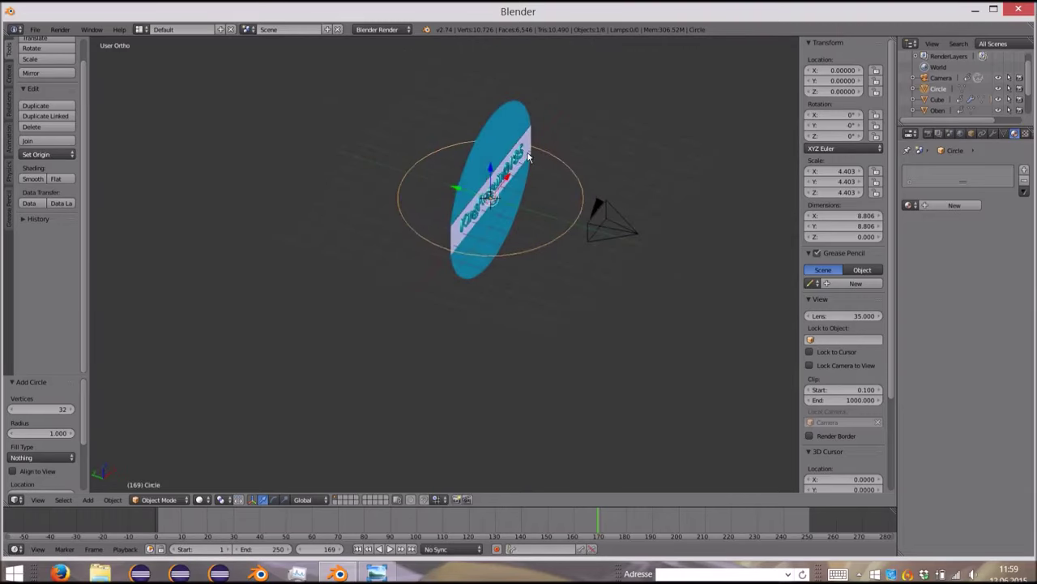
Step: Rotate the circle 90° about X and switch to camera view
{"action": "key", "text": "r"}
{"action": "key", "text": "x"}
{"action": "key", "text": "9"}
{"action": "key", "text": "0"}
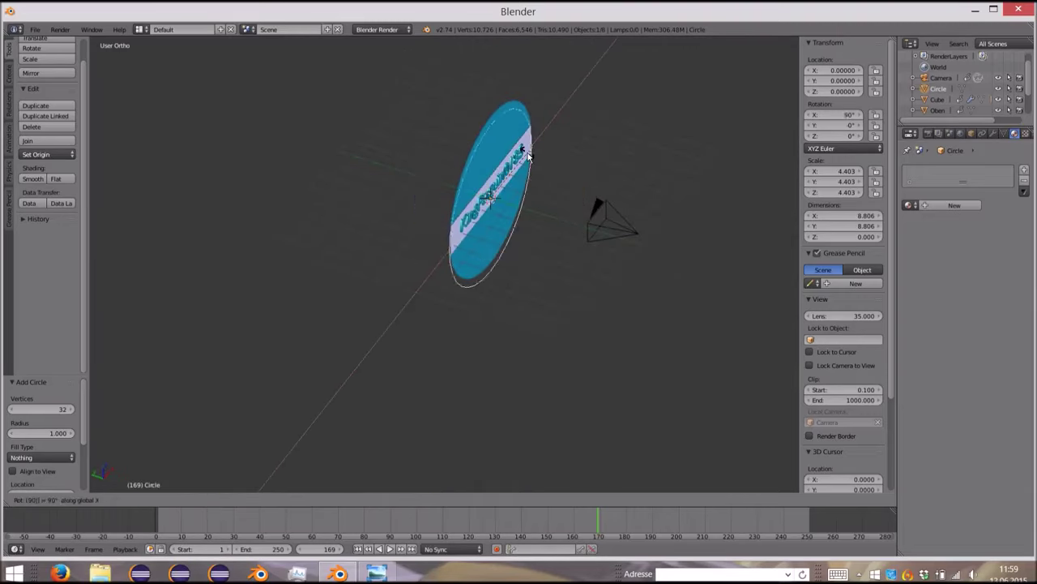
{"action": "key", "text": "Return"}
{"action": "mouse_move", "coordinate": [527, 156]}
{"action": "middle_mouse_down"}
{"action": "mouse_move", "coordinate": [467, 113]}
{"action": "mouse_move", "coordinate": [442, 111]}
{"action": "middle_mouse_up"}
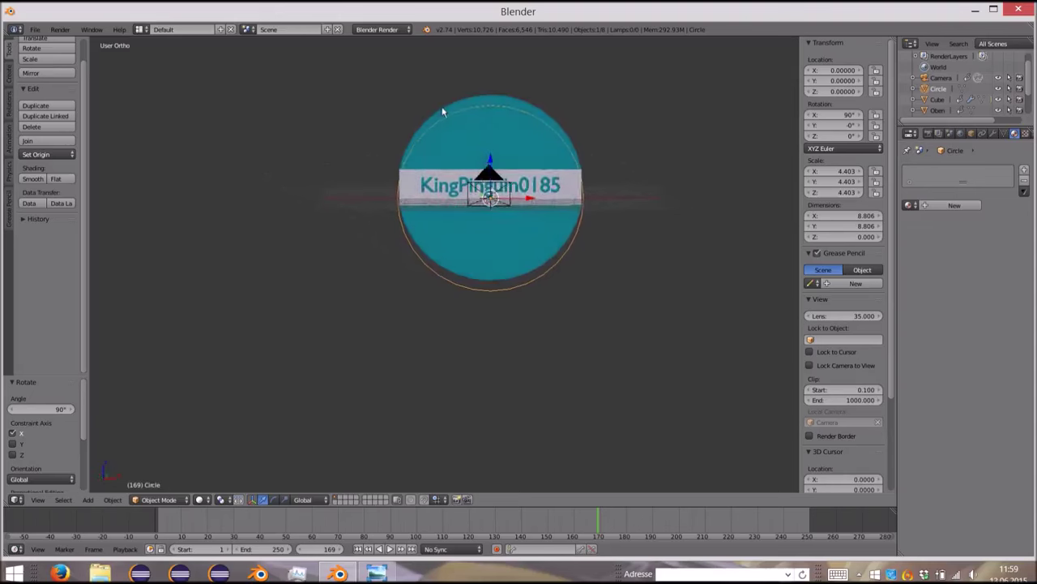
{"action": "key", "text": "KP_0"}
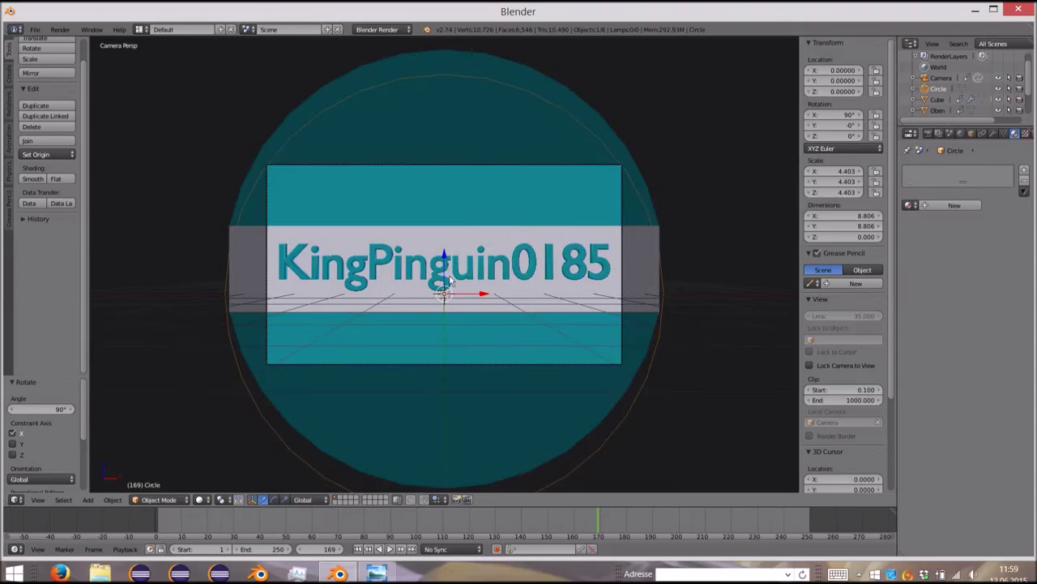
Step: Snap the 3D cursor to the white text plane's centre, move the circle onto it, and compare with the reference
{"action": "right_click", "coordinate": [498, 166]}
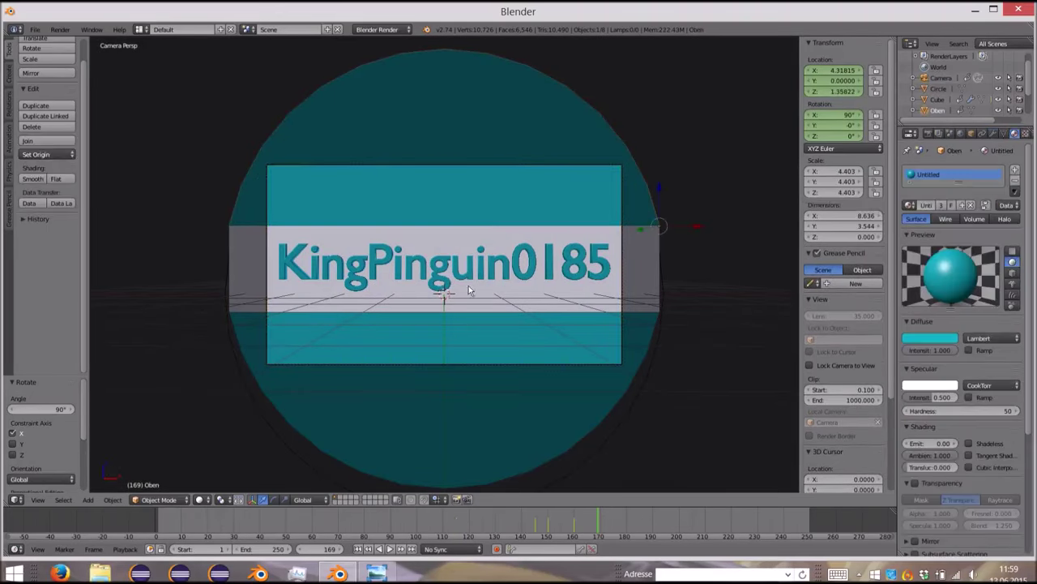
{"action": "right_click", "coordinate": [484, 293]}
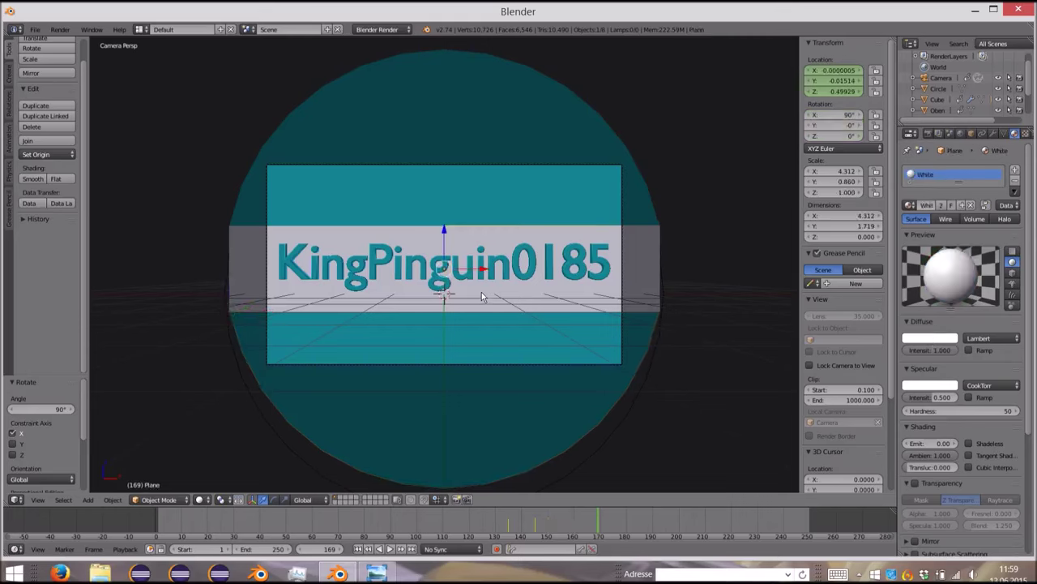
{"action": "key", "text": "shift+s"}
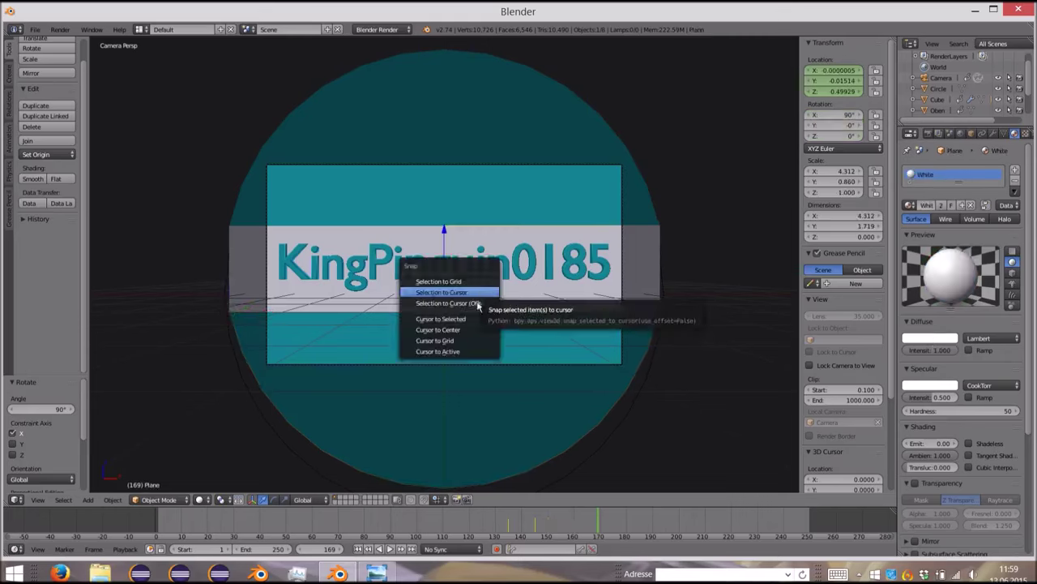
{"action": "left_click", "coordinate": [466, 315]}
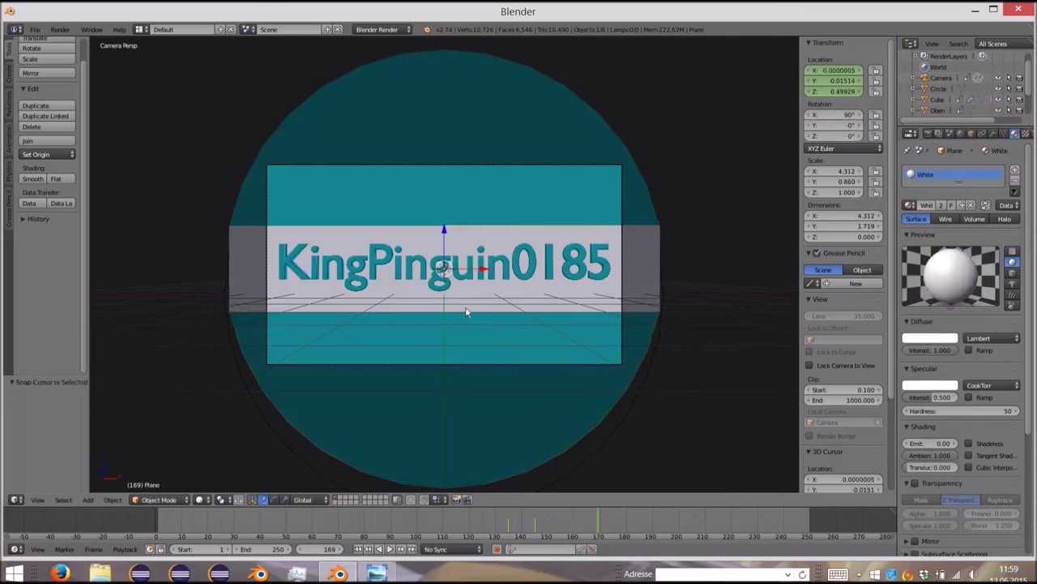
{"action": "right_click", "coordinate": [660, 342]}
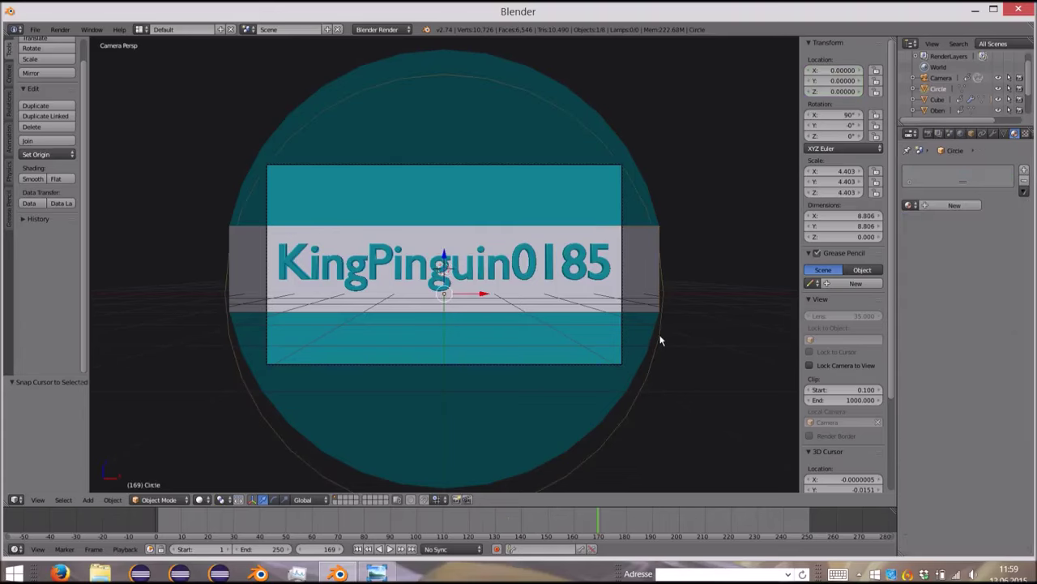
{"action": "key", "text": "shift+s"}
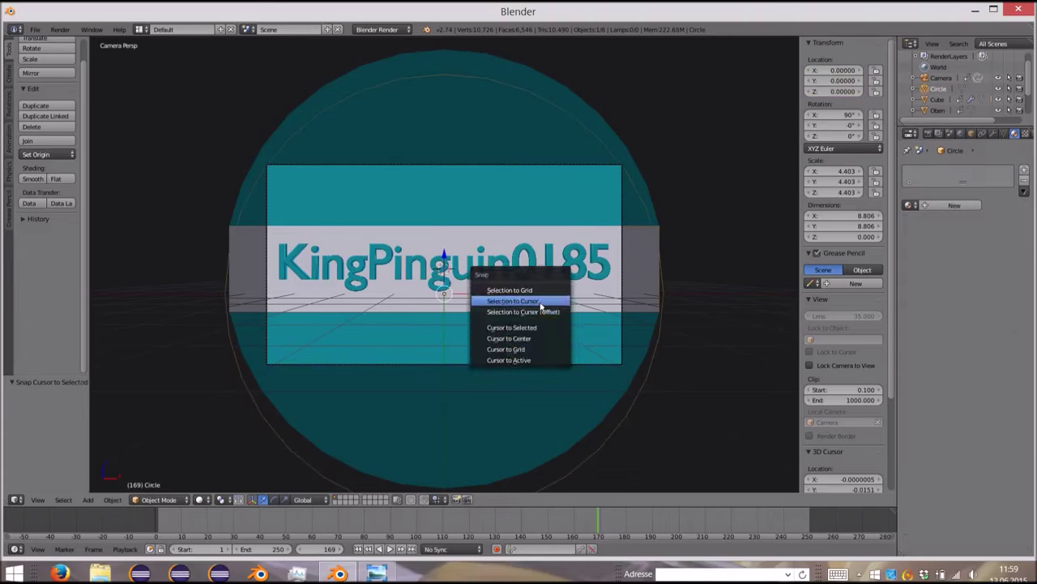
{"action": "left_click", "coordinate": [530, 301]}
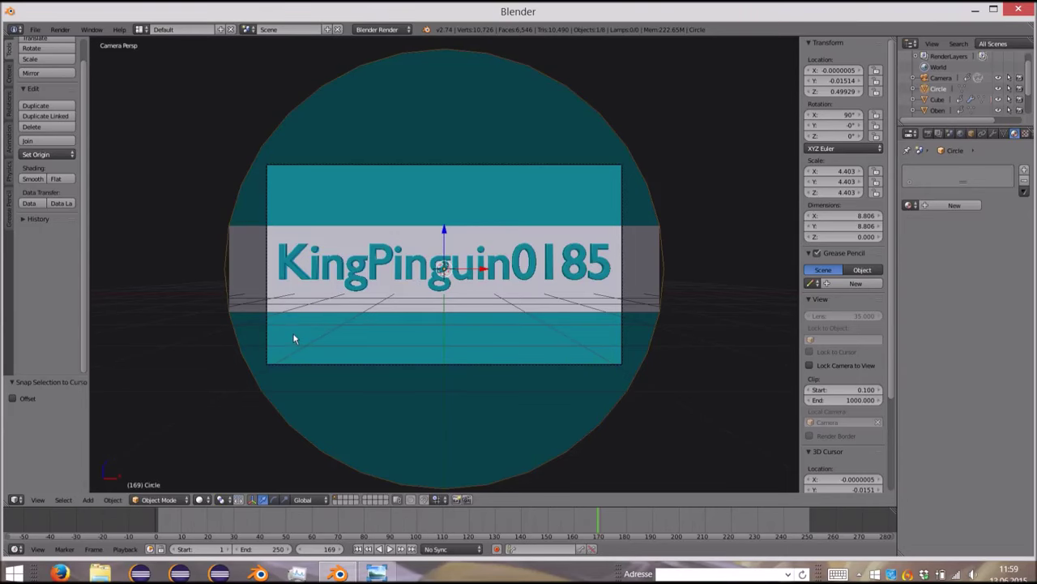
{"action": "key", "text": "alt+Tab"}
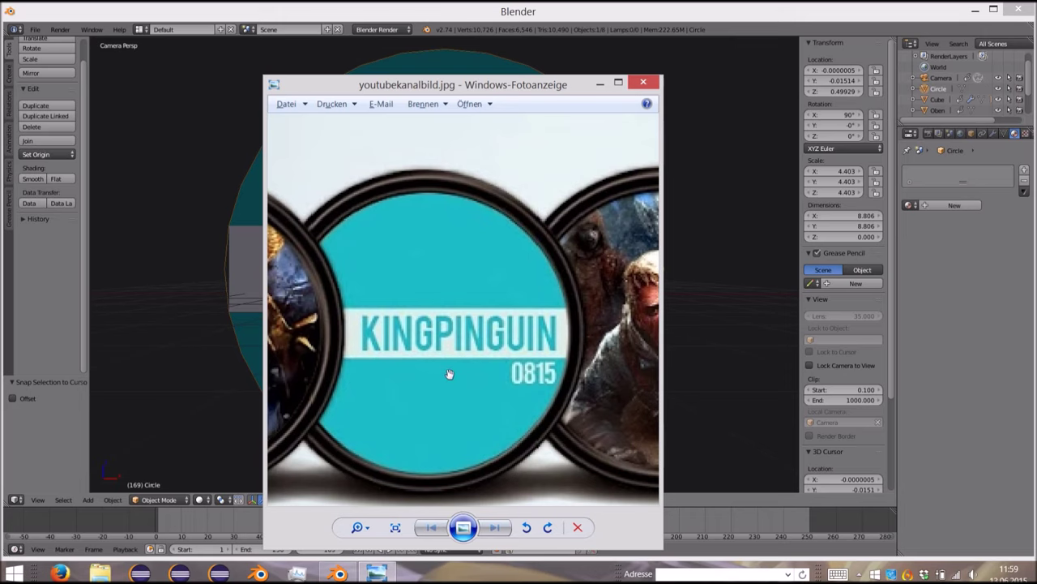
{"action": "key", "text": "alt+Tab"}
Step: Nudge the circle along Y so it sits just behind the teal disc
{"action": "mouse_move", "coordinate": [424, 347]}
{"action": "middle_mouse_down"}
{"action": "mouse_move", "coordinate": [380, 253]}
{"action": "mouse_move", "coordinate": [444, 292]}
{"action": "middle_mouse_up"}
{"action": "scroll", "coordinate": [444, 291], "scroll_direction": "down", "scroll_amount": 5}
{"action": "scroll", "coordinate": [625, 202], "scroll_direction": "down", "scroll_amount": 3}
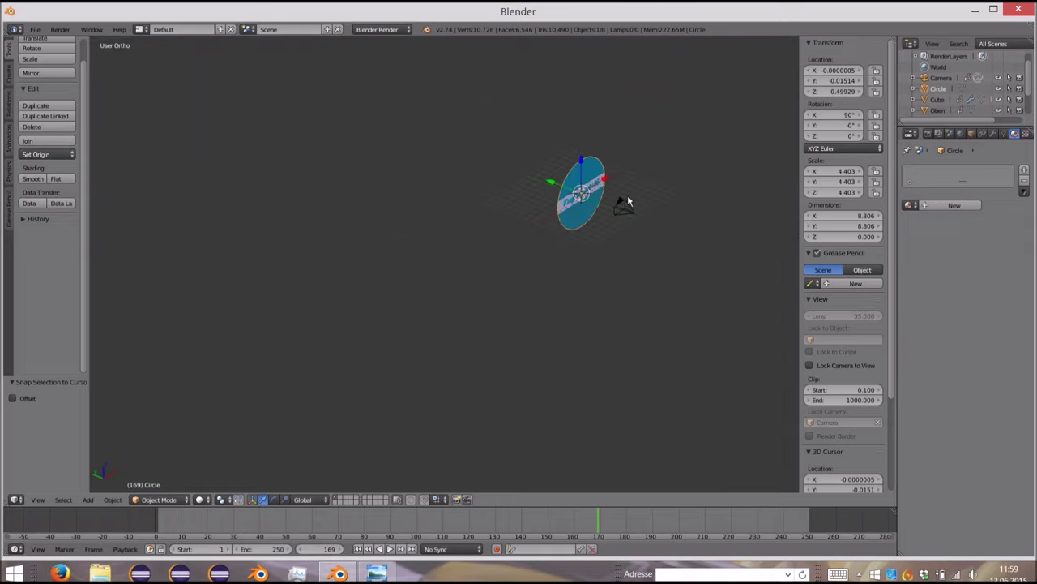
{"action": "scroll", "coordinate": [595, 186], "scroll_direction": "up", "scroll_amount": 3}
{"action": "scroll", "coordinate": [466, 180], "scroll_direction": "up", "scroll_amount": 3}
{"action": "mouse_move", "coordinate": [465, 180]}
{"action": "middle_mouse_down"}
{"action": "mouse_move", "coordinate": [505, 202]}
{"action": "mouse_move", "coordinate": [502, 214]}
{"action": "mouse_move", "coordinate": [405, 180]}
{"action": "mouse_move", "coordinate": [534, 186]}
{"action": "mouse_move", "coordinate": [541, 194]}
{"action": "mouse_move", "coordinate": [521, 219]}
{"action": "middle_mouse_up"}
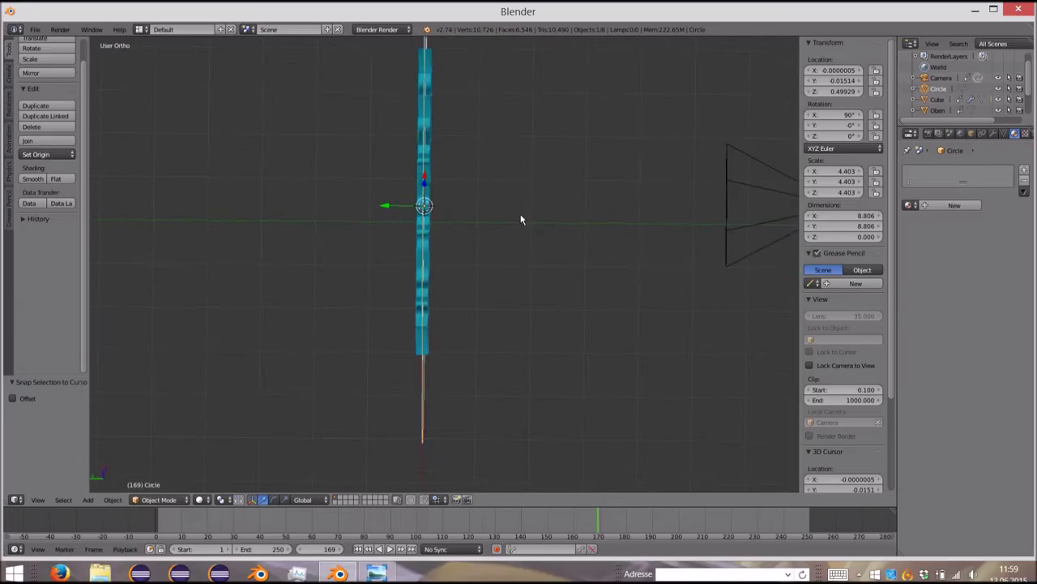
{"action": "key", "text": "g"}
{"action": "key", "text": "y"}
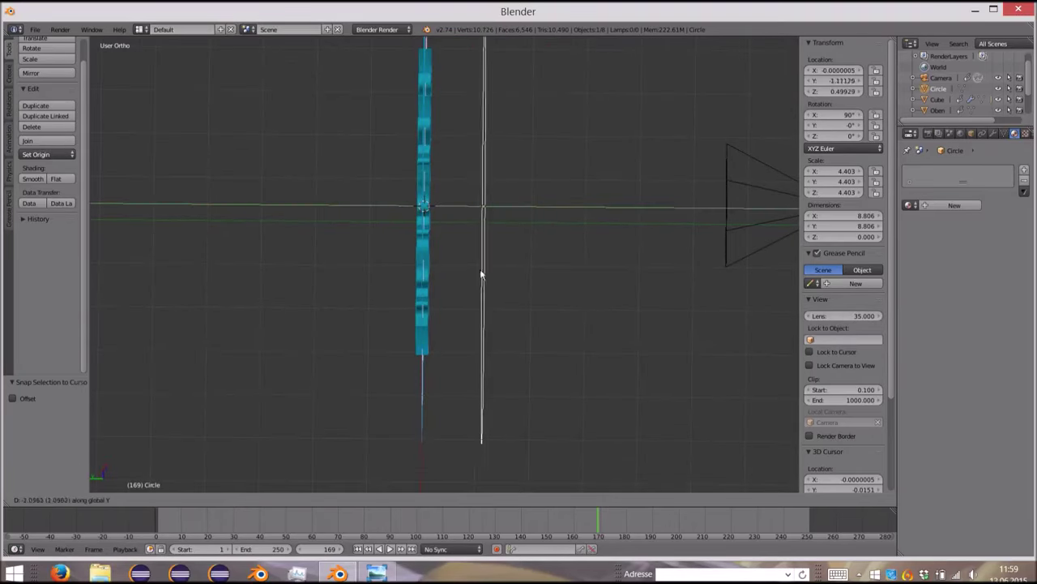
{"action": "left_click", "coordinate": [429, 280]}
{"action": "middle_click_drag", "start_coordinate": [429, 279], "coordinate": [325, 226]}
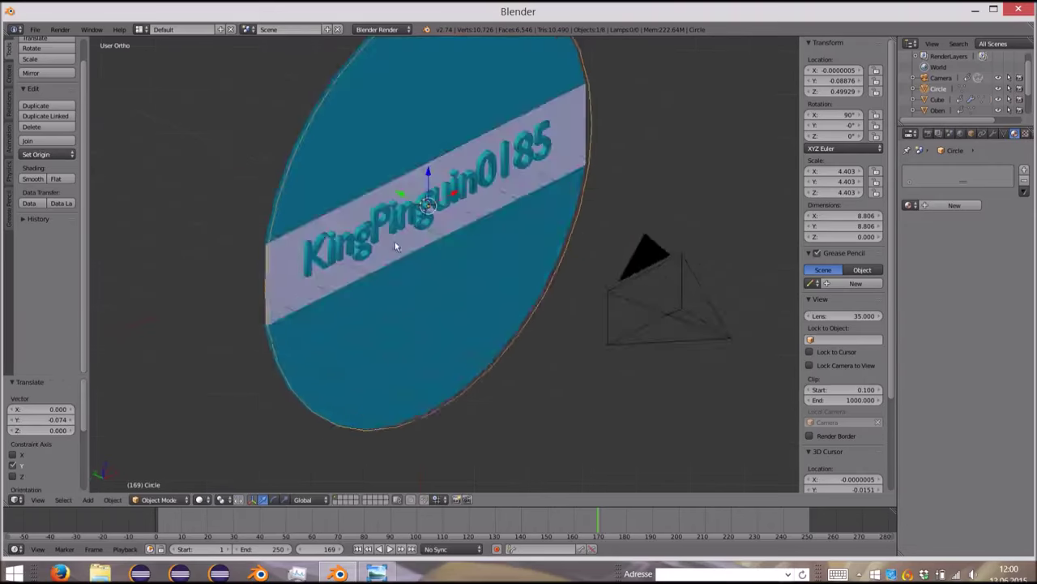
Step: Scale the circle up to 4.550 so it rims the disc, then enter Edit Mode
{"action": "key", "text": "s"}
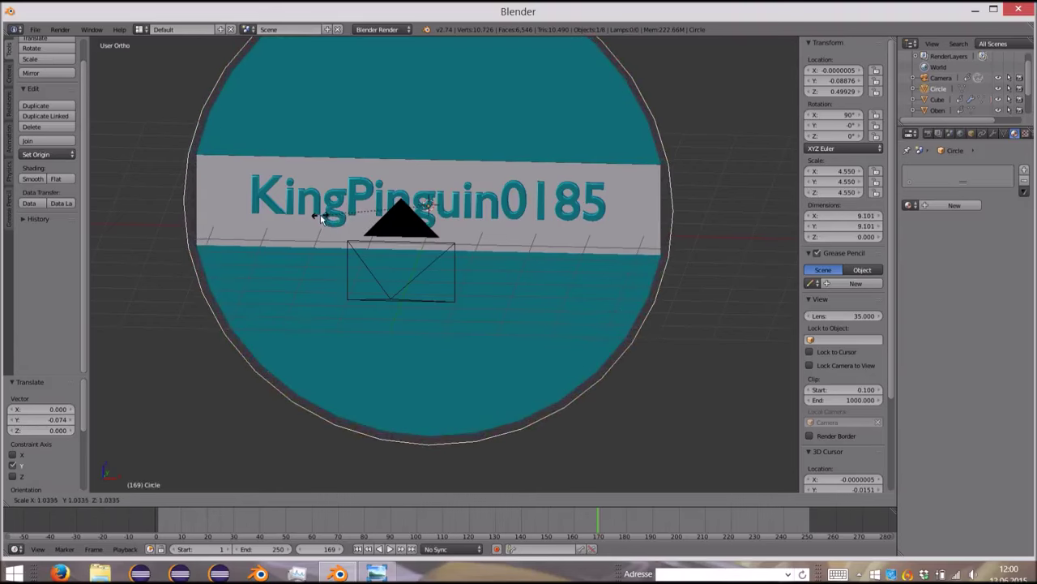
{"action": "left_click", "coordinate": [325, 221]}
{"action": "mouse_move", "coordinate": [325, 221]}
{"action": "middle_mouse_down"}
{"action": "mouse_move", "coordinate": [378, 192]}
{"action": "mouse_move", "coordinate": [366, 221]}
{"action": "mouse_move", "coordinate": [345, 225]}
{"action": "middle_mouse_up"}
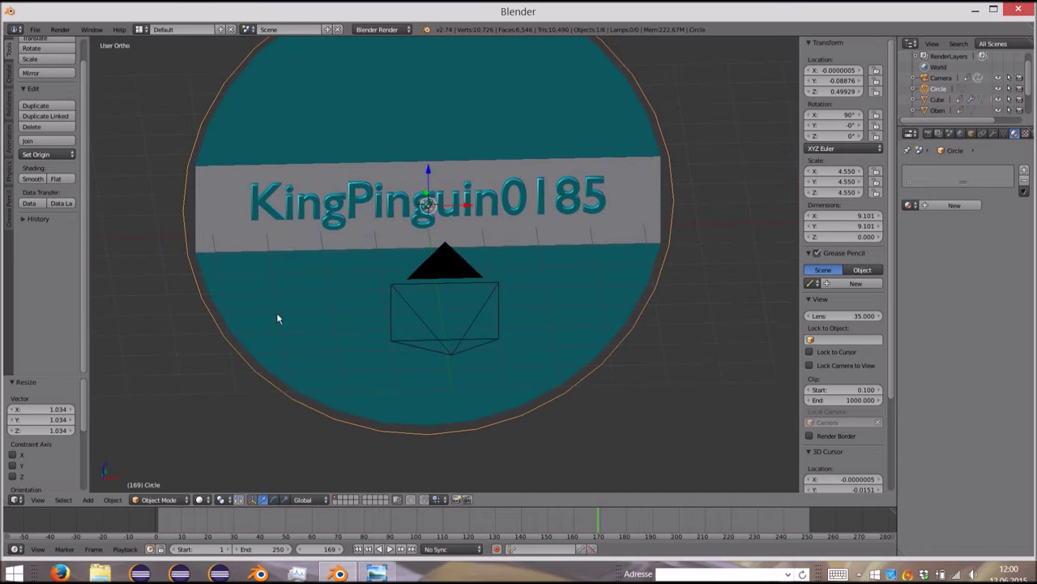
{"action": "mouse_move", "coordinate": [436, 252]}
{"action": "middle_mouse_down"}
{"action": "mouse_move", "coordinate": [343, 289]}
{"action": "mouse_move", "coordinate": [393, 301]}
{"action": "mouse_move", "coordinate": [329, 296]}
{"action": "mouse_move", "coordinate": [414, 319]}
{"action": "mouse_move", "coordinate": [416, 331]}
{"action": "middle_mouse_up"}
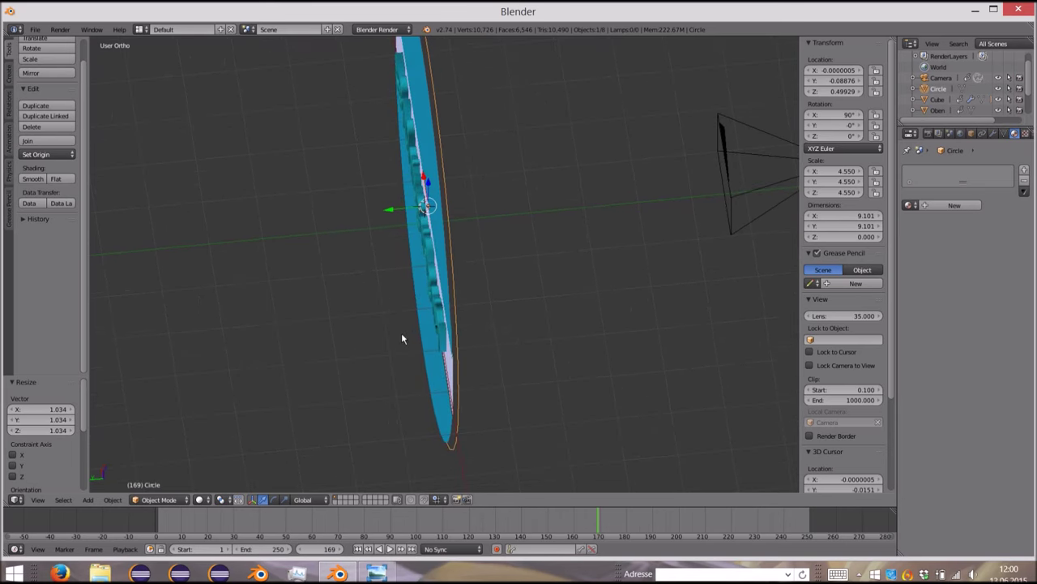
{"action": "key", "text": "Tab"}
{"action": "mouse_move", "coordinate": [504, 297]}
{"action": "middle_mouse_down"}
{"action": "mouse_move", "coordinate": [412, 270]}
{"action": "mouse_move", "coordinate": [492, 311]}
{"action": "mouse_move", "coordinate": [444, 232]}
{"action": "mouse_move", "coordinate": [428, 256]}
{"action": "middle_mouse_up"}
{"action": "scroll", "coordinate": [456, 247], "scroll_direction": "down", "scroll_amount": 3}
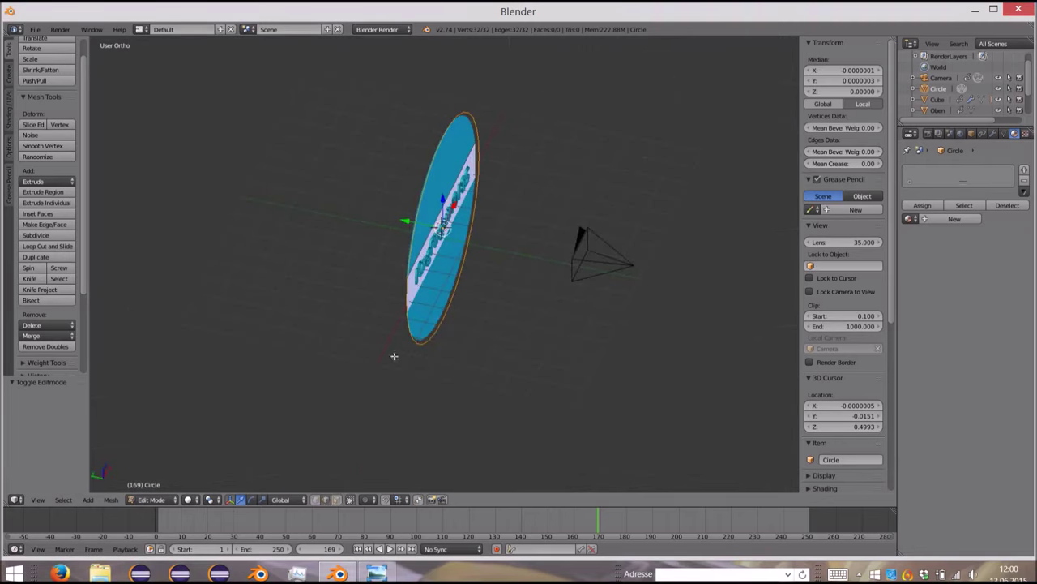
Step: Extrude the circle's edge ring along the Y axis to give the disc depth
{"action": "scroll", "coordinate": [429, 331], "scroll_direction": "up", "scroll_amount": 4}
{"action": "mouse_move", "coordinate": [430, 331]}
{"action": "middle_mouse_down"}
{"action": "mouse_move", "coordinate": [470, 348]}
{"action": "mouse_move", "coordinate": [446, 352]}
{"action": "middle_mouse_up"}
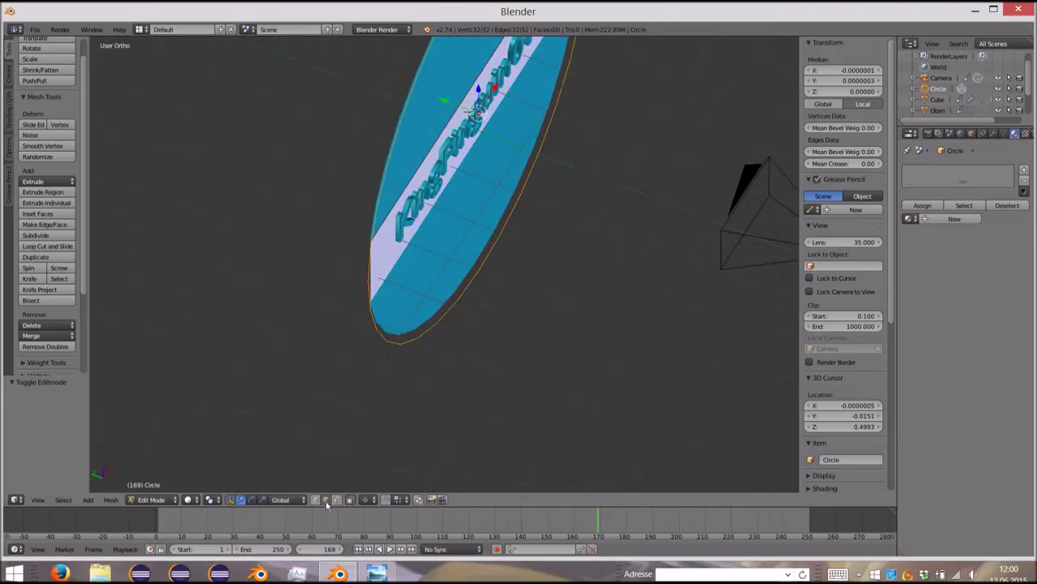
{"action": "mouse_move", "coordinate": [374, 393]}
{"action": "middle_mouse_down"}
{"action": "mouse_move", "coordinate": [431, 354]}
{"action": "mouse_move", "coordinate": [454, 371]}
{"action": "middle_mouse_up"}
{"action": "key", "text": "e"}
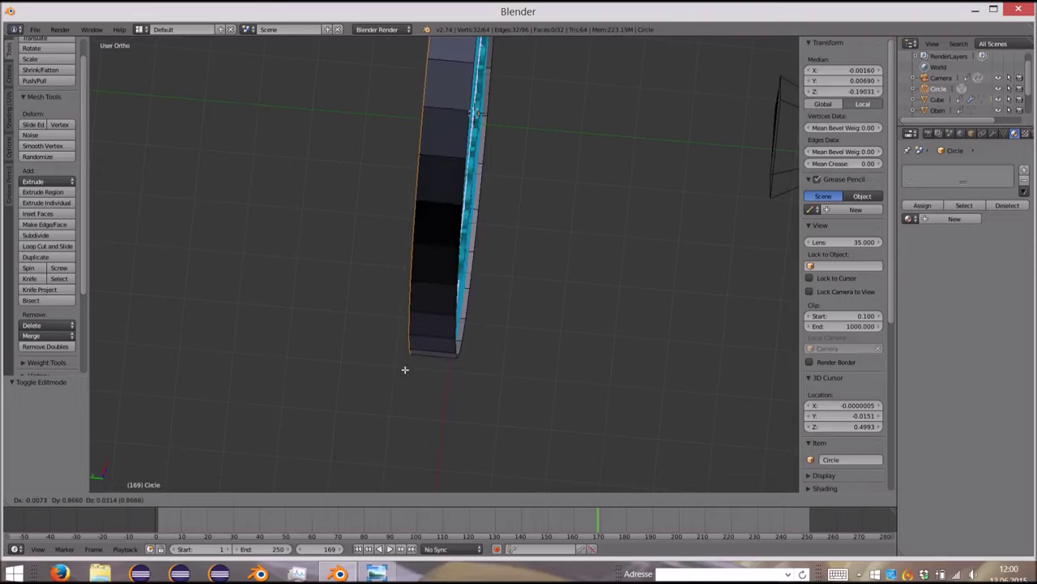
{"action": "key", "text": "y"}
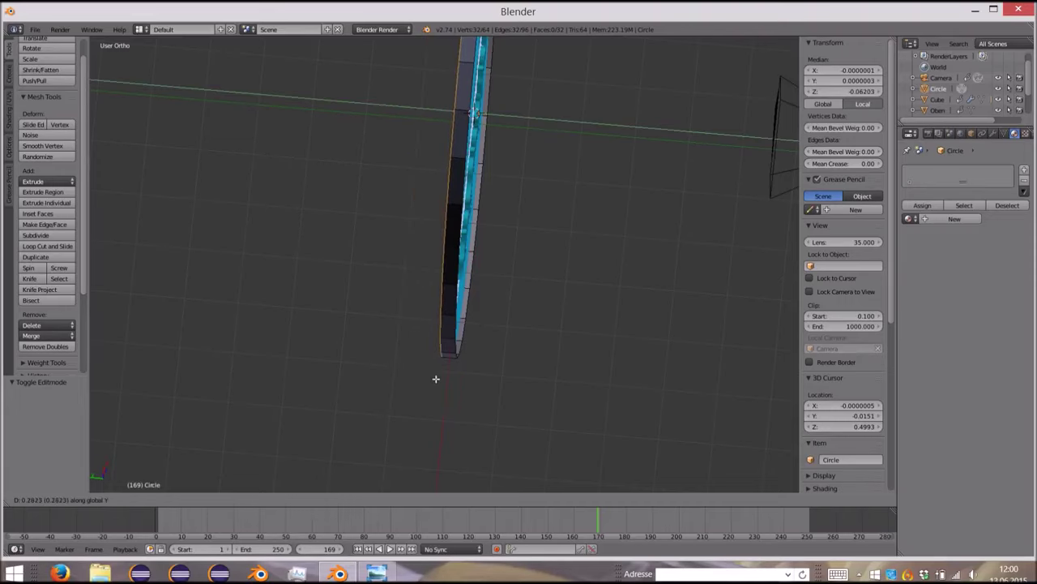
{"action": "left_click", "coordinate": [436, 378]}
Step: Select the whole disc mesh and extrude it along vertex normals with offset -0.1 to form the rim
{"action": "mouse_move", "coordinate": [446, 370]}
{"action": "middle_mouse_down"}
{"action": "mouse_move", "coordinate": [315, 301]}
{"action": "mouse_move", "coordinate": [371, 248]}
{"action": "middle_mouse_up"}
{"action": "key", "text": "a"}
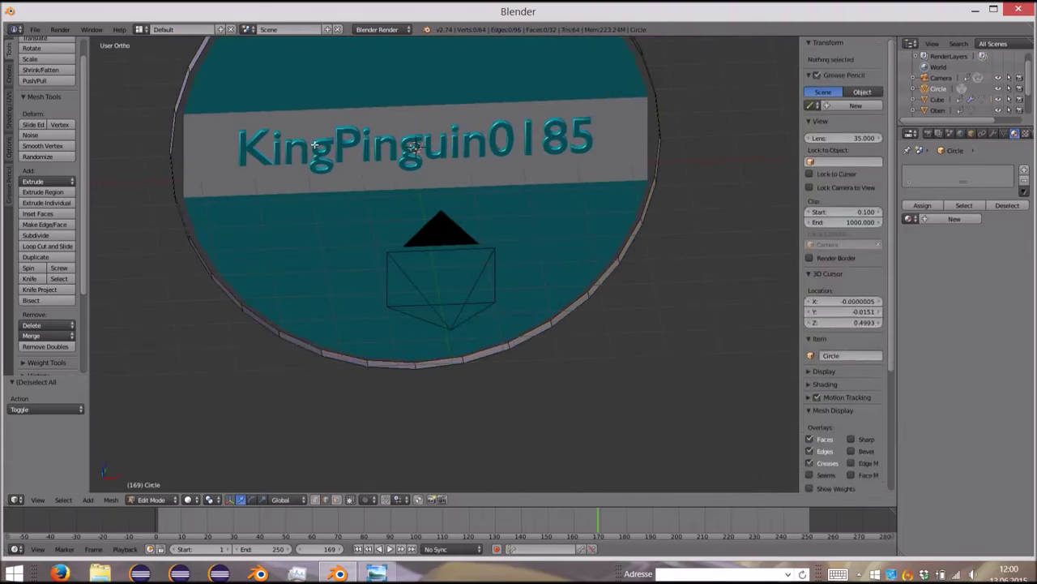
{"action": "key", "text": "a"}
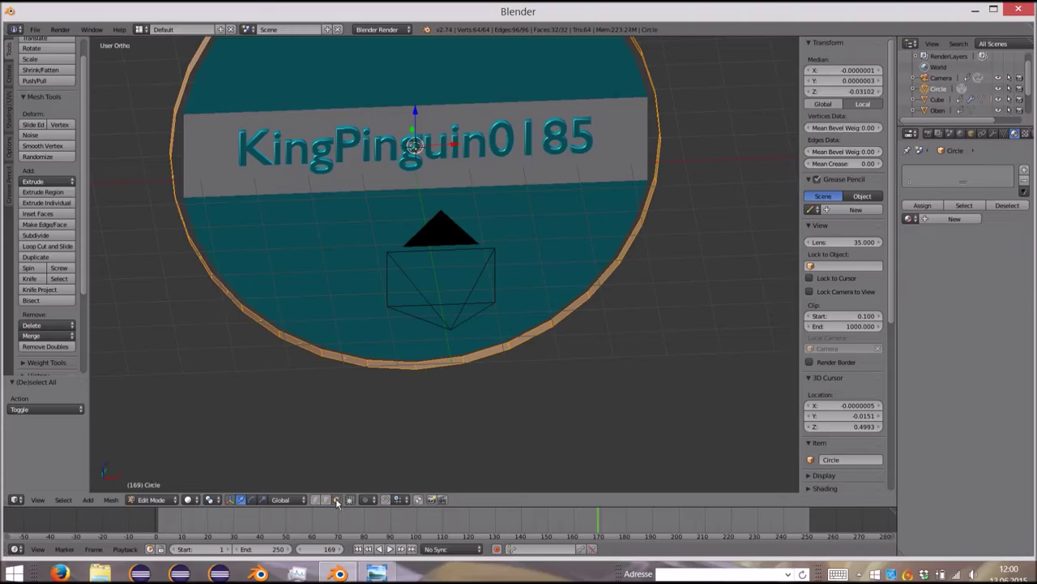
{"action": "left_click", "coordinate": [68, 183]}
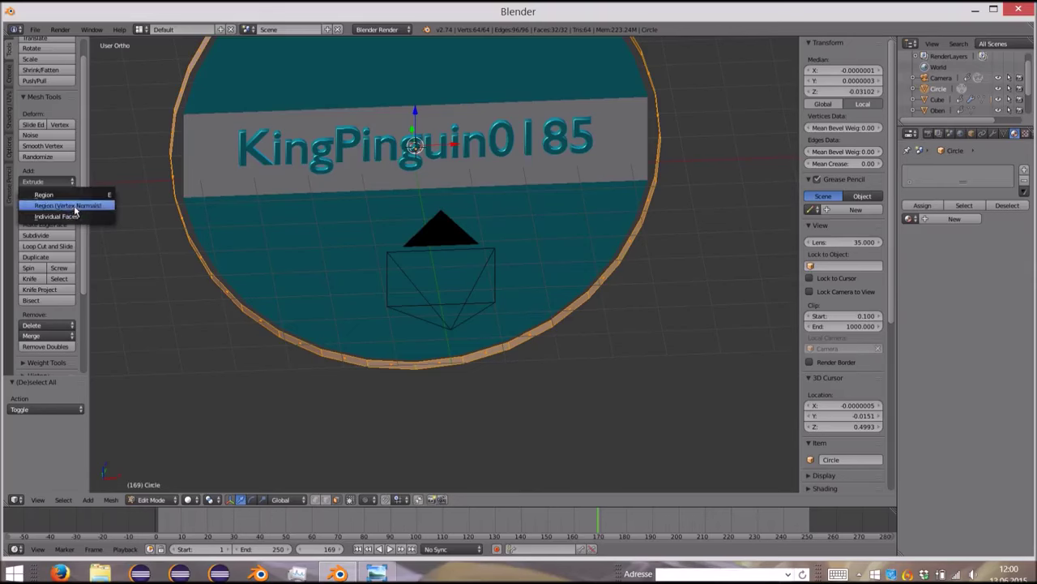
{"action": "left_click", "coordinate": [75, 210]}
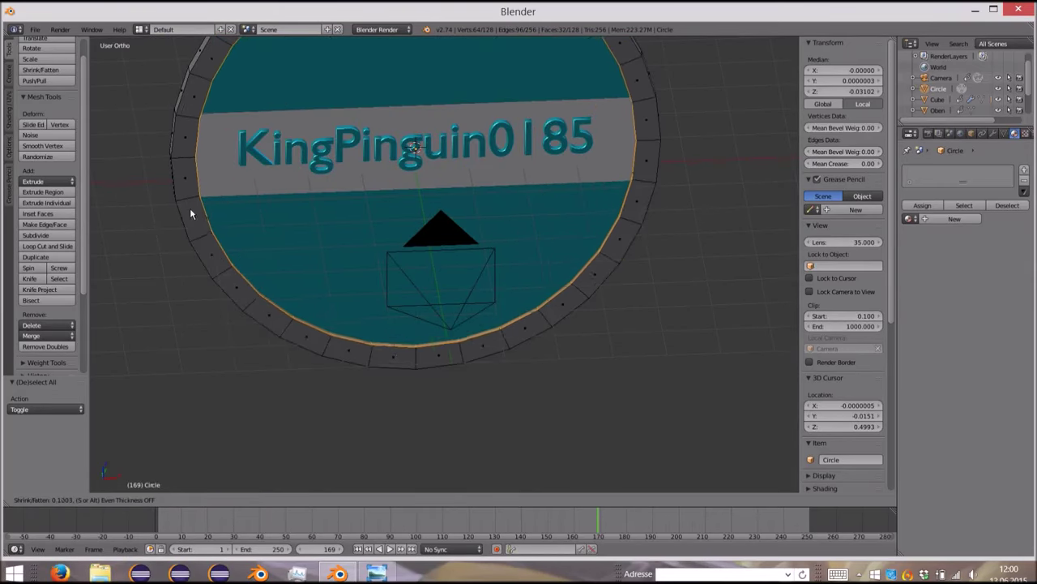
{"action": "type", "text": "-0.1"}
{"action": "key", "text": "Return"}
Step: Add a centred edge loop around the rim and slide it along Y
{"action": "mouse_move", "coordinate": [232, 219]}
{"action": "middle_mouse_down"}
{"action": "mouse_move", "coordinate": [308, 189]}
{"action": "mouse_move", "coordinate": [693, 209]}
{"action": "middle_mouse_up"}
{"action": "mouse_move", "coordinate": [552, 172]}
{"action": "middle_mouse_down"}
{"action": "mouse_move", "coordinate": [611, 165]}
{"action": "mouse_move", "coordinate": [590, 171]}
{"action": "middle_mouse_up"}
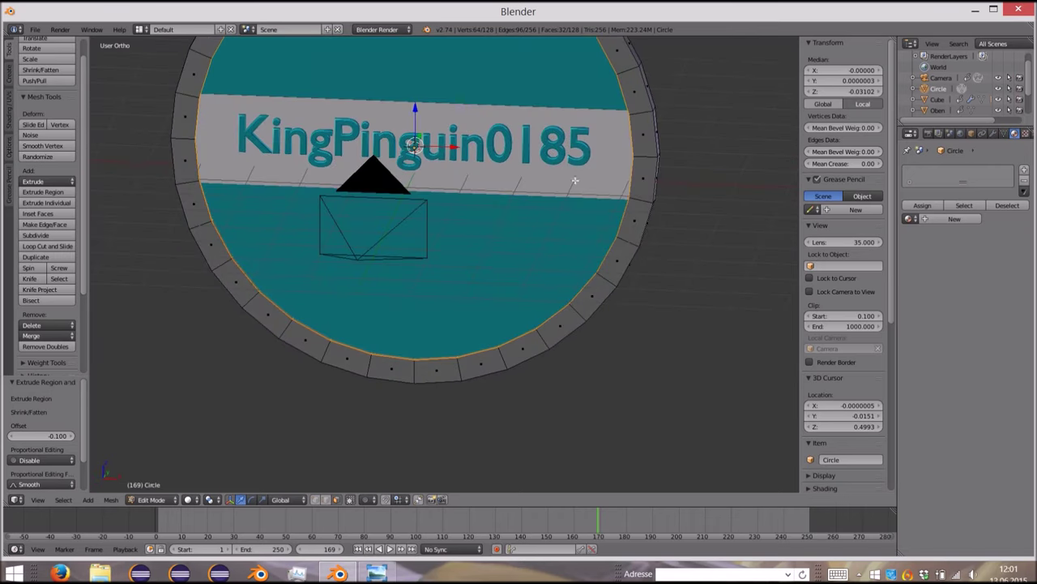
{"action": "key", "text": "ctrl+r"}
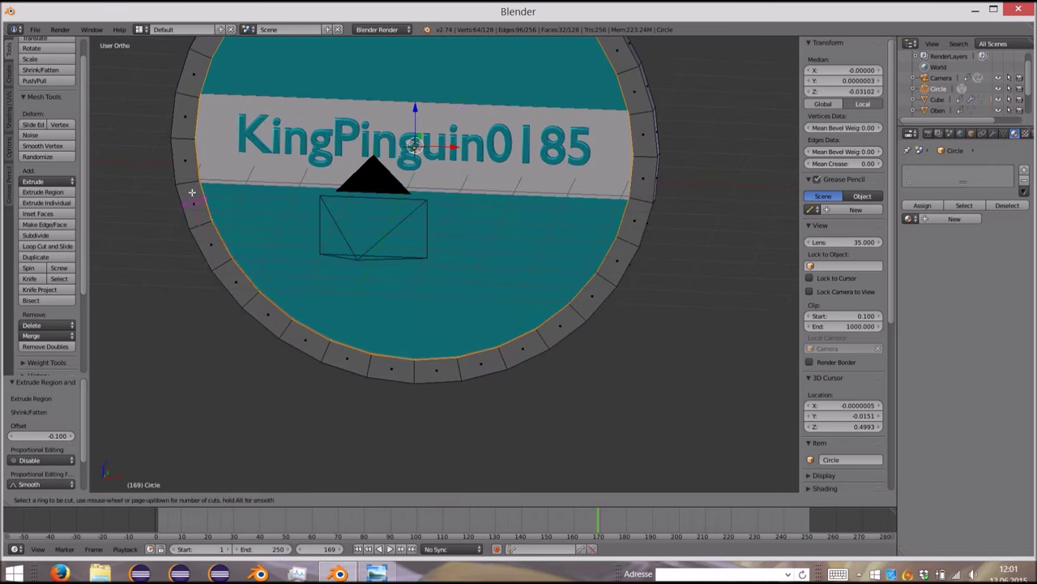
{"action": "left_click", "coordinate": [187, 172]}
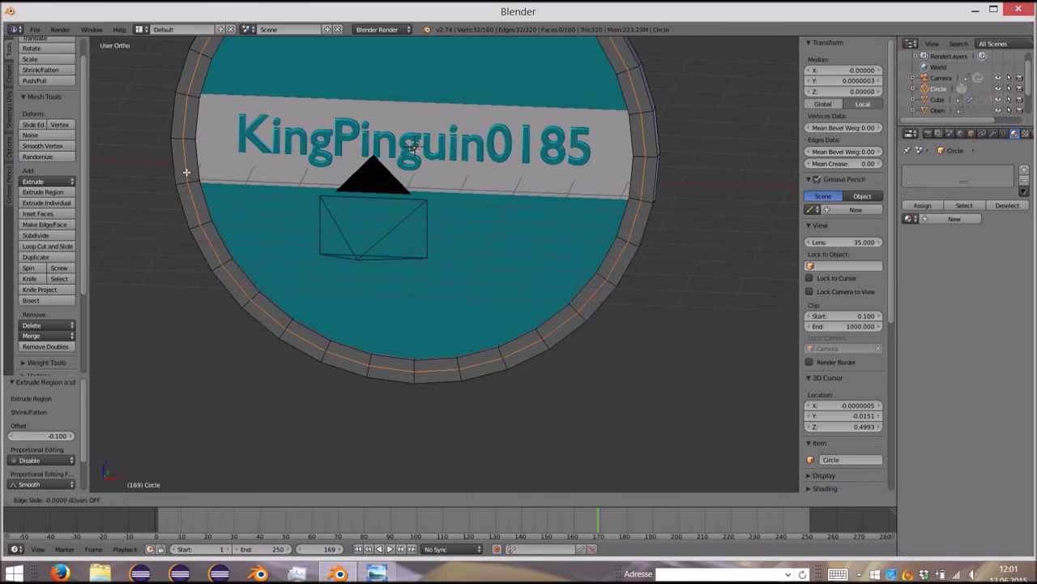
{"action": "left_click", "coordinate": [186, 172]}
{"action": "mouse_move", "coordinate": [186, 172]}
{"action": "middle_mouse_down"}
{"action": "mouse_move", "coordinate": [387, 222]}
{"action": "mouse_move", "coordinate": [386, 162]}
{"action": "middle_mouse_up"}
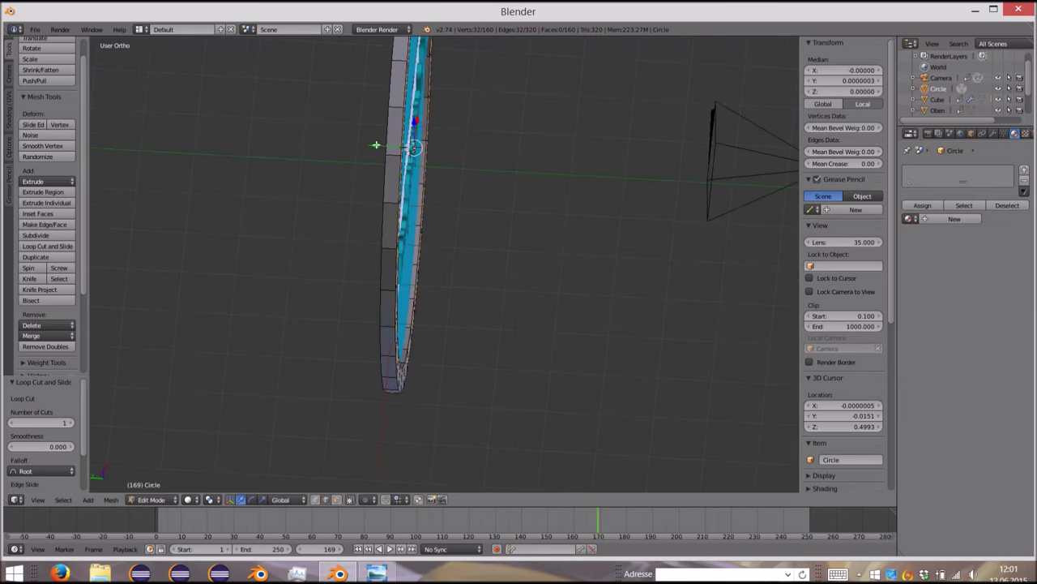
{"action": "left_click_drag", "start_coordinate": [375, 144], "coordinate": [489, 192]}
{"action": "mouse_move", "coordinate": [488, 192]}
{"action": "middle_mouse_down"}
{"action": "mouse_move", "coordinate": [324, 128]}
{"action": "mouse_move", "coordinate": [324, 81]}
{"action": "mouse_move", "coordinate": [351, 76]}
{"action": "mouse_move", "coordinate": [375, 93]}
{"action": "mouse_move", "coordinate": [362, 85]}
{"action": "mouse_move", "coordinate": [319, 164]}
{"action": "middle_mouse_up"}
Step: Return to Object Mode and smooth-shade the disc
{"action": "key", "text": "Tab"}
{"action": "left_click", "coordinate": [32, 178]}
{"action": "mouse_move", "coordinate": [316, 255]}
{"action": "middle_mouse_down"}
{"action": "mouse_move", "coordinate": [343, 276]}
{"action": "mouse_move", "coordinate": [326, 267]}
{"action": "middle_mouse_up"}
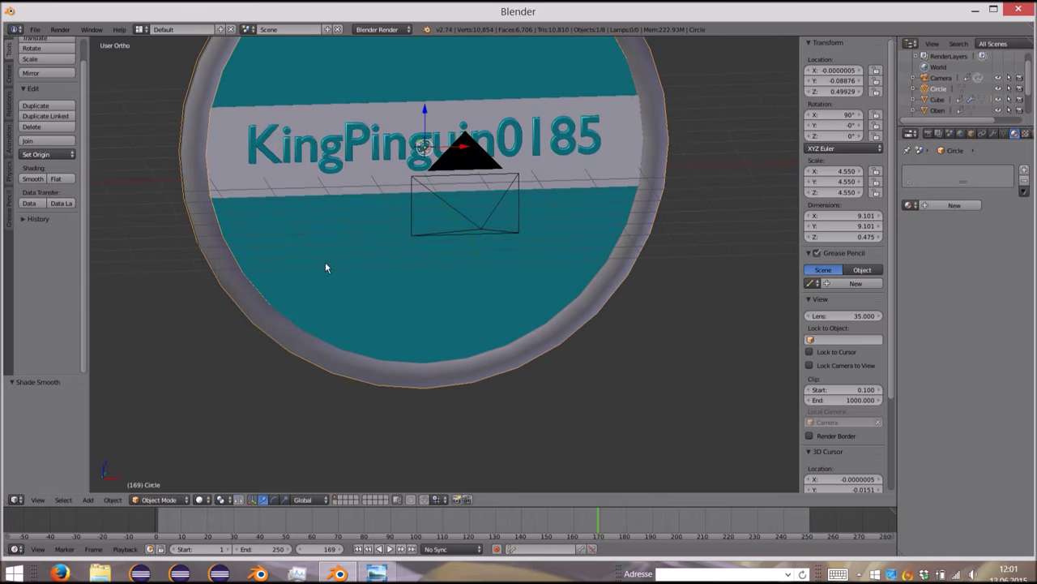
Step: Add a Subdivision Surface modifier to round the grey rim, then view through the scene camera
{"action": "left_click", "coordinate": [994, 134]}
{"action": "left_click", "coordinate": [958, 170]}
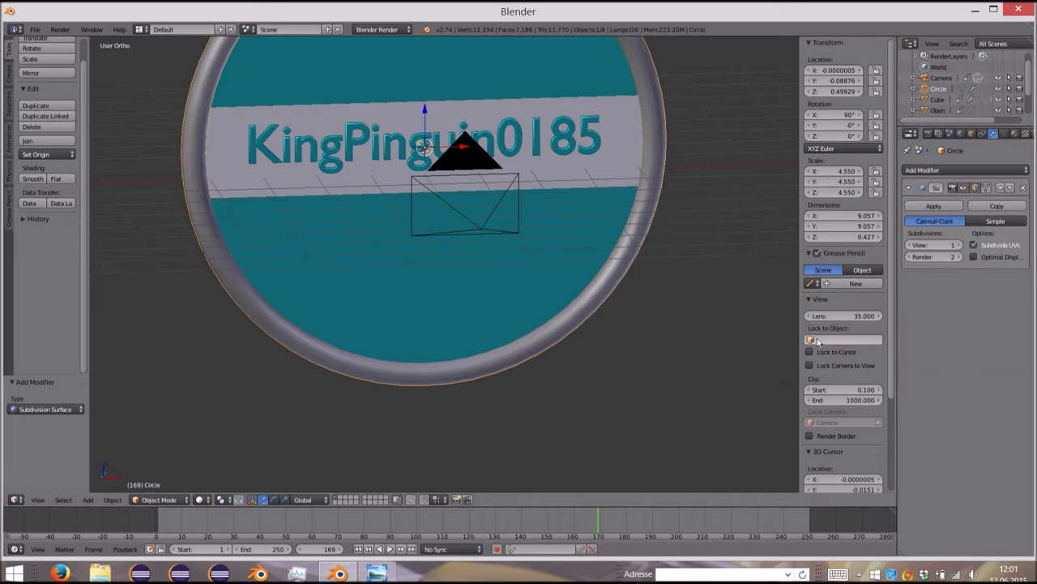
{"action": "mouse_move", "coordinate": [649, 111]}
{"action": "middle_mouse_down"}
{"action": "mouse_move", "coordinate": [661, 45]}
{"action": "mouse_move", "coordinate": [669, 481]}
{"action": "mouse_move", "coordinate": [633, 442]}
{"action": "mouse_move", "coordinate": [573, 443]}
{"action": "mouse_move", "coordinate": [459, 414]}
{"action": "mouse_move", "coordinate": [433, 442]}
{"action": "mouse_move", "coordinate": [429, 489]}
{"action": "mouse_move", "coordinate": [436, 461]}
{"action": "mouse_move", "coordinate": [566, 474]}
{"action": "mouse_move", "coordinate": [579, 62]}
{"action": "mouse_move", "coordinate": [625, 106]}
{"action": "mouse_move", "coordinate": [646, 163]}
{"action": "mouse_move", "coordinate": [565, 108]}
{"action": "mouse_move", "coordinate": [603, 97]}
{"action": "mouse_move", "coordinate": [586, 89]}
{"action": "mouse_move", "coordinate": [579, 60]}
{"action": "mouse_move", "coordinate": [569, 177]}
{"action": "middle_mouse_up"}
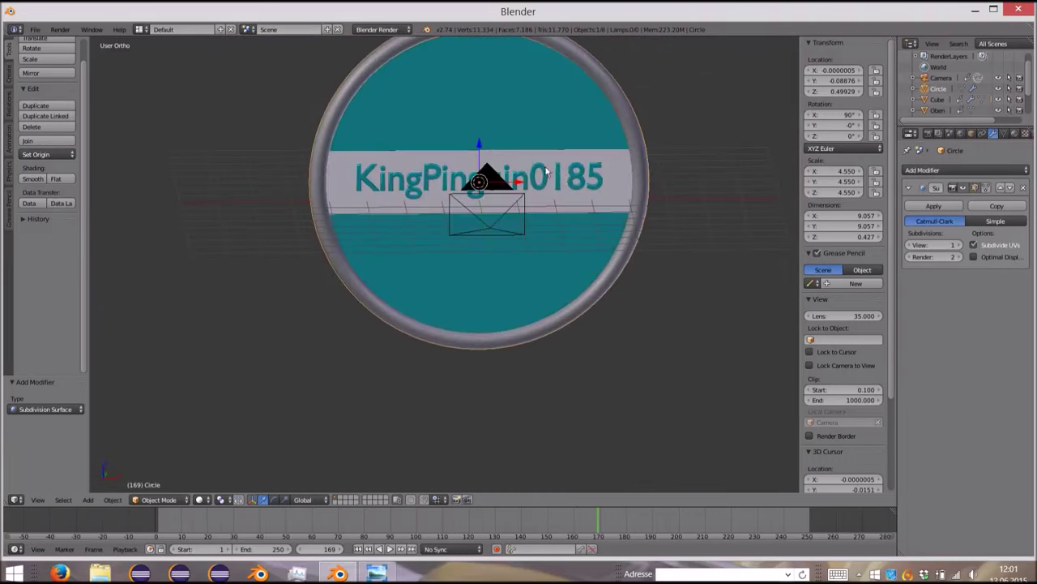
{"action": "key", "text": "KP_0"}
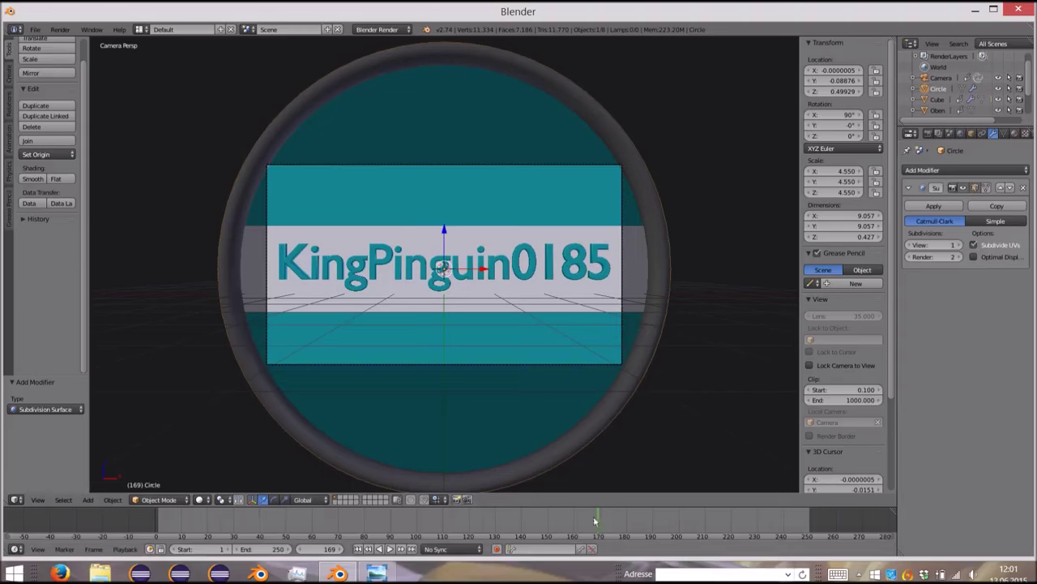
Step: Select the camera and insert a location keyframe at frame 160
{"action": "right_click", "coordinate": [499, 430]}
{"action": "left_click_drag", "start_coordinate": [599, 516], "coordinate": [575, 517]}
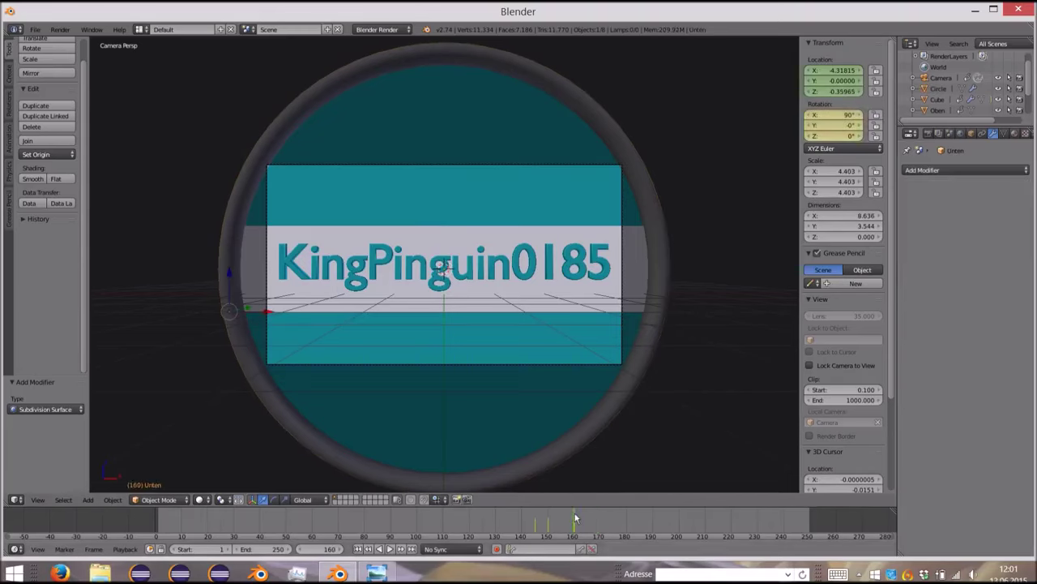
{"action": "right_click", "coordinate": [613, 369]}
{"action": "key", "text": "i"}
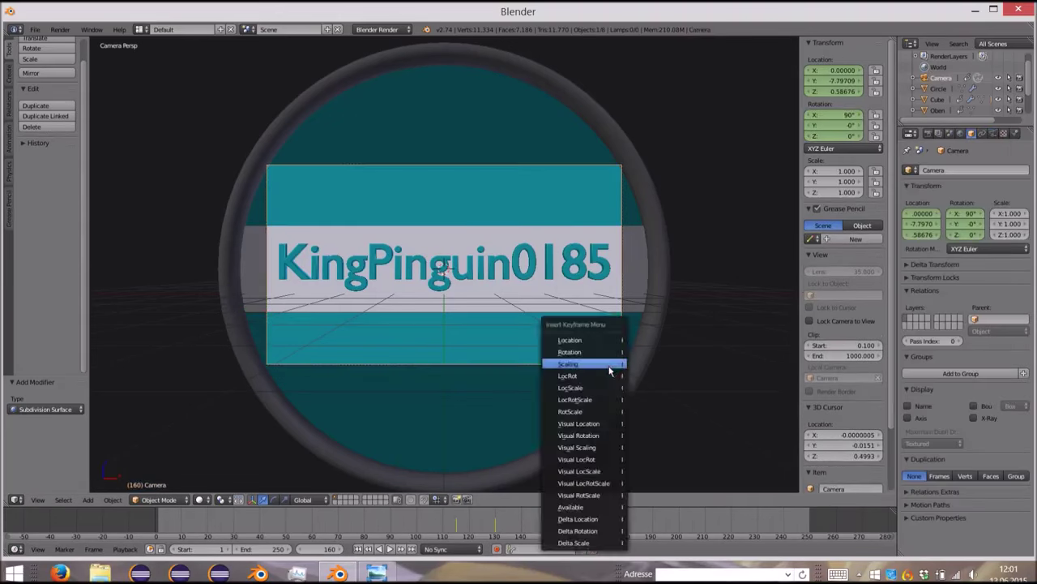
{"action": "key", "text": "Return"}
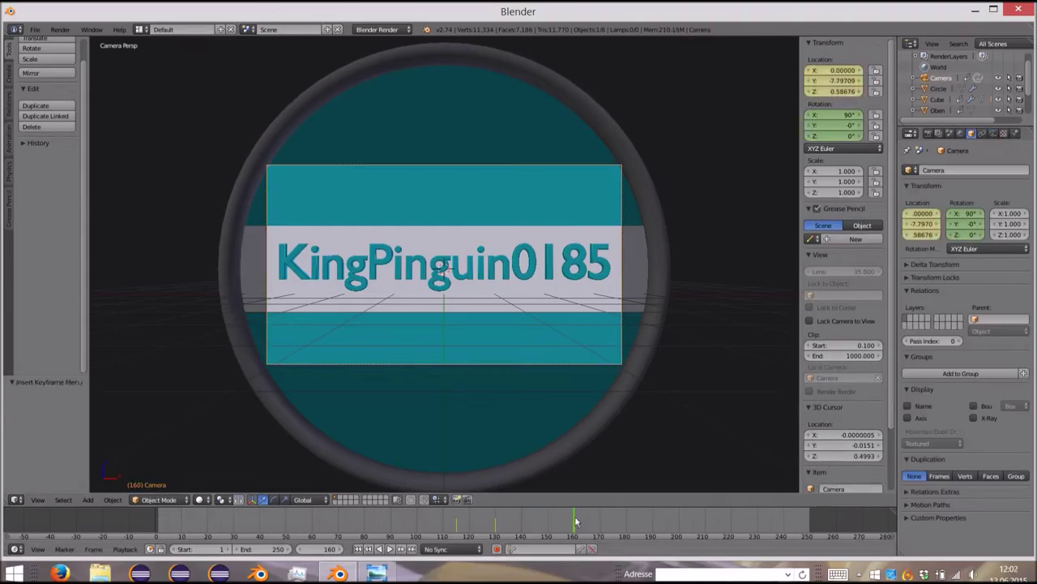
Step: At frame 165, move the camera 11 units back along Y
{"action": "left_click_drag", "start_coordinate": [577, 519], "coordinate": [588, 520]}
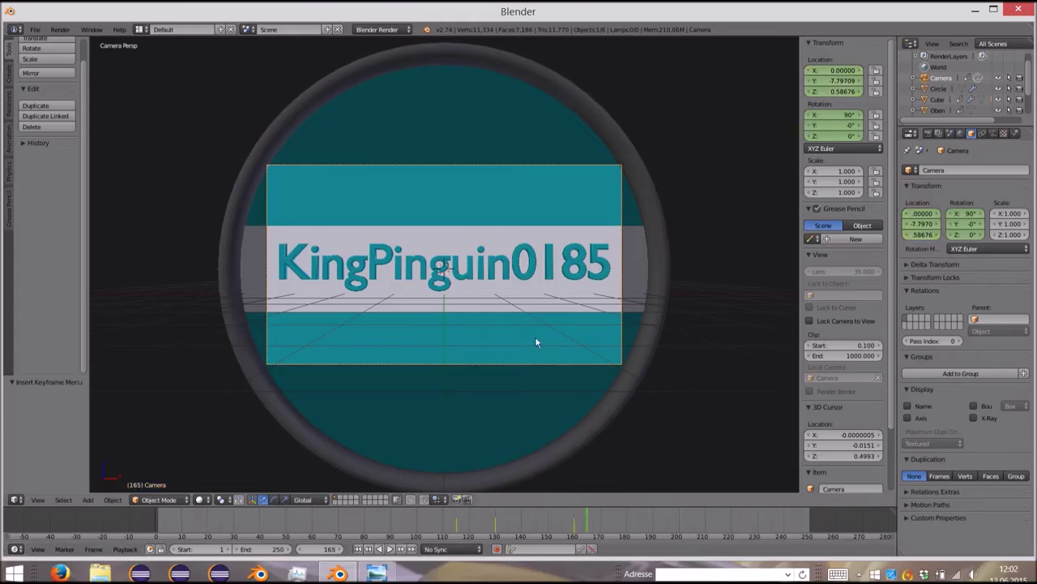
{"action": "key", "text": "g"}
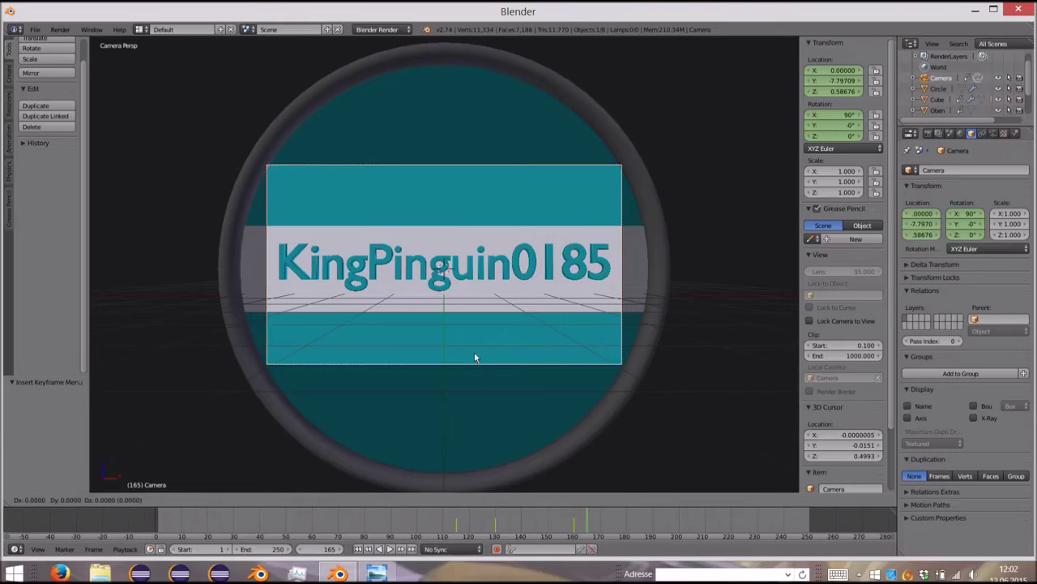
{"action": "key", "text": "y"}
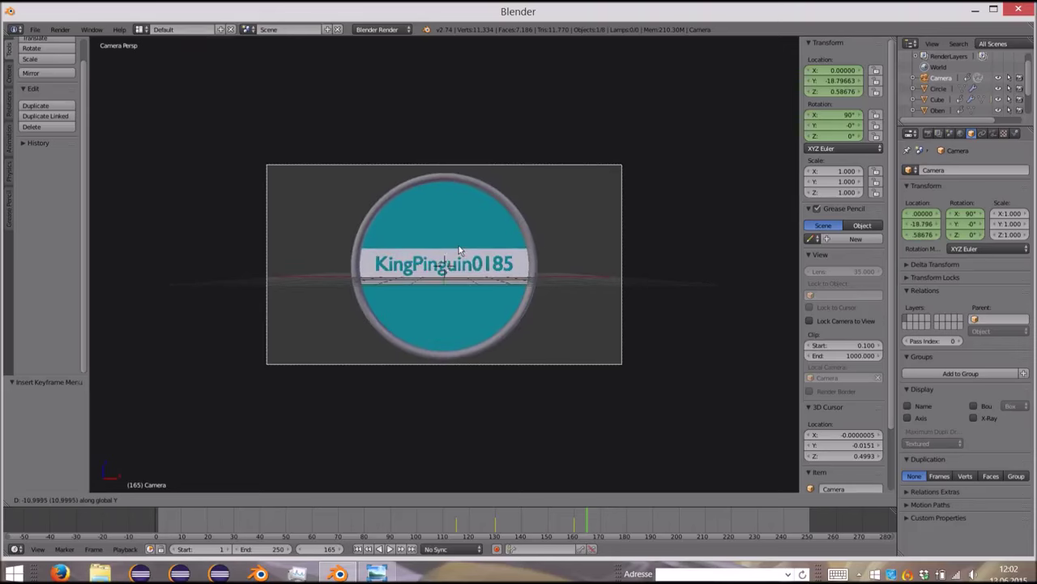
{"action": "left_click", "coordinate": [459, 251]}
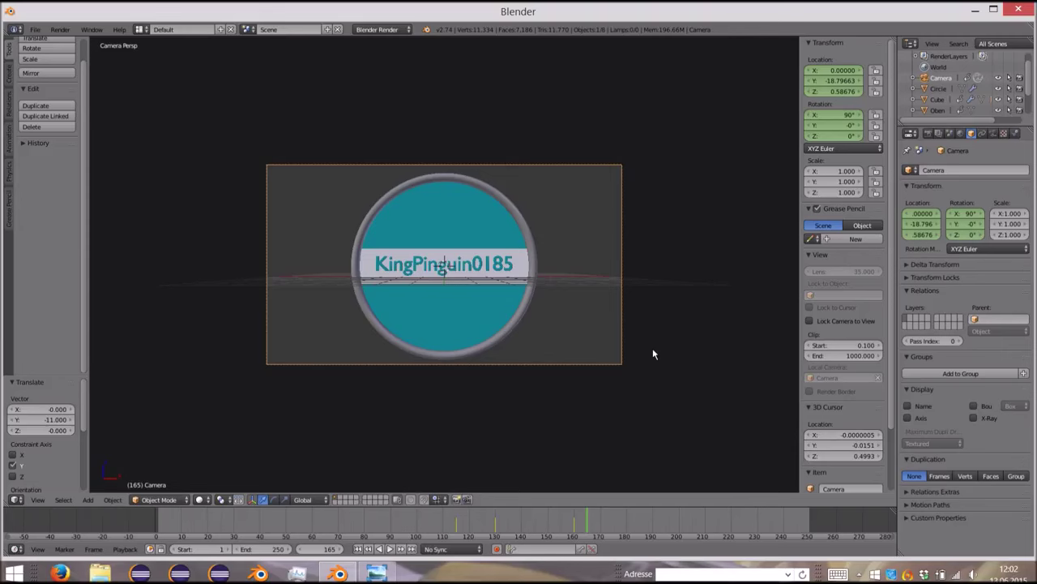
Step: Keyframe the camera's LocRot at frame 165, then scrub frames 160–165 to preview the pull-back
{"action": "scroll", "coordinate": [467, 294], "scroll_direction": "up", "scroll_amount": 4}
{"action": "scroll", "coordinate": [412, 194], "scroll_direction": "up", "scroll_amount": 1}
{"action": "scroll", "coordinate": [496, 204], "scroll_direction": "down", "scroll_amount": 7}
{"action": "scroll", "coordinate": [498, 209], "scroll_direction": "up", "scroll_amount": 4}
{"action": "scroll", "coordinate": [463, 236], "scroll_direction": "up", "scroll_amount": 4}
{"action": "right_click", "coordinate": [431, 287]}
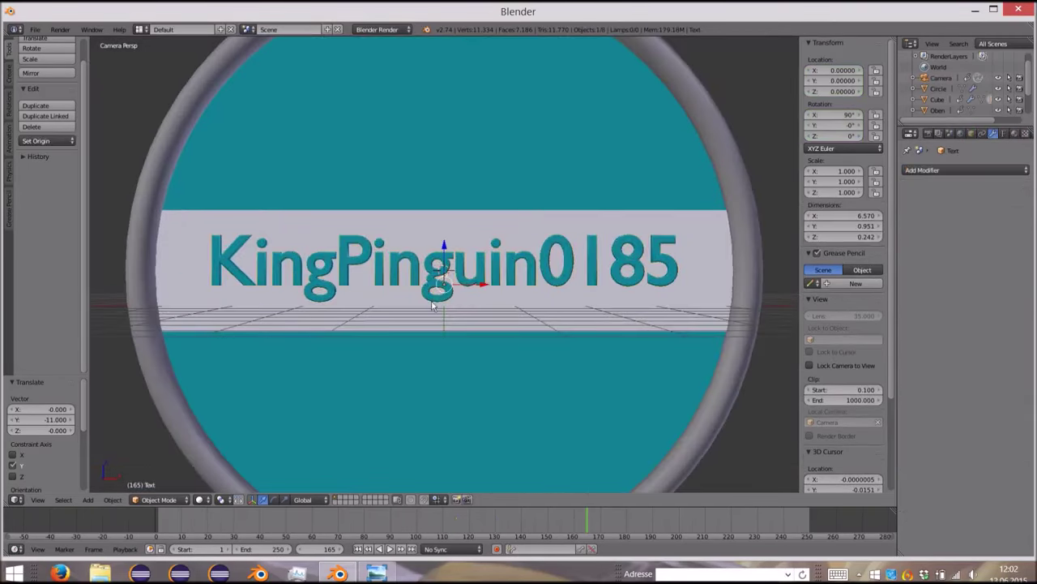
{"action": "right_click", "coordinate": [414, 312]}
{"action": "scroll", "coordinate": [426, 319], "scroll_direction": "down", "scroll_amount": 3}
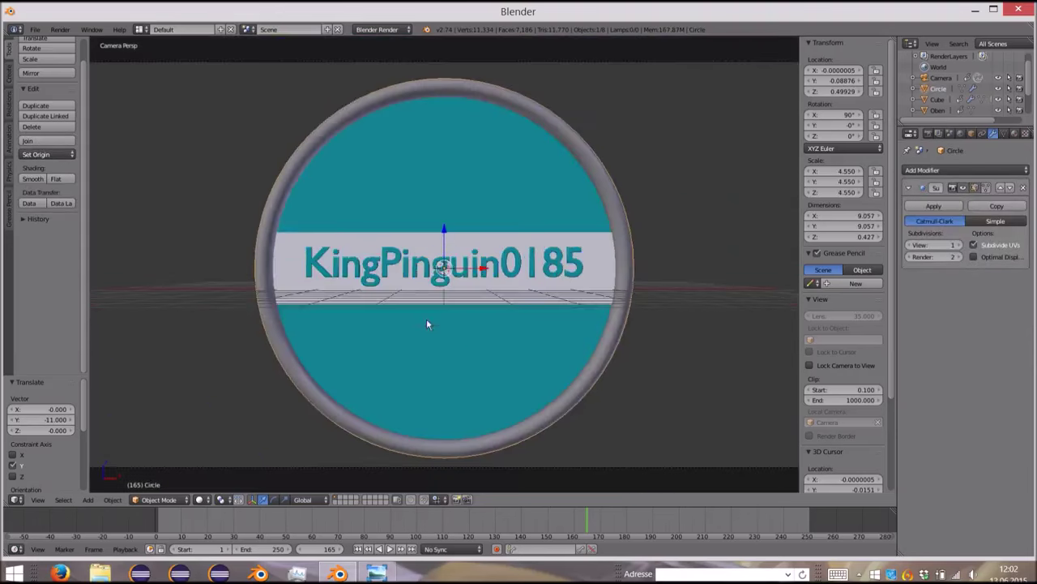
{"action": "scroll", "coordinate": [470, 340], "scroll_direction": "down", "scroll_amount": 5}
{"action": "right_click", "coordinate": [526, 338]}
{"action": "key", "text": "i"}
{"action": "left_click", "coordinate": [517, 303]}
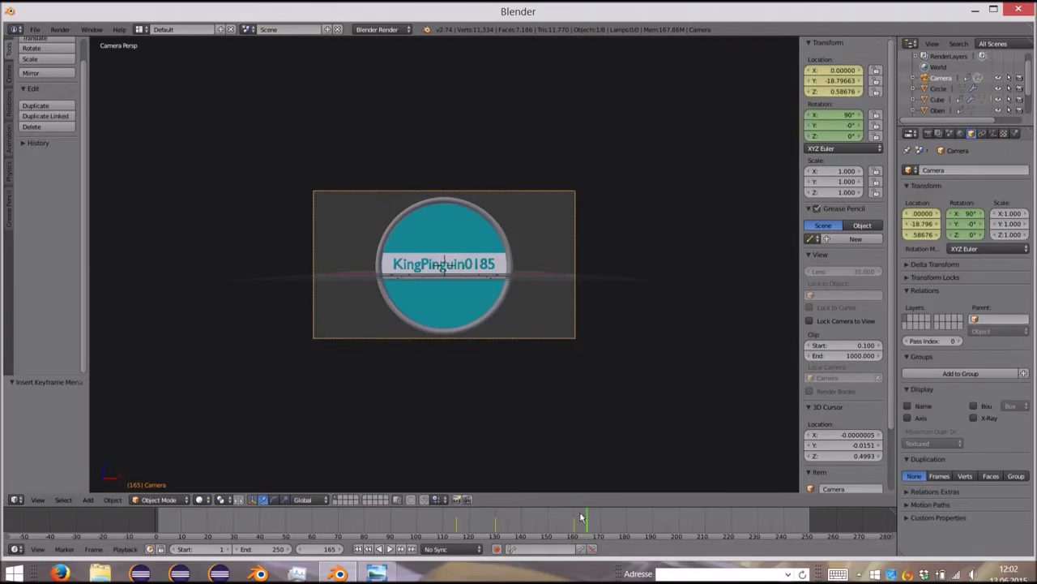
{"action": "mouse_move", "coordinate": [583, 517]}
{"action": "left_mouse_down"}
{"action": "mouse_move", "coordinate": [575, 516]}
{"action": "mouse_move", "coordinate": [585, 519]}
{"action": "left_mouse_up"}
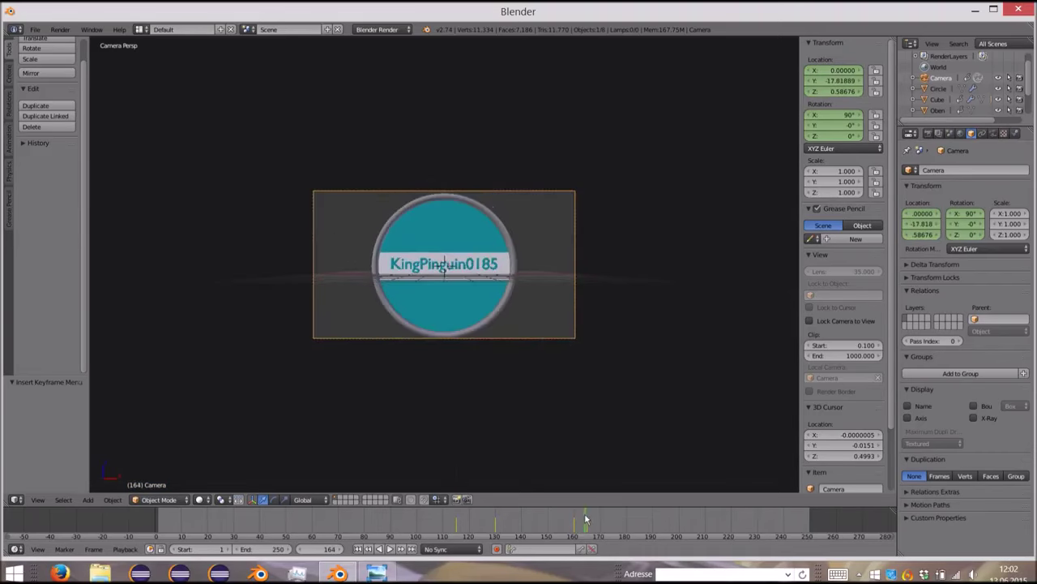
{"action": "left_click_drag", "start_coordinate": [586, 518], "coordinate": [587, 519]}
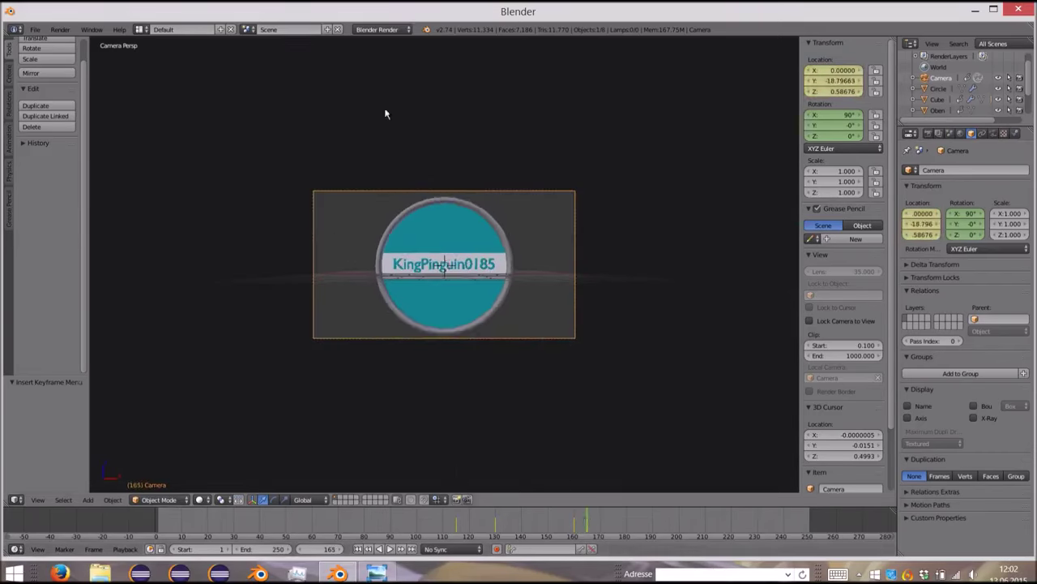